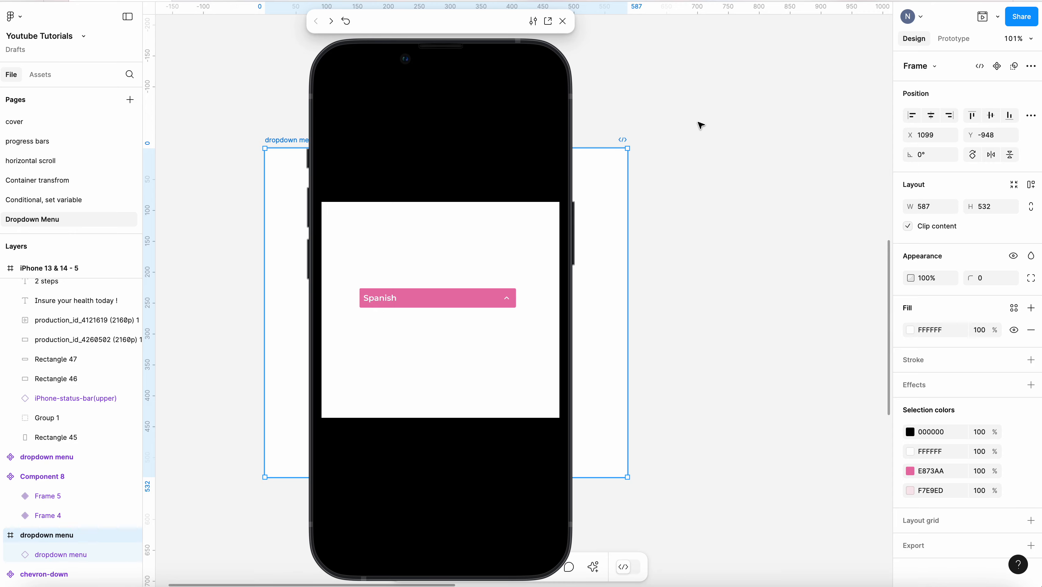
Close the prototype preview window
left_click(562, 20)
left_click(654, 107)
scroll(365, 151, "down", 8)
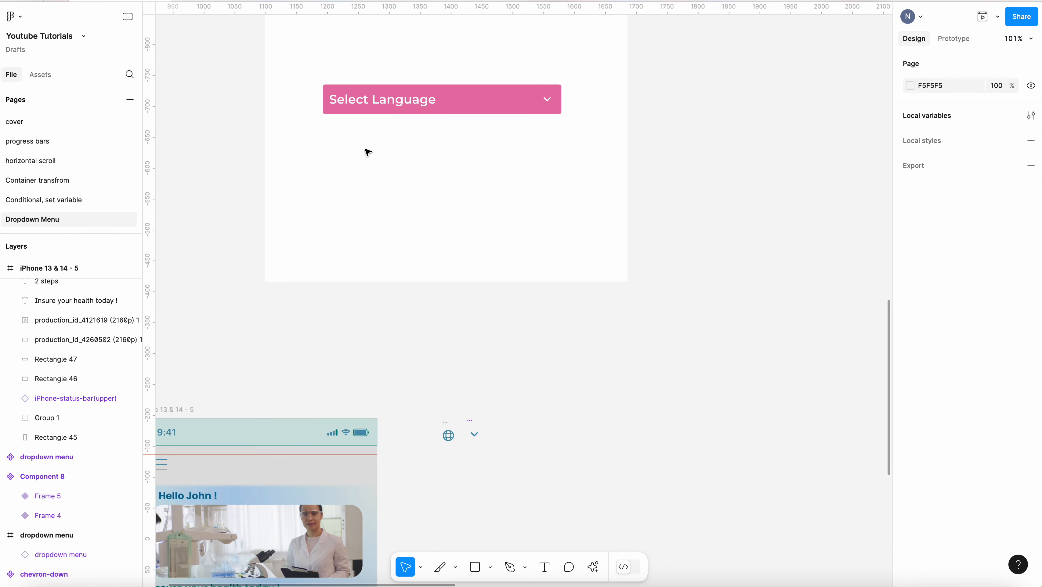
scroll(452, 185, "down", 2)
scroll(616, 225, "down", 5)
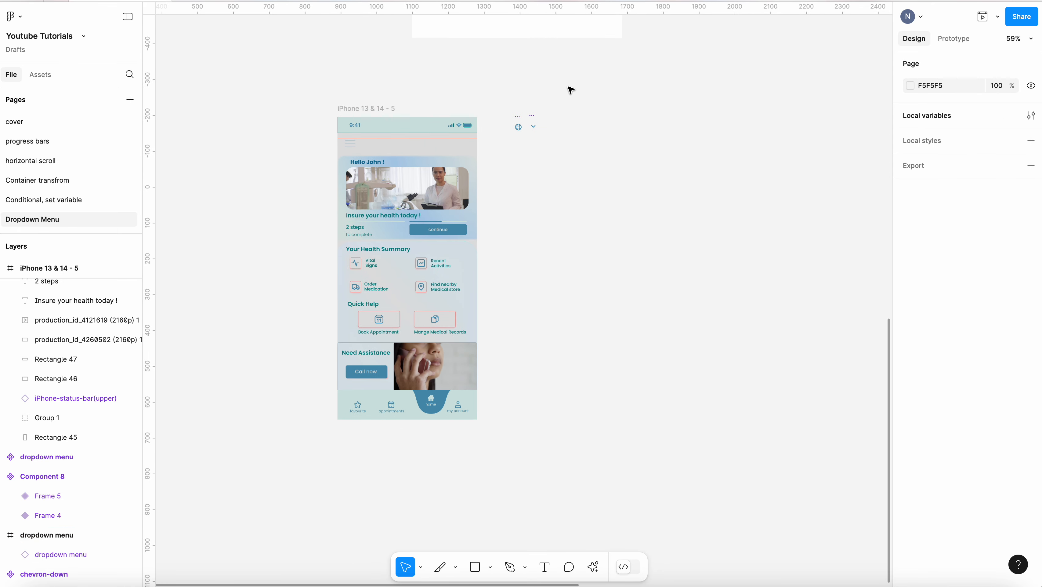
scroll(629, 128, "up", 4)
scroll(524, 128, "left", 2)
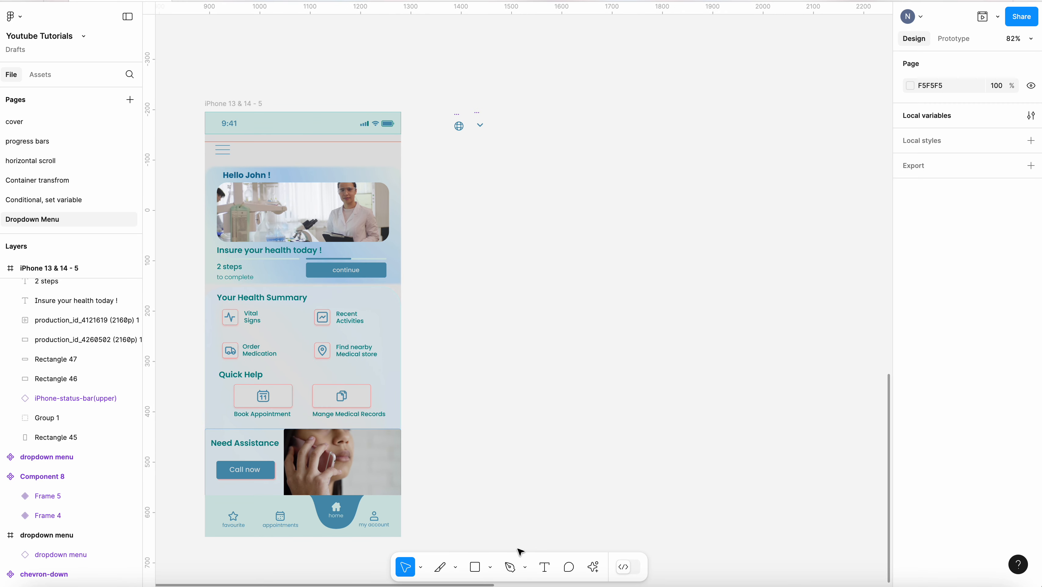
Add a text layer reading 'options' beside the globe and chevron icons, narrowing its box to about 84 wide
left_click(545, 567)
left_click_drag(453, 155, 526, 178)
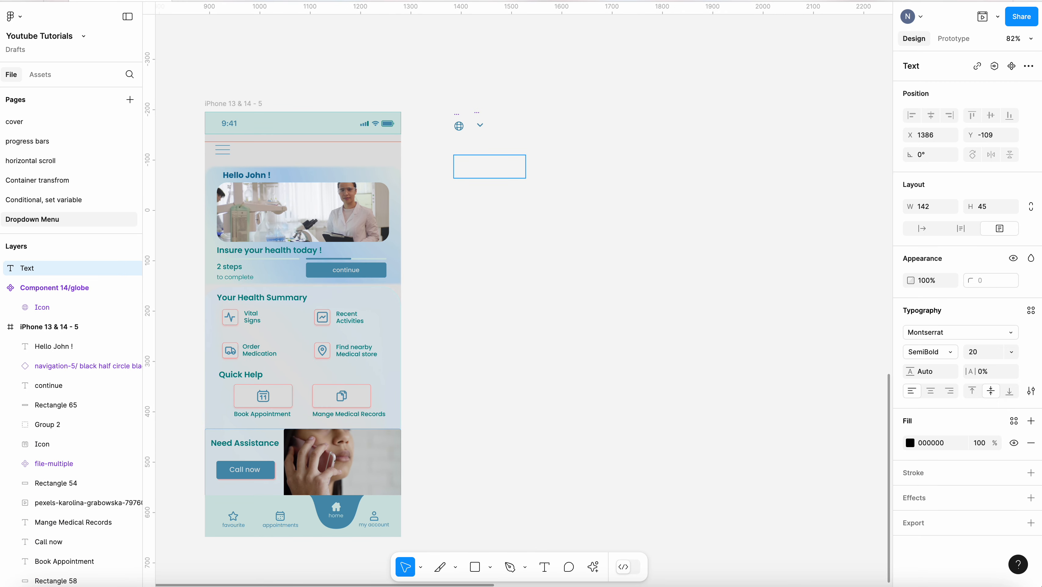
type("opt")
key("Escape")
scroll(530, 163, "up", 3)
left_click_drag(524, 169, 487, 172)
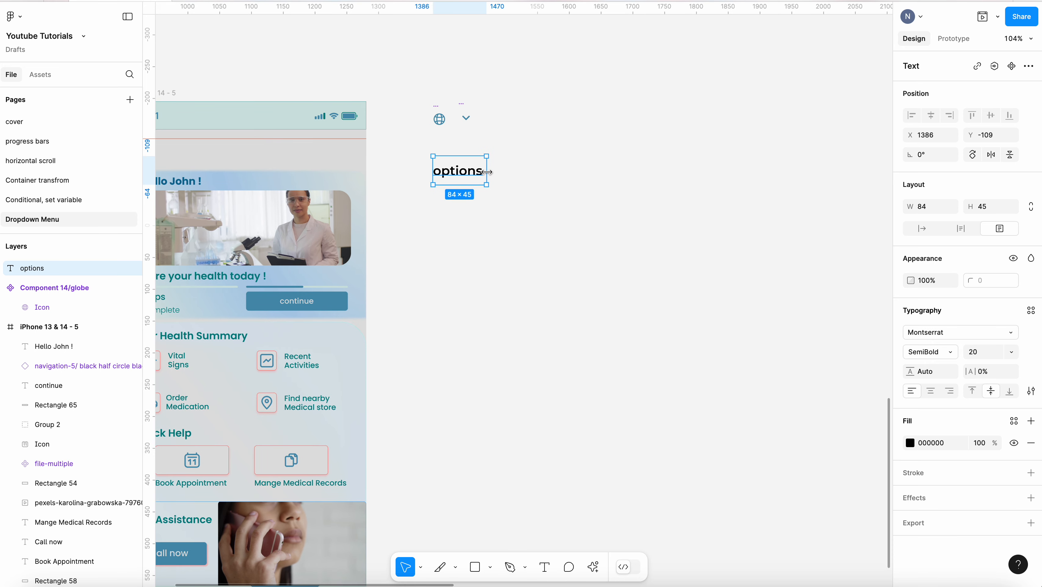
scroll(488, 147, "up", 3)
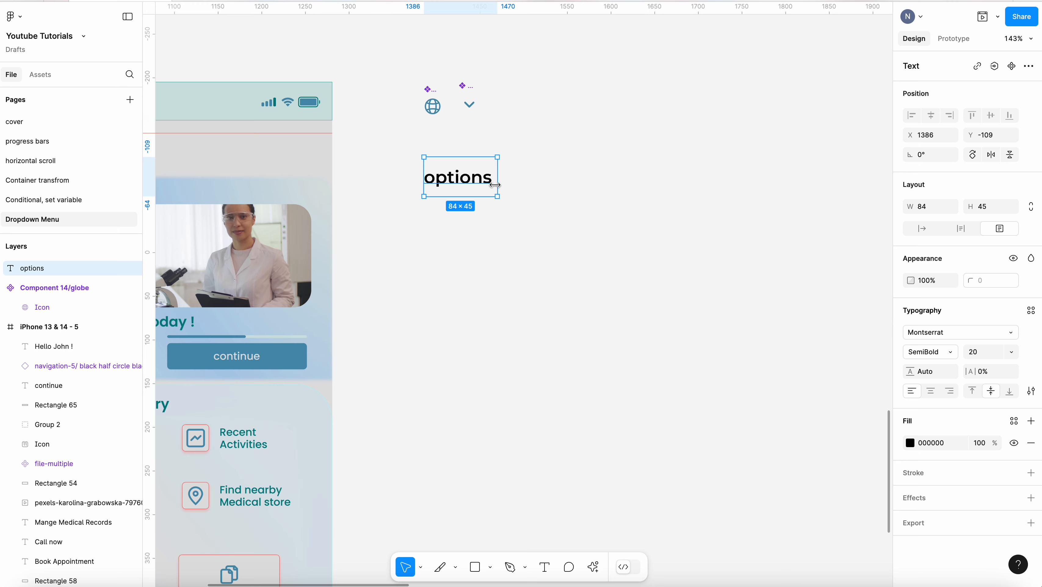
left_click(579, 183)
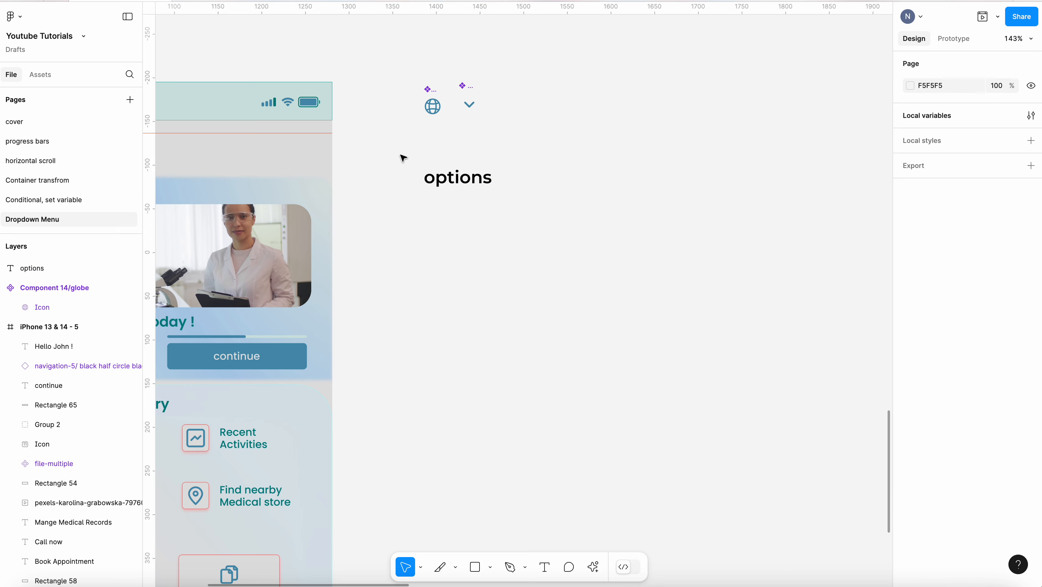
Set the options text's font size to 14
left_click(452, 177)
left_click(984, 353)
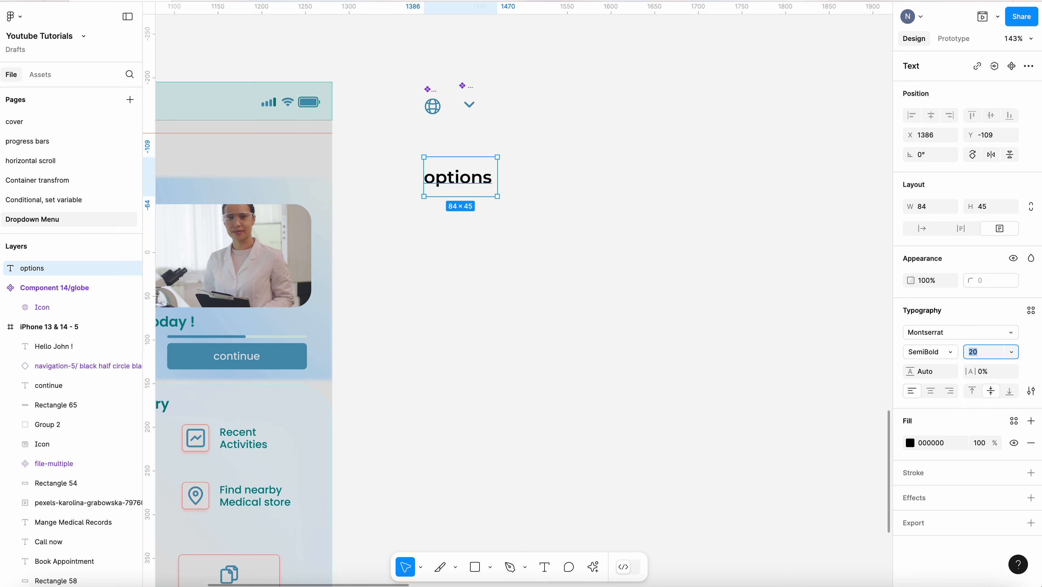
key("Return")
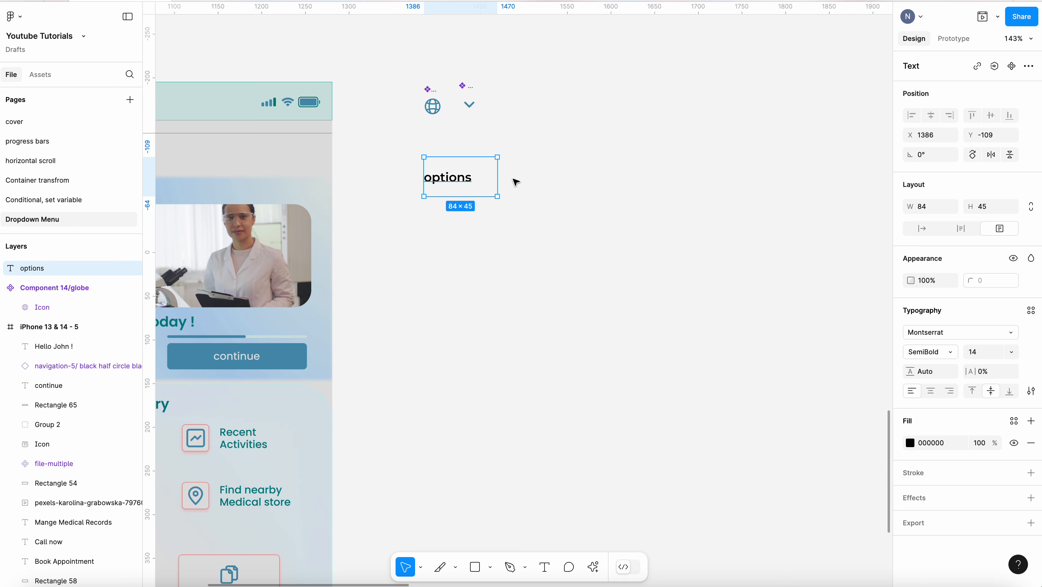
Resize the options text box to hug its content, about 57 × 31
left_click_drag(494, 179, 456, 168)
scroll(432, 170, "up", 3)
scroll(433, 169, "up", 1)
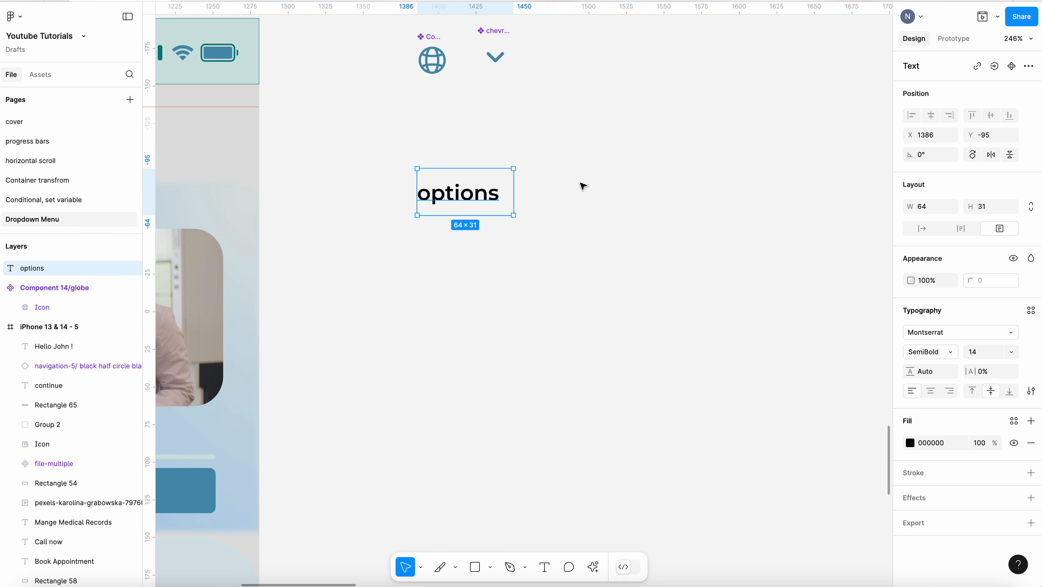
left_click_drag(517, 186, 504, 186)
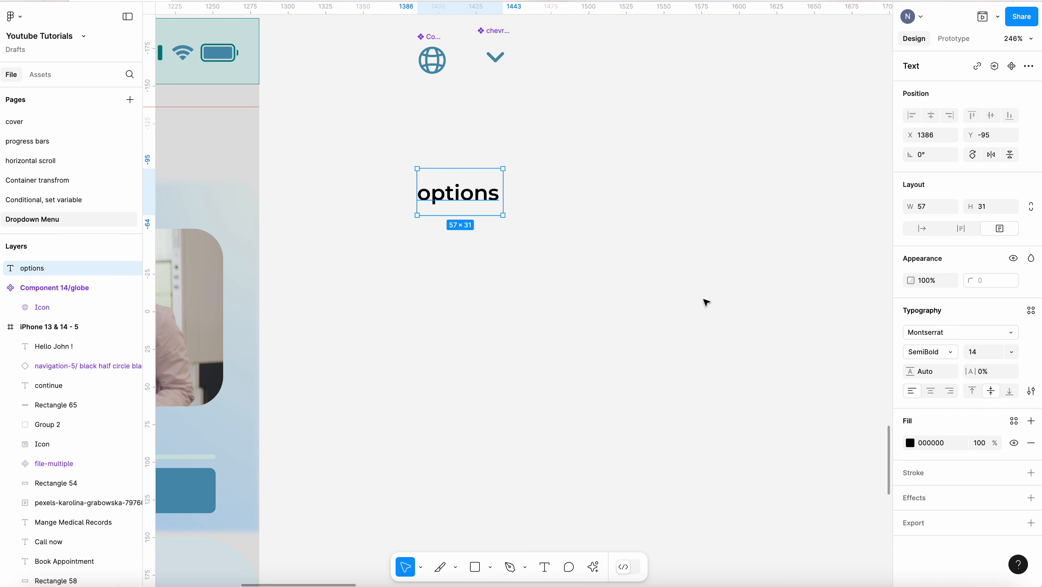
left_click(519, 184)
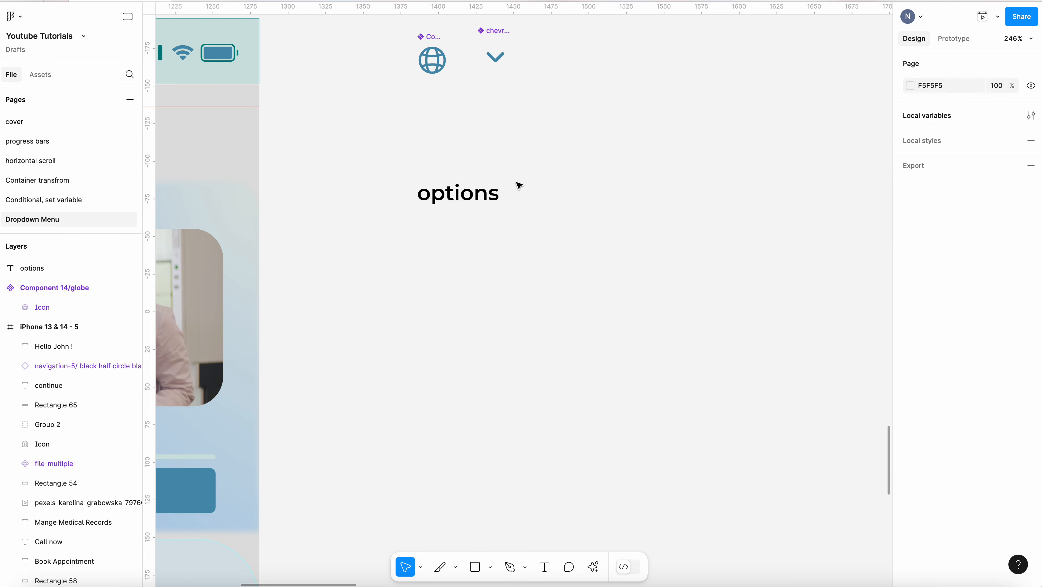
Wrap the options text in an auto layout frame
left_click(472, 186)
right_click(484, 181)
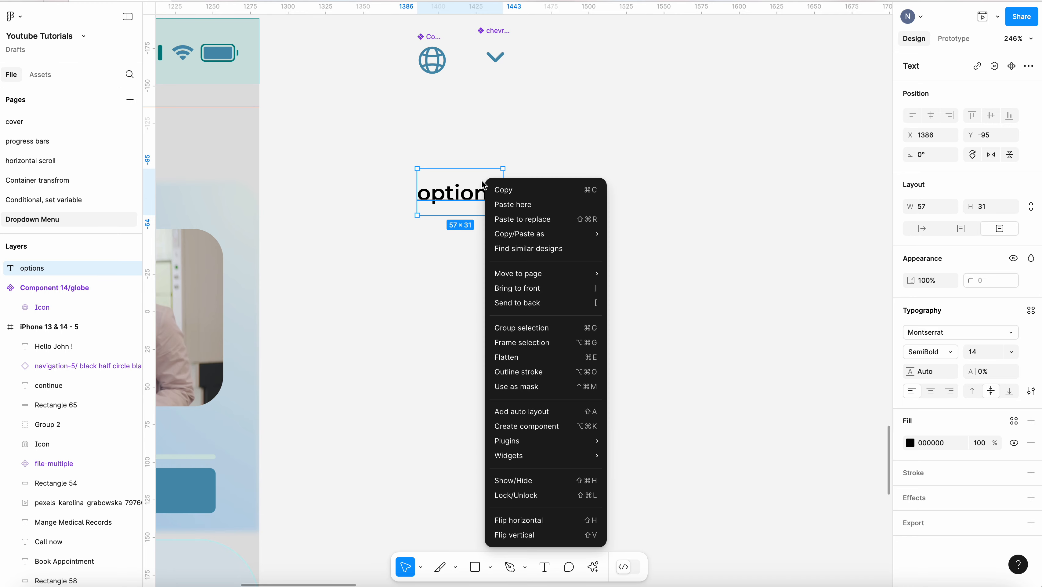
left_click(545, 414)
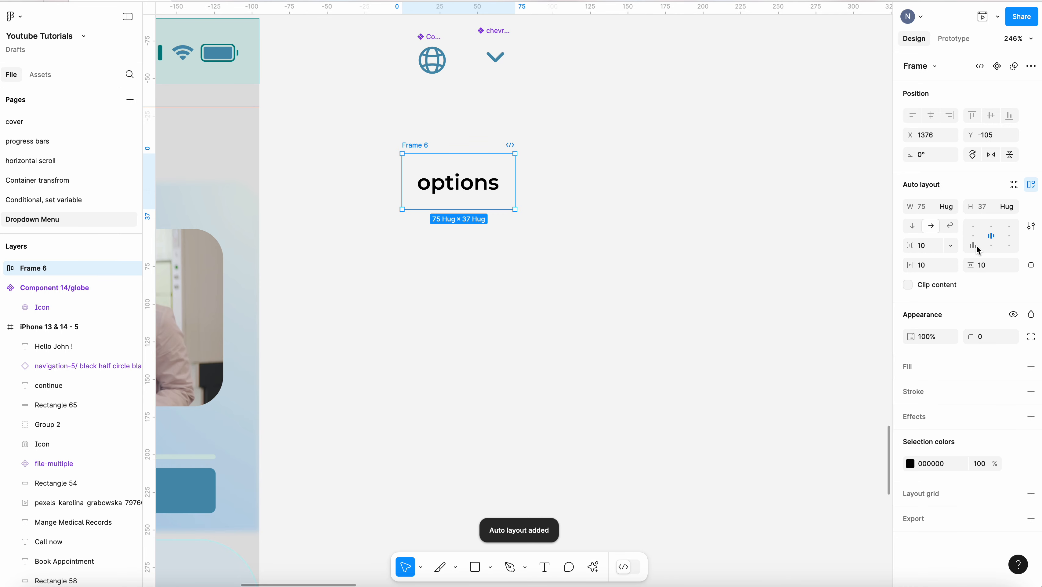
Center-align the auto layout frame's content and set its vertical padding to 12
left_click(973, 235)
left_click(987, 266)
type("12")
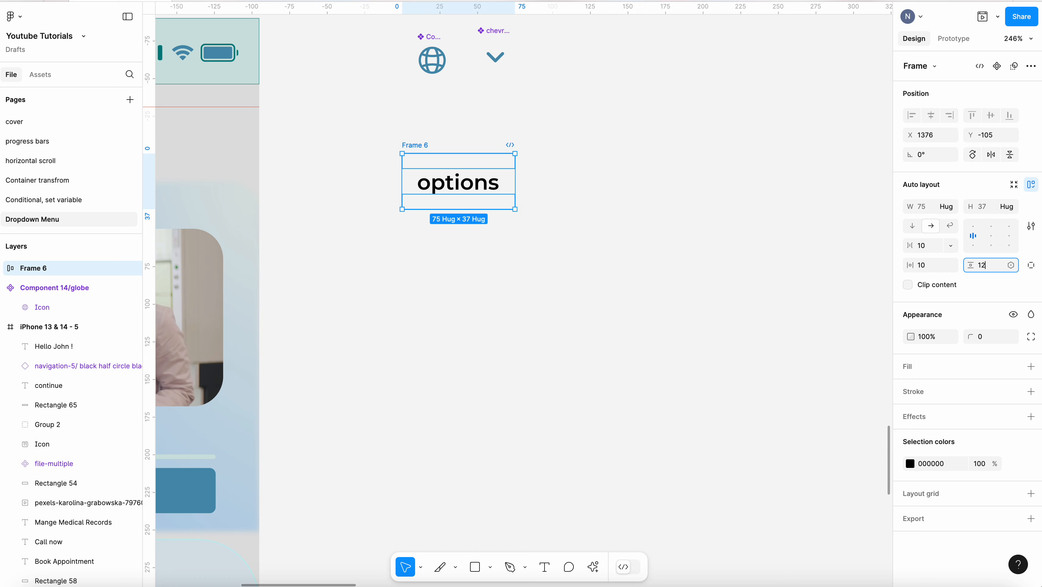
key("Return")
left_click(590, 383)
Rename the auto layout frame as option 1
left_click(421, 144)
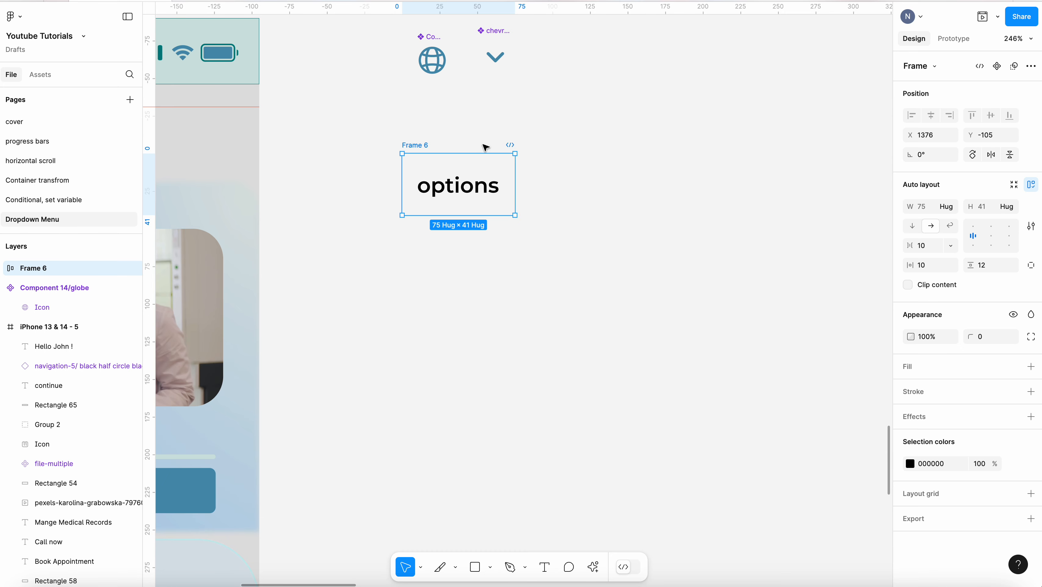
double_click(421, 144)
type("opr")
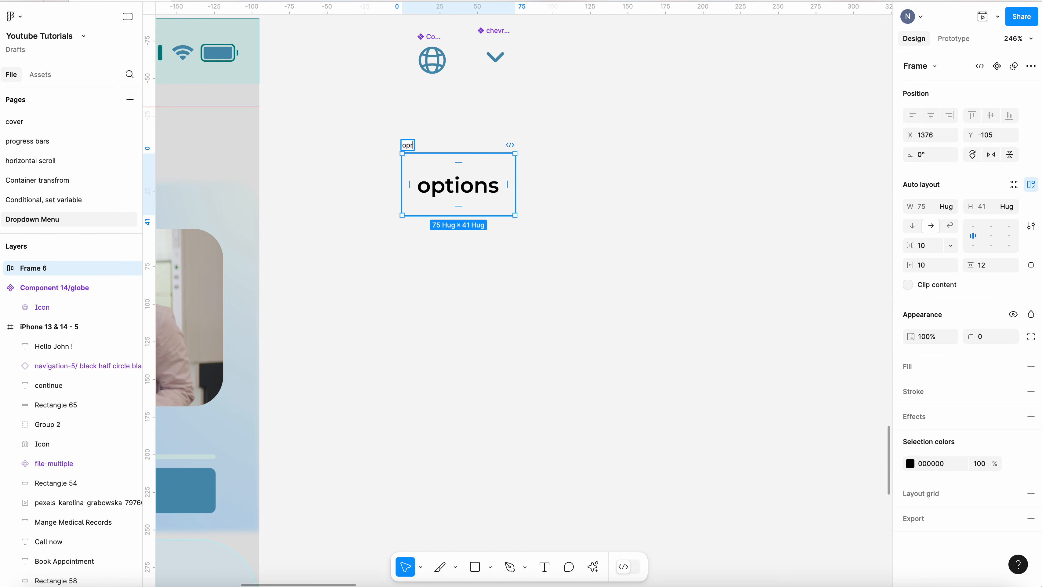
type("ion 1")
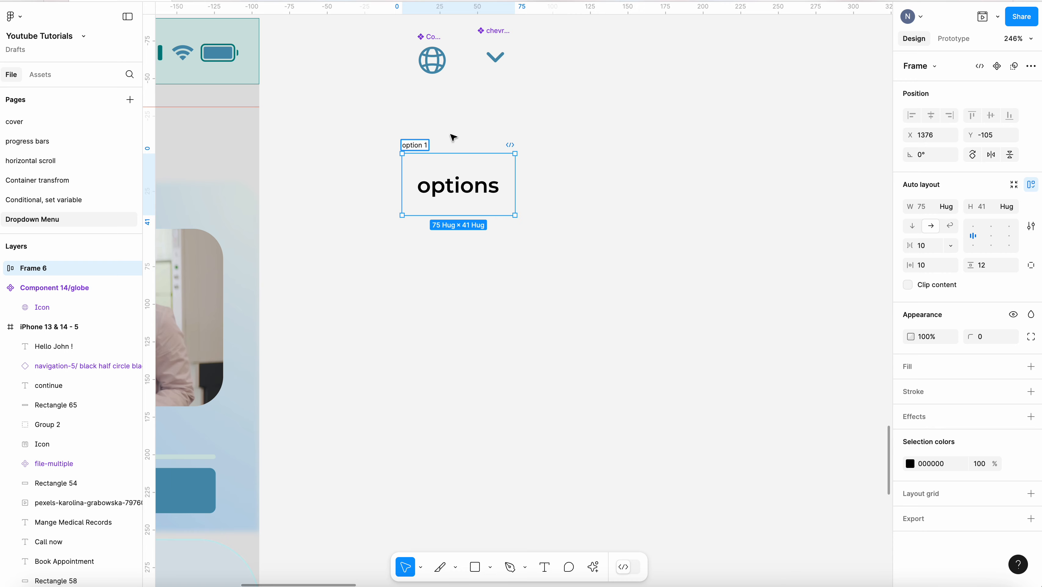
left_click(568, 129)
Duplicate the option 1 frame and give the copy, option 2, a CEE3E0 fill
left_click(406, 144)
key("ctrl+d")
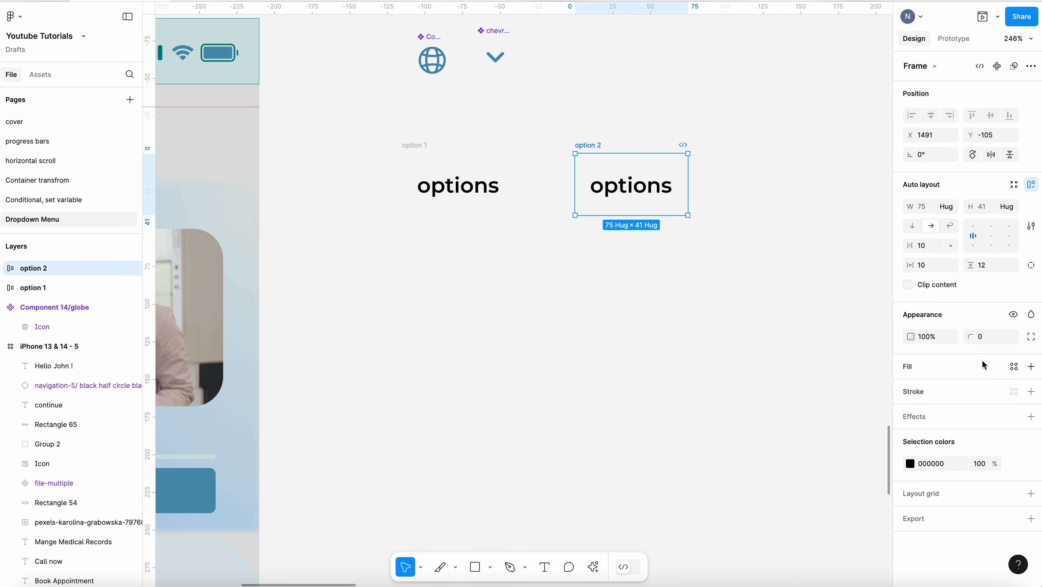
left_click(1032, 366)
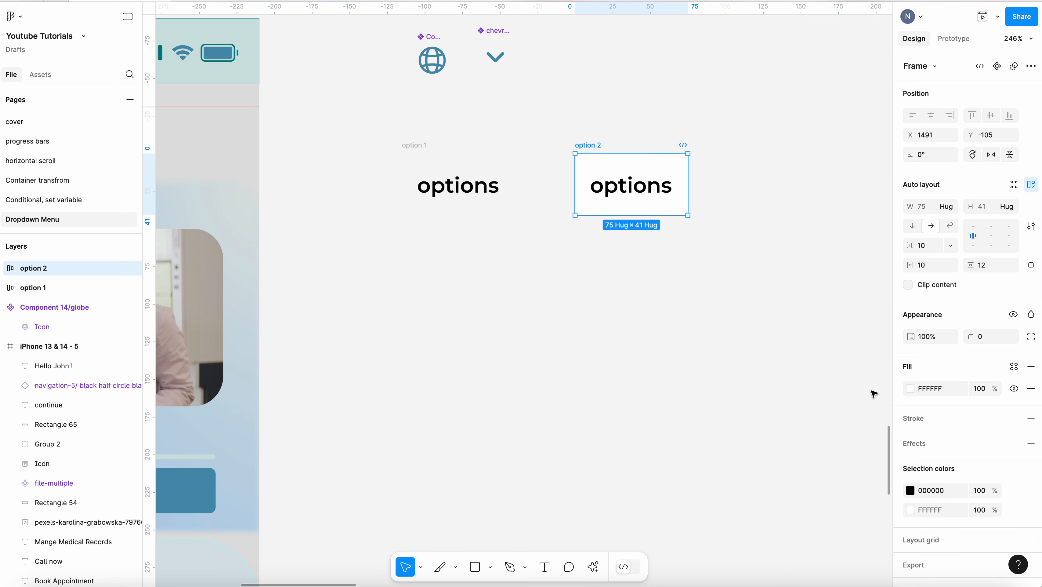
left_click(911, 388)
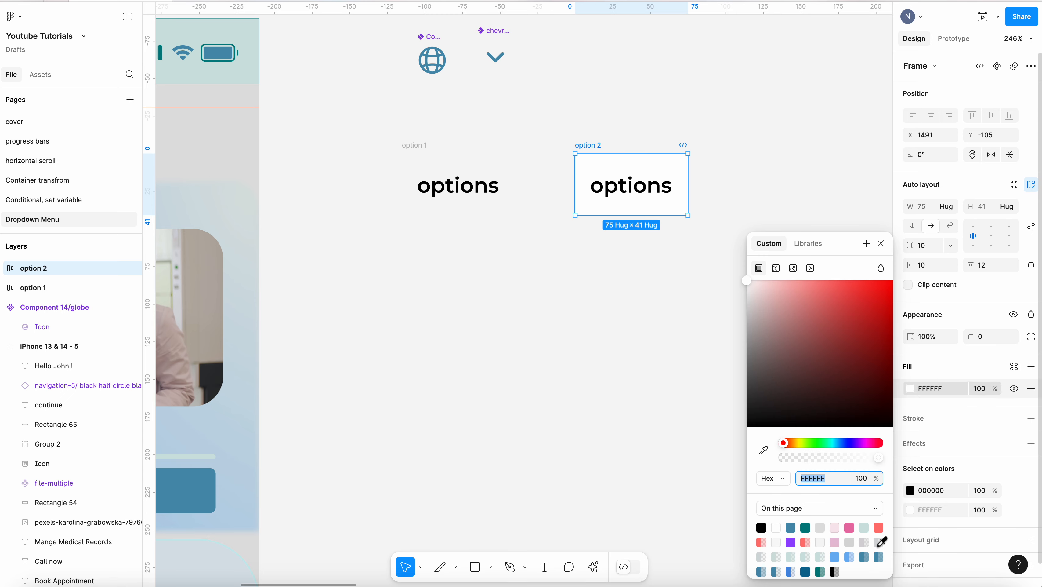
left_click(865, 528)
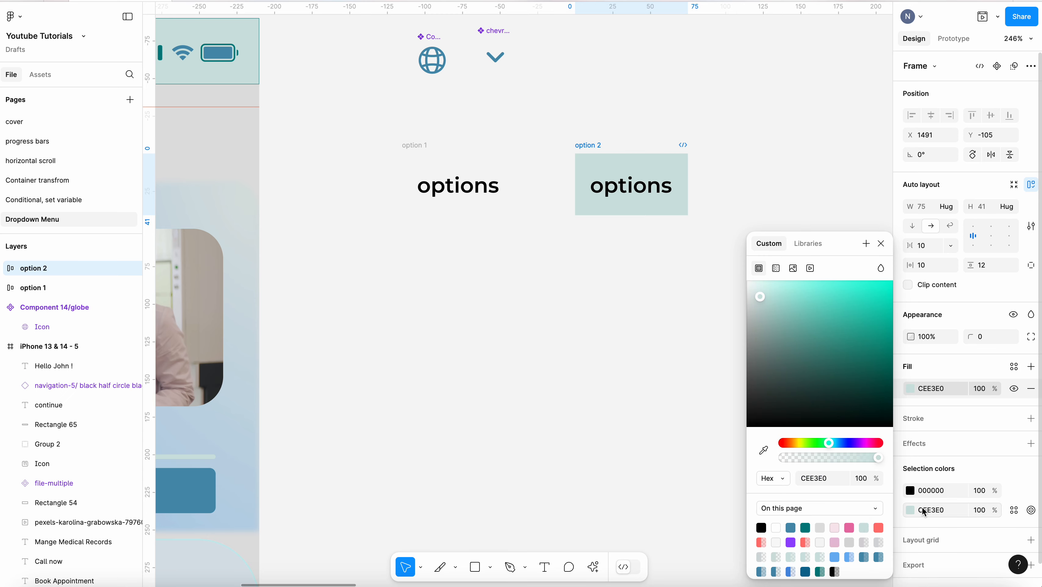
Change option 2's text colour to 0D6C95
left_click(911, 492)
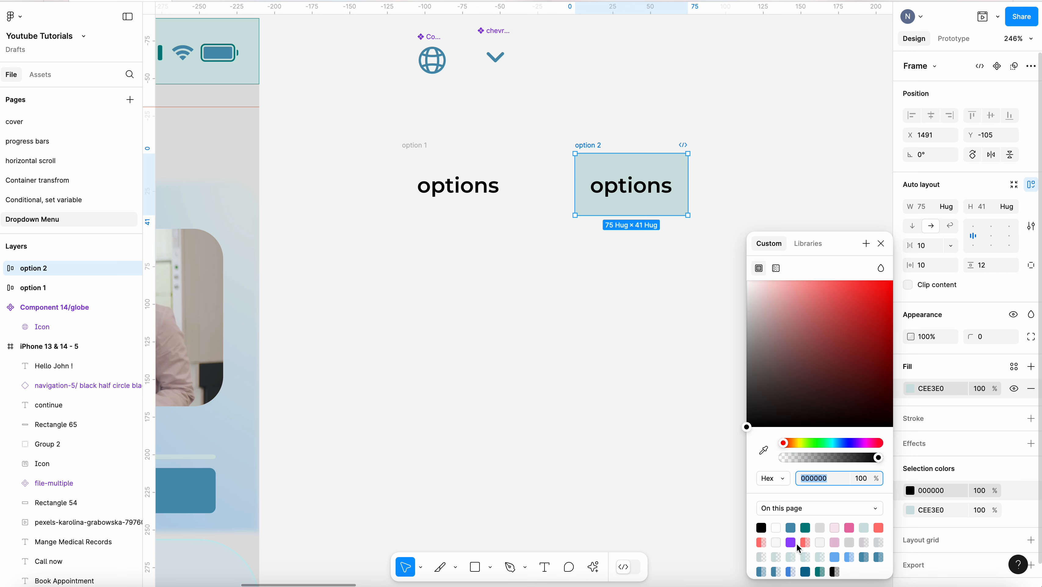
left_click(794, 528)
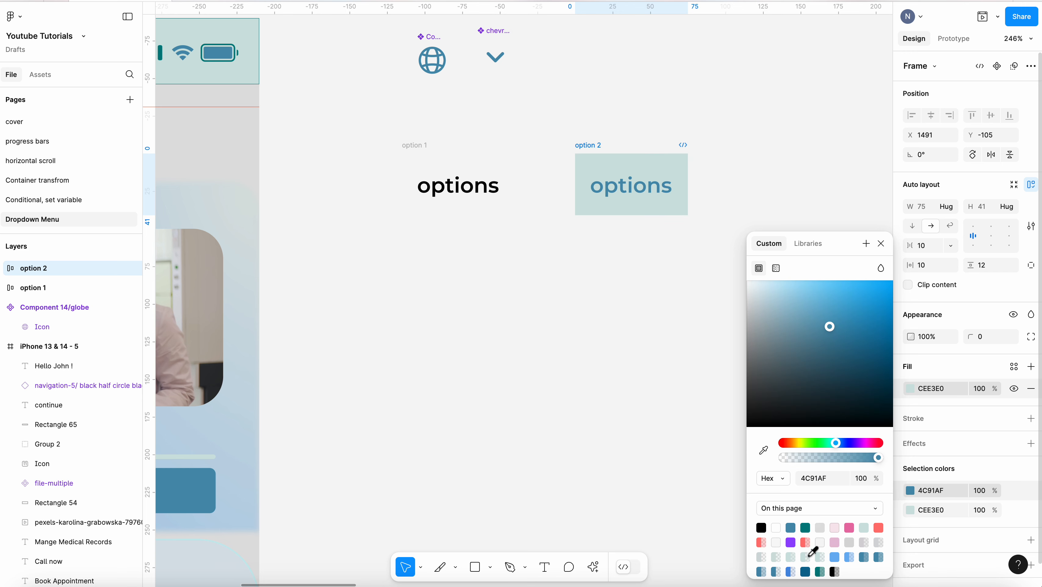
left_click(812, 570)
left_click(625, 327)
left_click(680, 163)
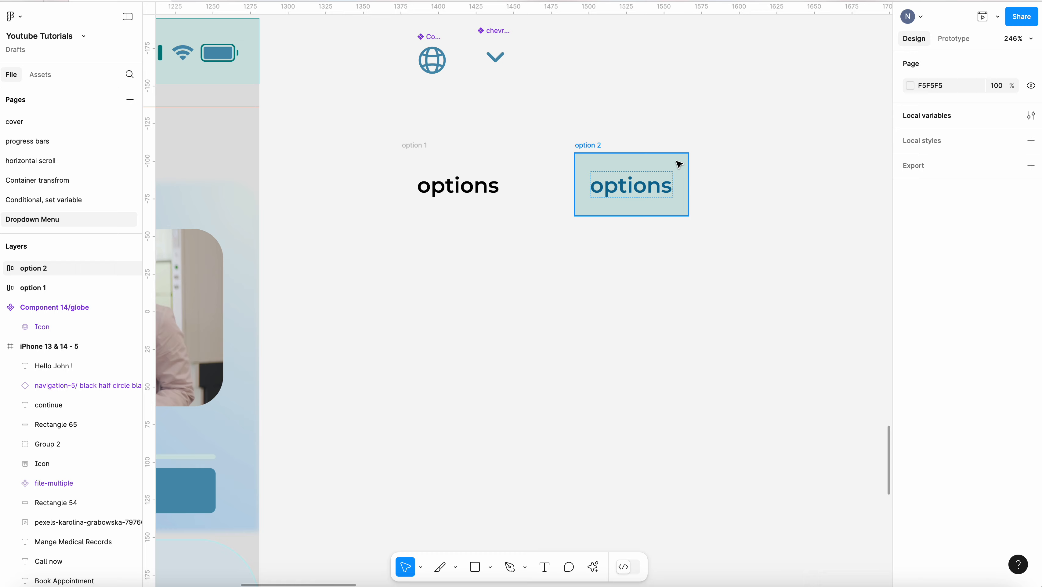
Set option 2's corner radius to 4
left_click(989, 341)
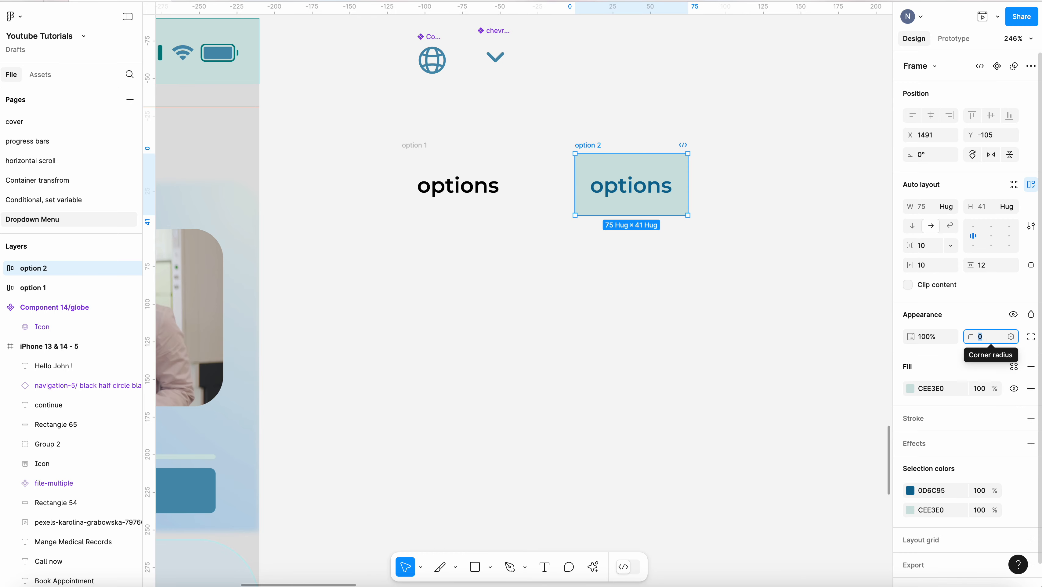
type("8")
left_click(669, 287)
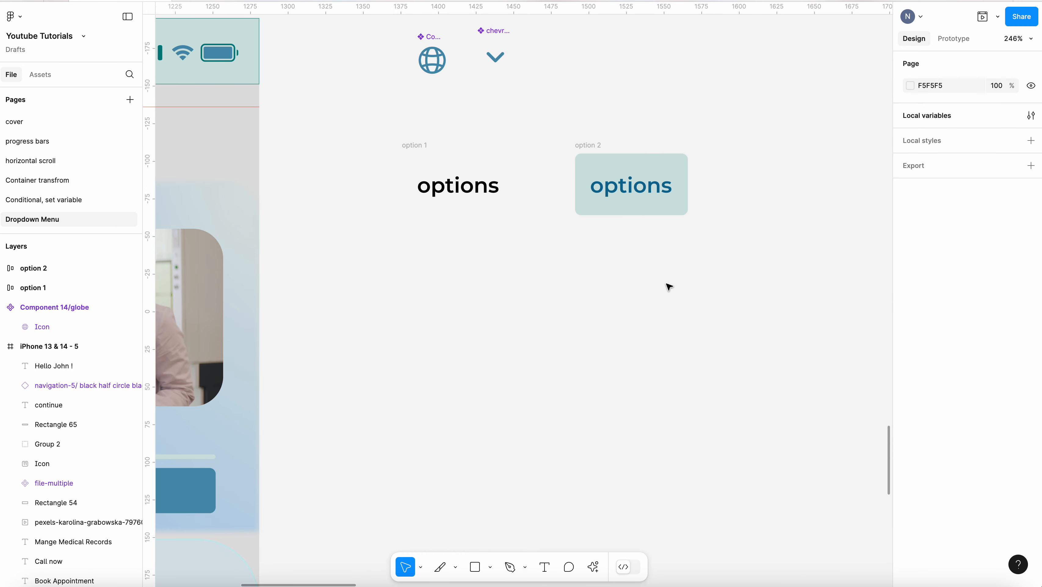
Change option 2's fill colour to A4DCD4
left_click(585, 141)
left_click(377, 110)
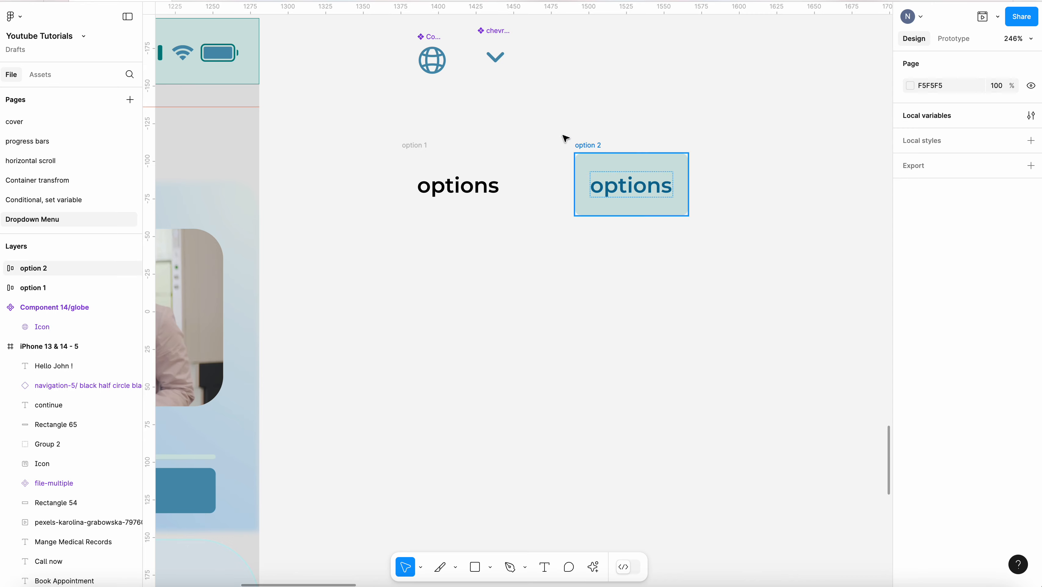
left_click(679, 154)
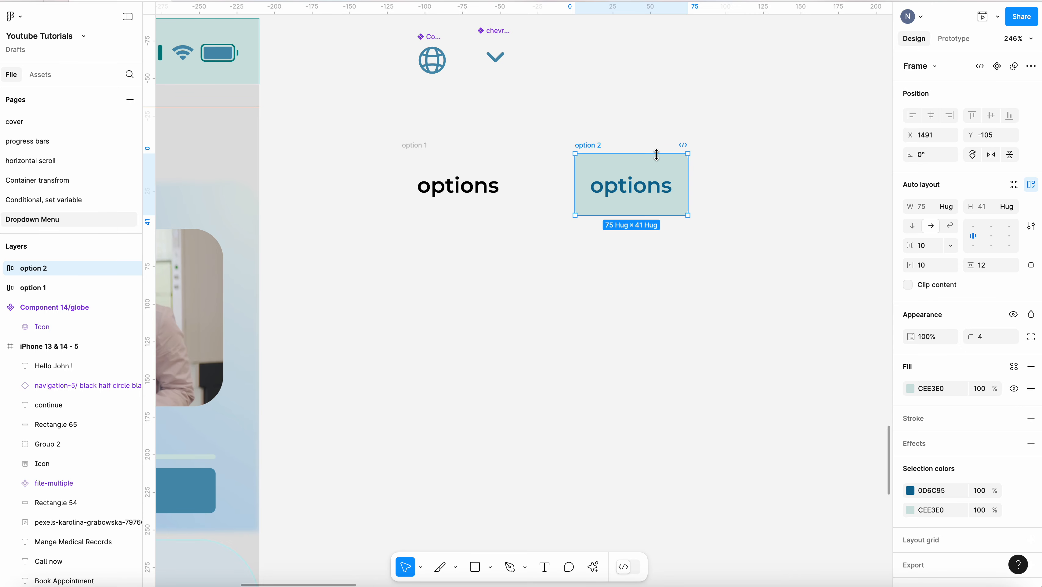
left_click(916, 391)
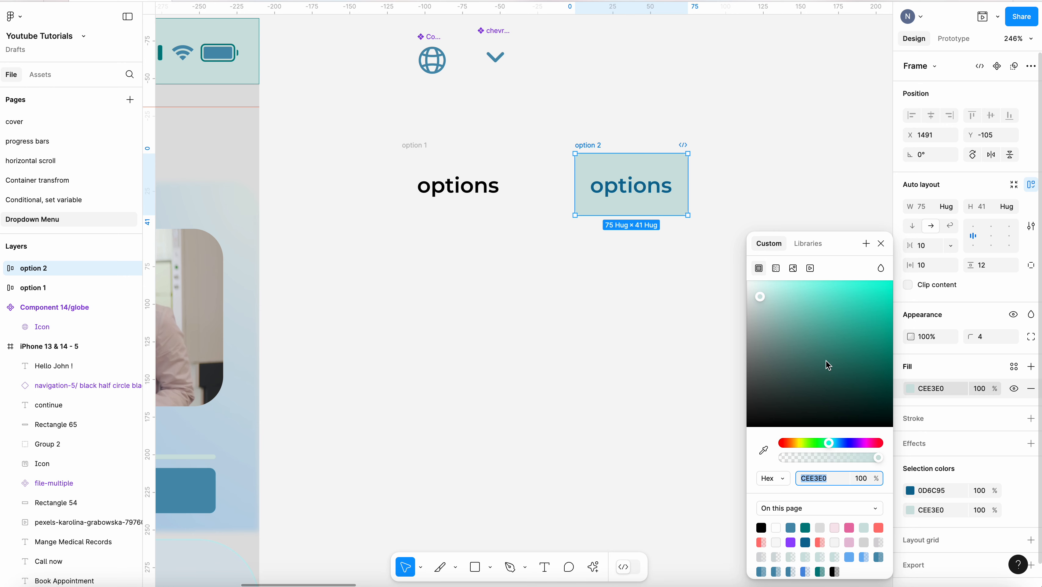
left_click_drag(758, 295, 783, 305)
left_click(784, 140)
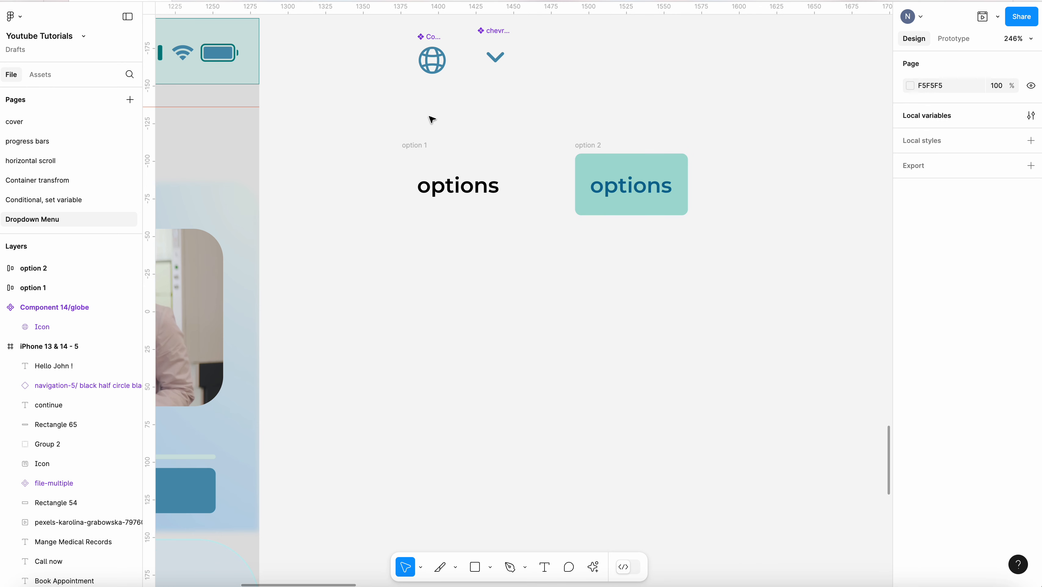
Combine option 1 and option 2 into a component set with two variants
left_click_drag(349, 113, 741, 280)
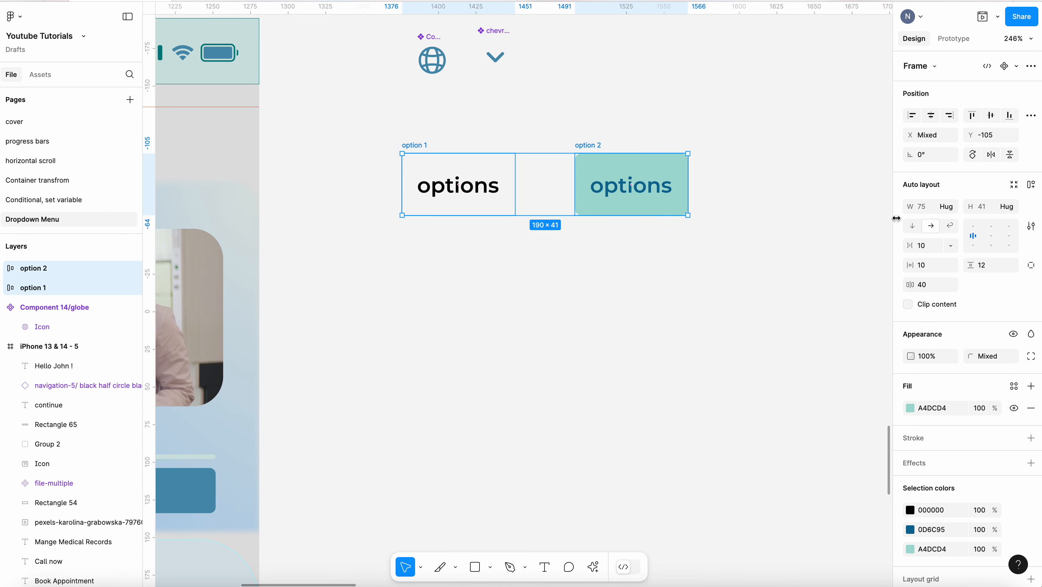
left_click(1031, 65)
left_click(967, 140)
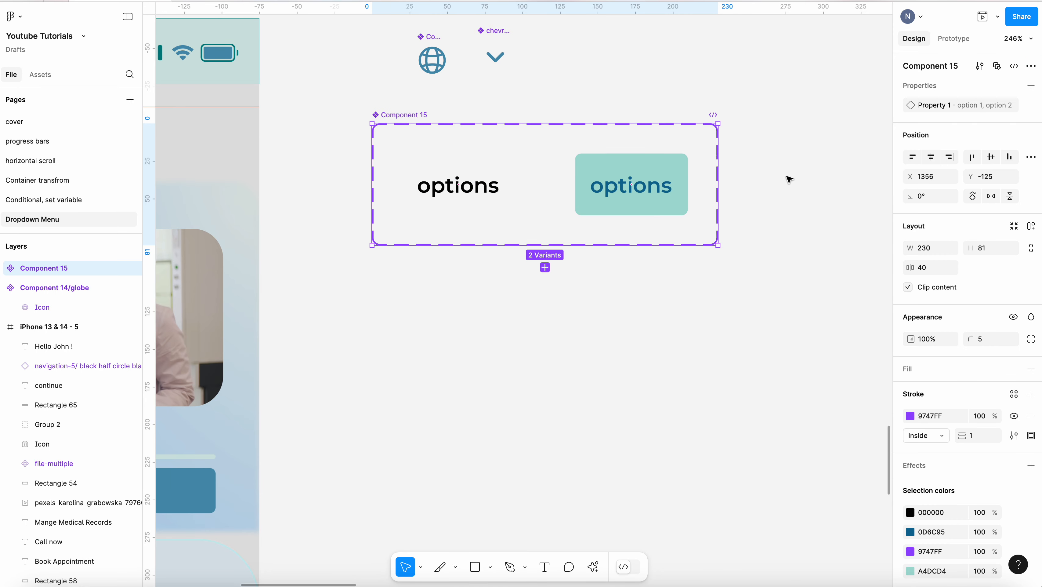
Prototype a Mouse enter interaction that changes the option 1 variant to option 2
left_click(953, 38)
left_click(512, 181)
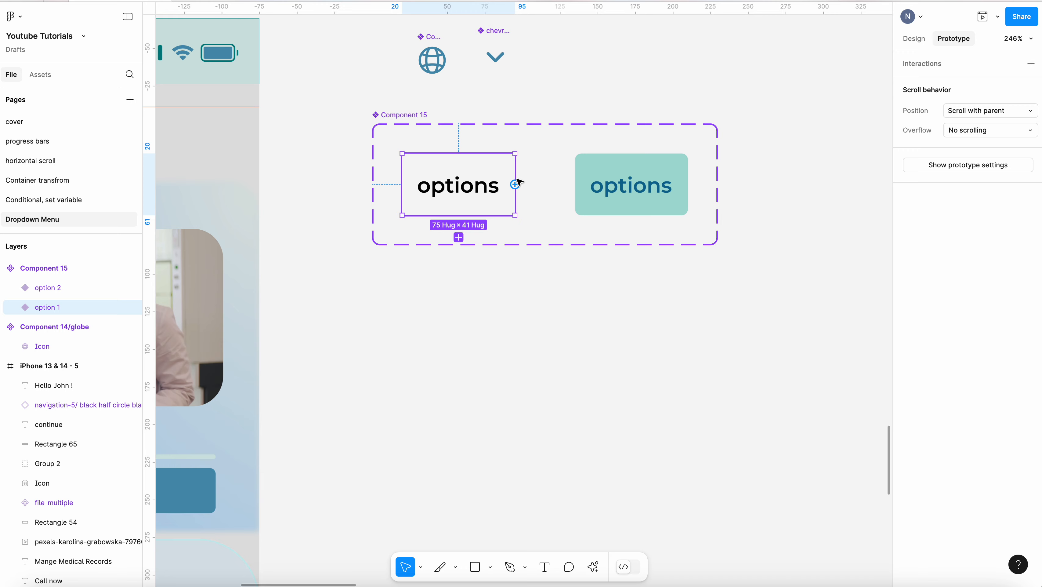
left_click_drag(515, 184, 602, 190)
left_click(619, 241)
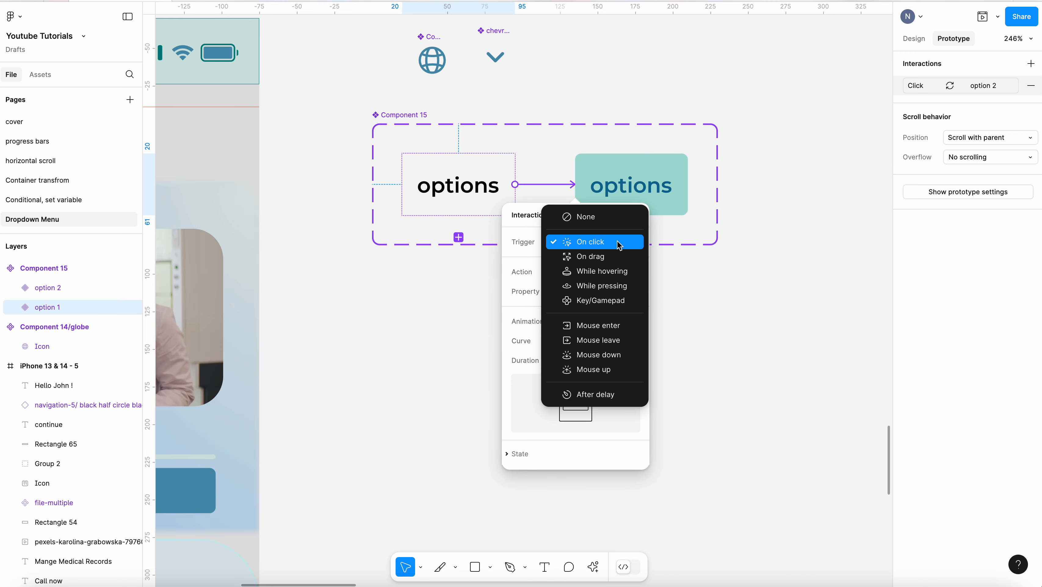
left_click(620, 327)
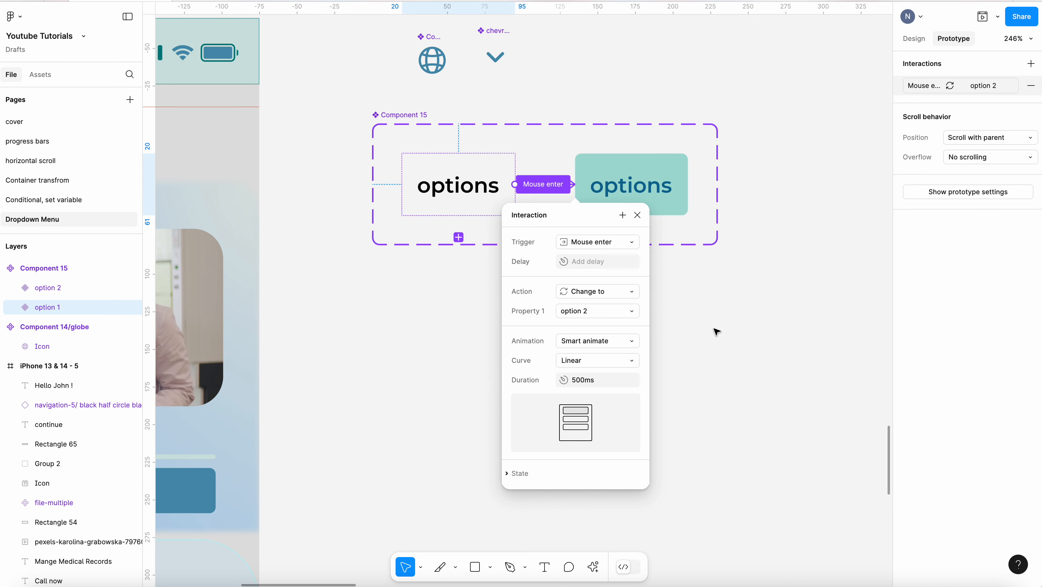
Add a Mouse leave interaction on option 2 that changes it back to option 1 with Smart animate
left_click(625, 364)
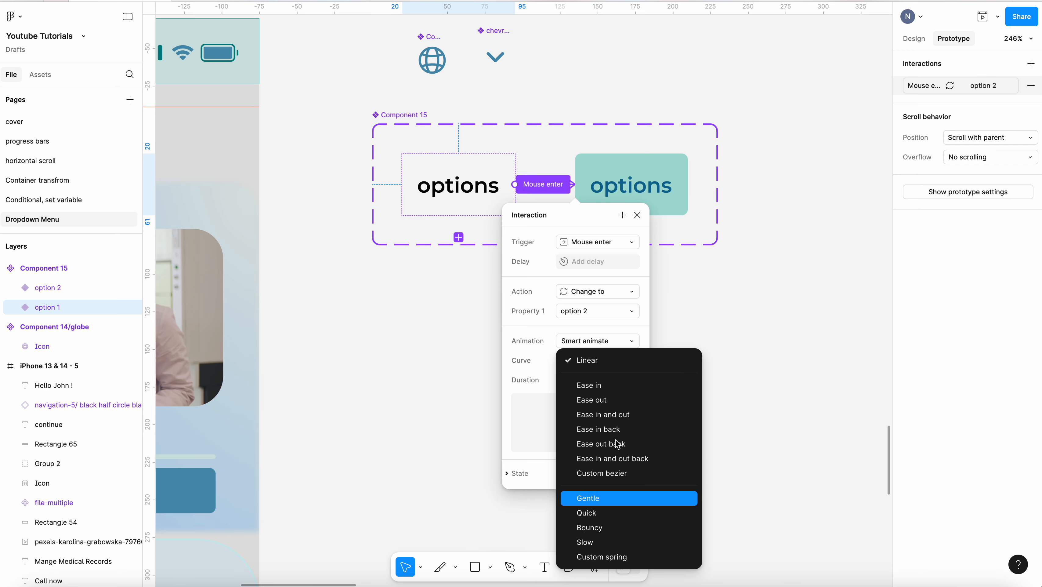
left_click(733, 320)
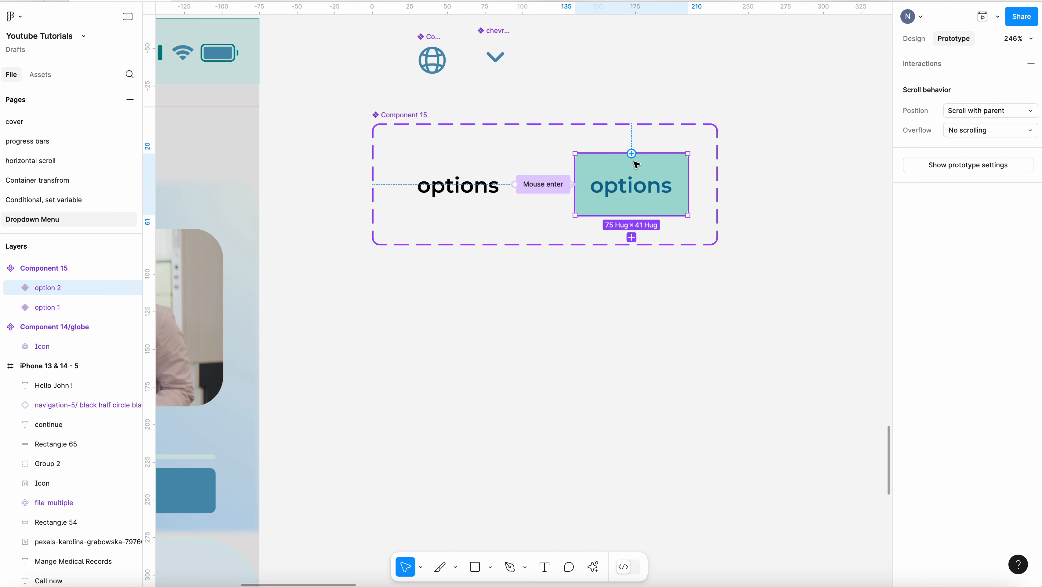
left_click(589, 189)
left_click_drag(575, 194, 477, 209)
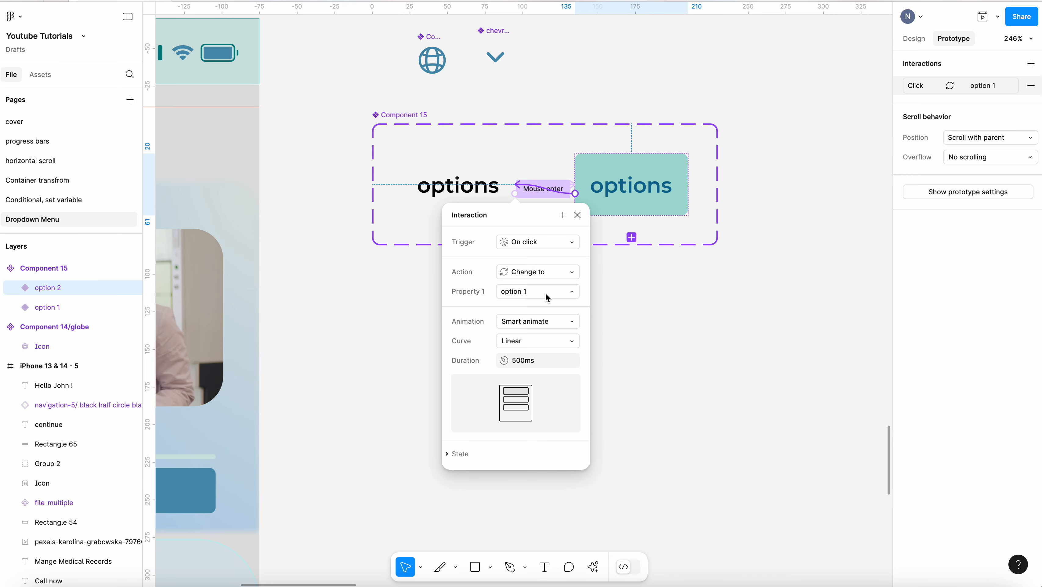
left_click(555, 245)
left_click(546, 340)
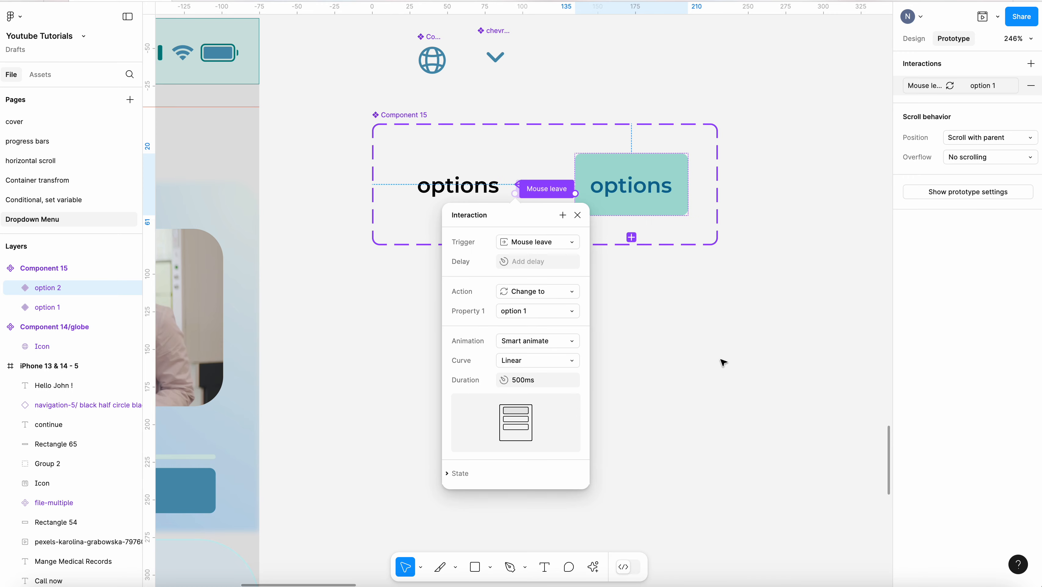
left_click(725, 364)
Rename the component set to option
left_click(914, 38)
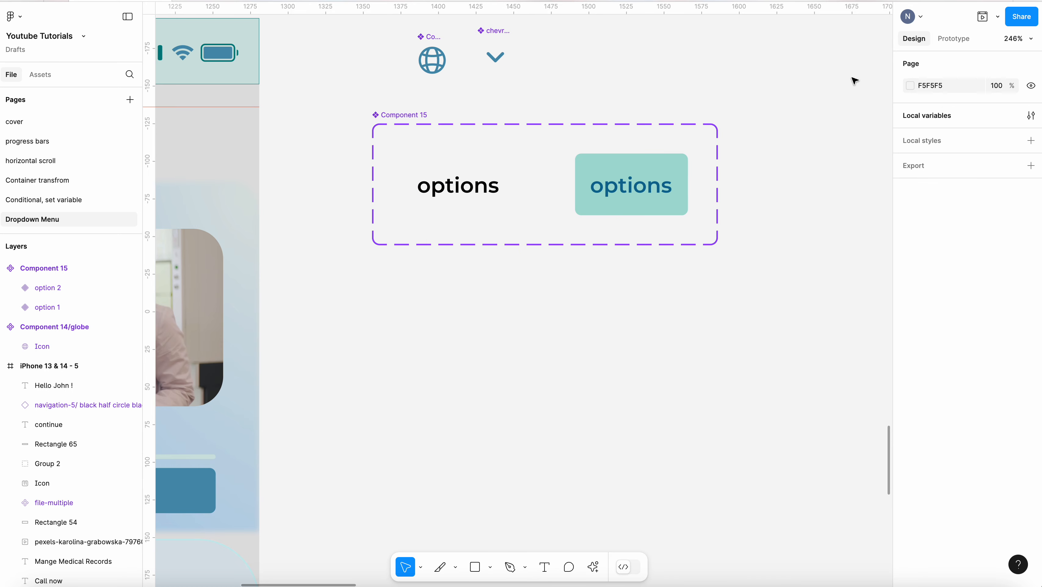
left_click(411, 115)
double_click(412, 115)
type("option")
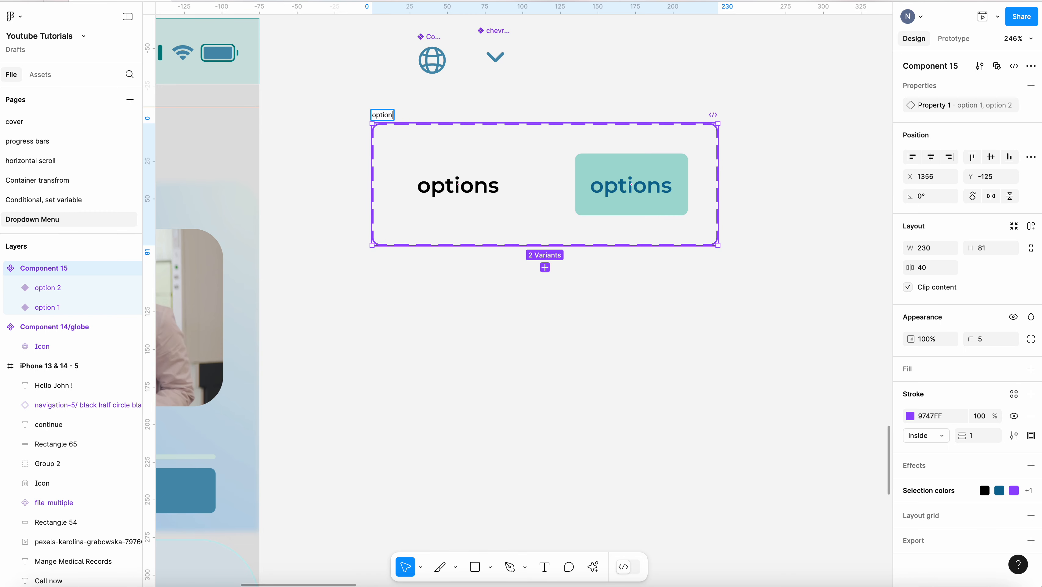
key("Return")
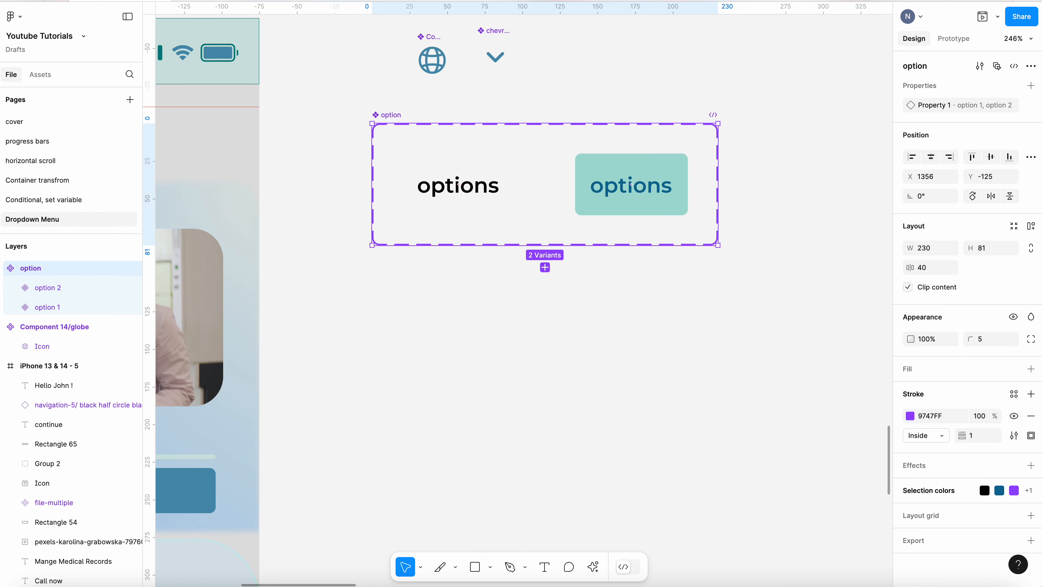
Create a text box below the component set reading "select language"
left_click(413, 299)
left_click(545, 567)
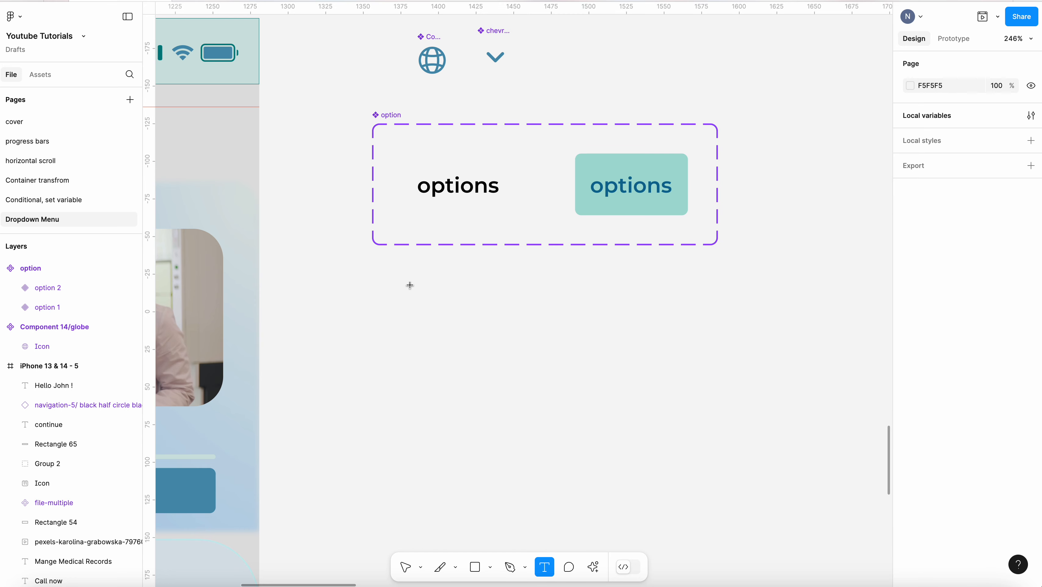
left_click_drag(397, 278, 703, 335)
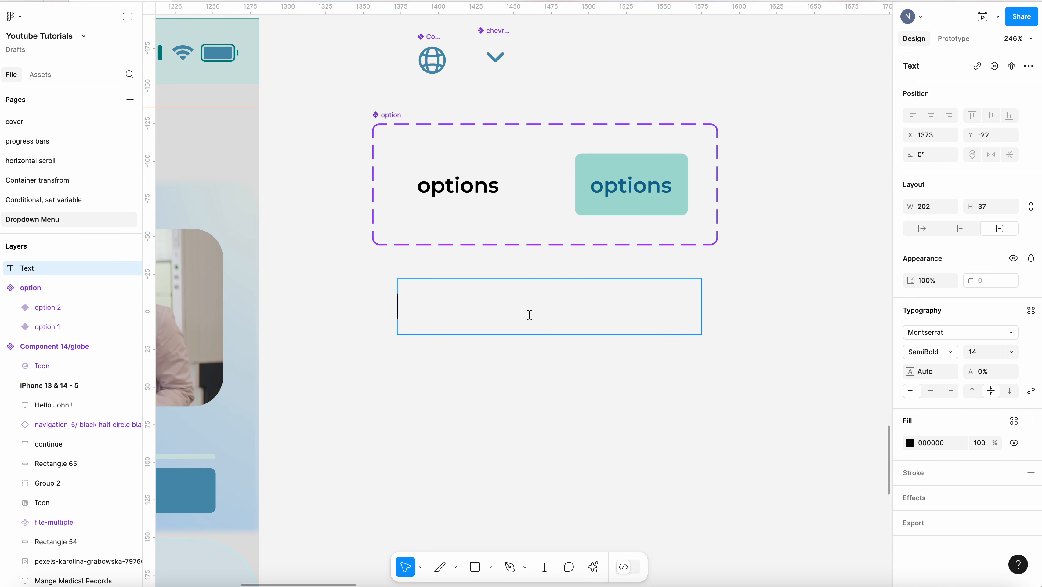
type("select")
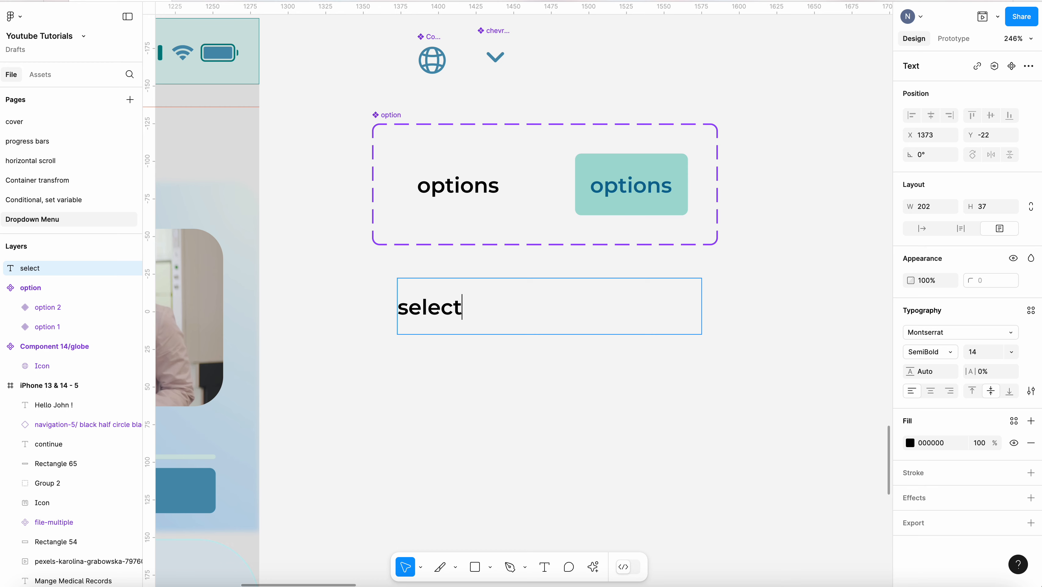
type(" language")
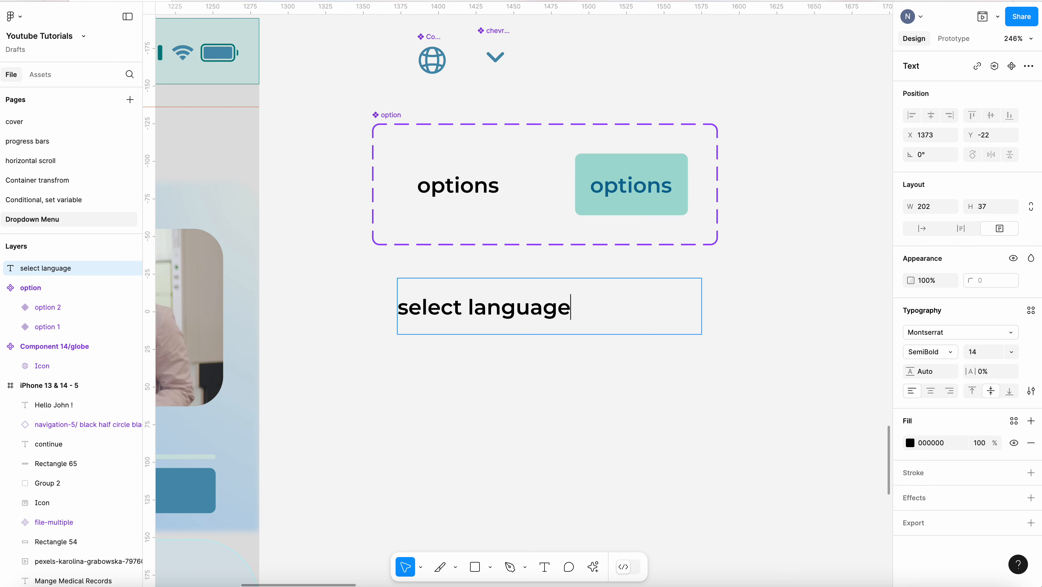
Change the "select language" text colour to 0D6C95
left_click(484, 369)
left_click(646, 363)
double_click(538, 316)
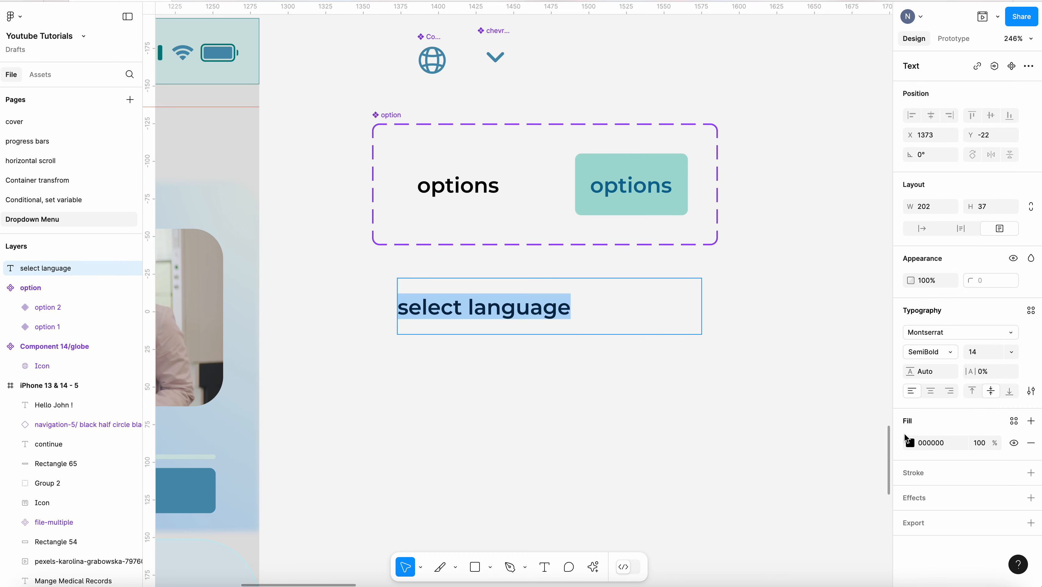
left_click(911, 443)
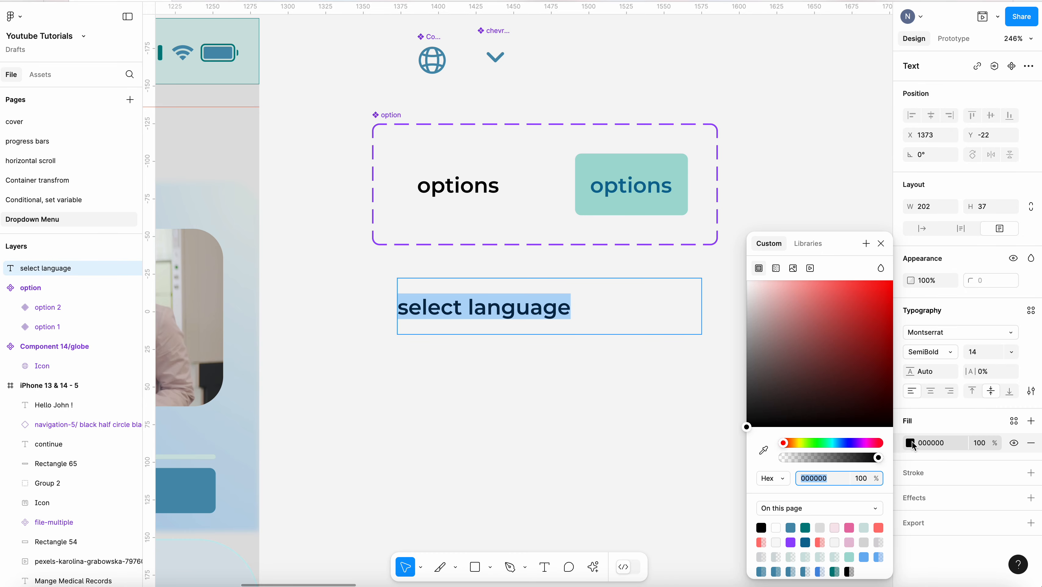
left_click(806, 540)
left_click(613, 292)
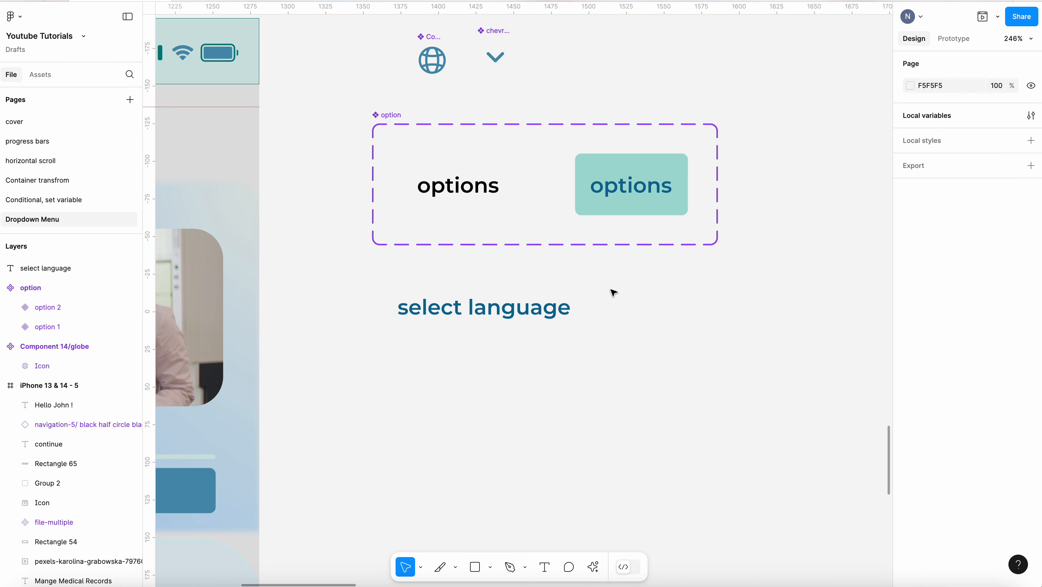
Narrow the "select language" text box to about 122 wide
left_click(542, 305)
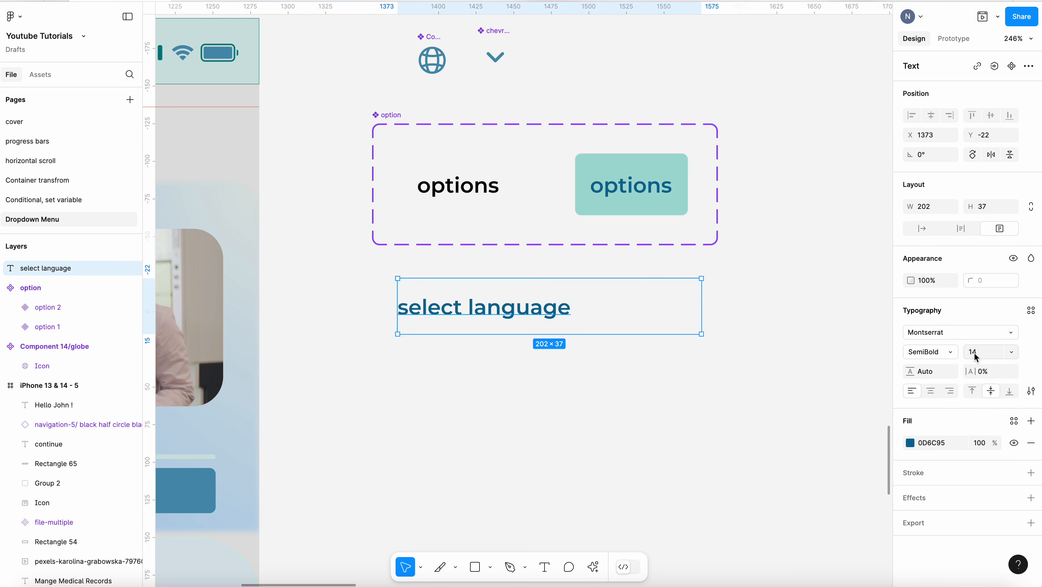
left_click(610, 401)
left_click(641, 308)
left_click_drag(697, 306, 581, 307)
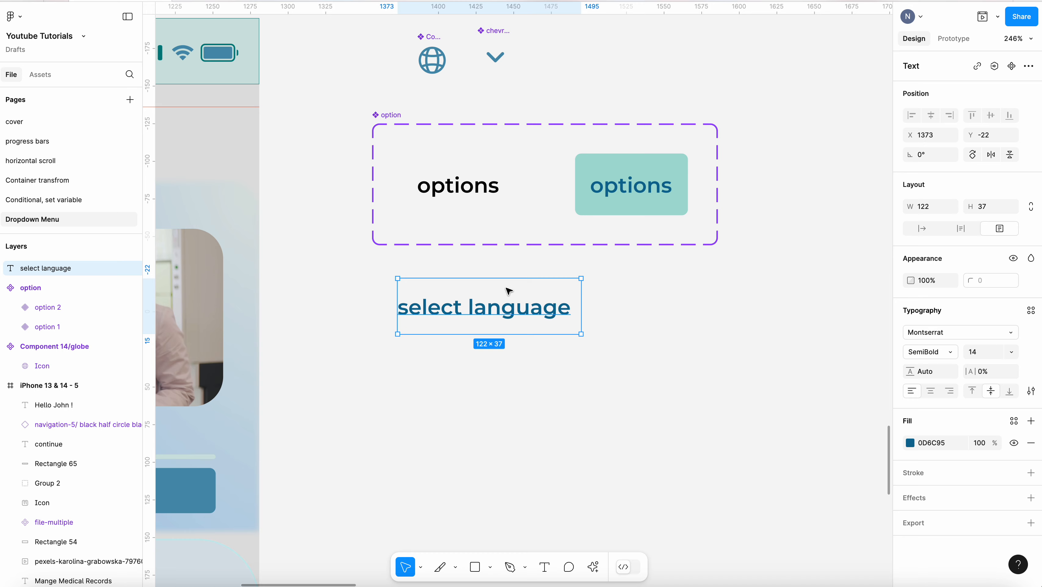
Wrap the "select language" text in an auto layout frame
left_click(697, 316)
left_click(539, 297)
right_click(536, 295)
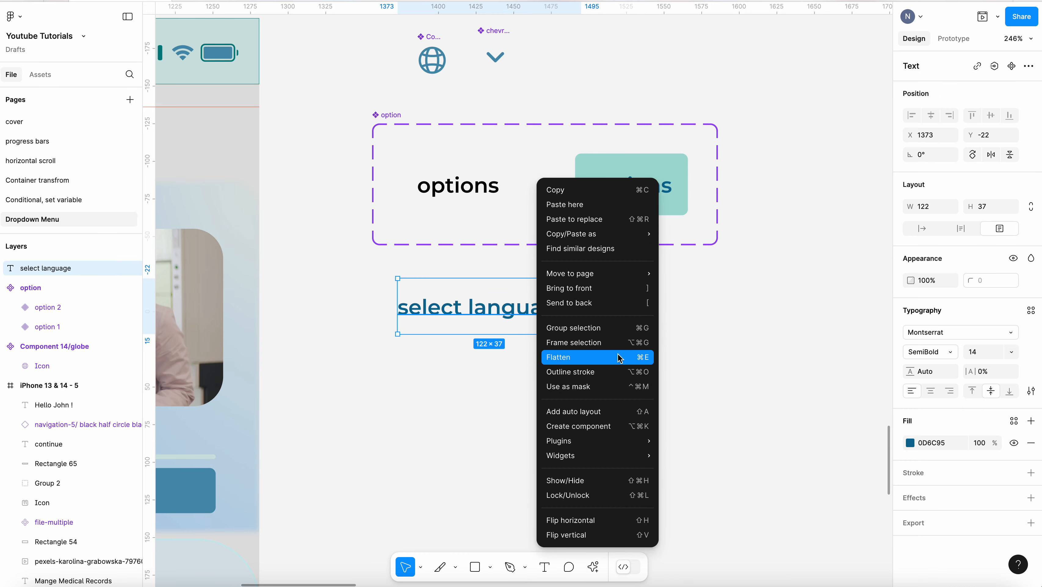
left_click(604, 412)
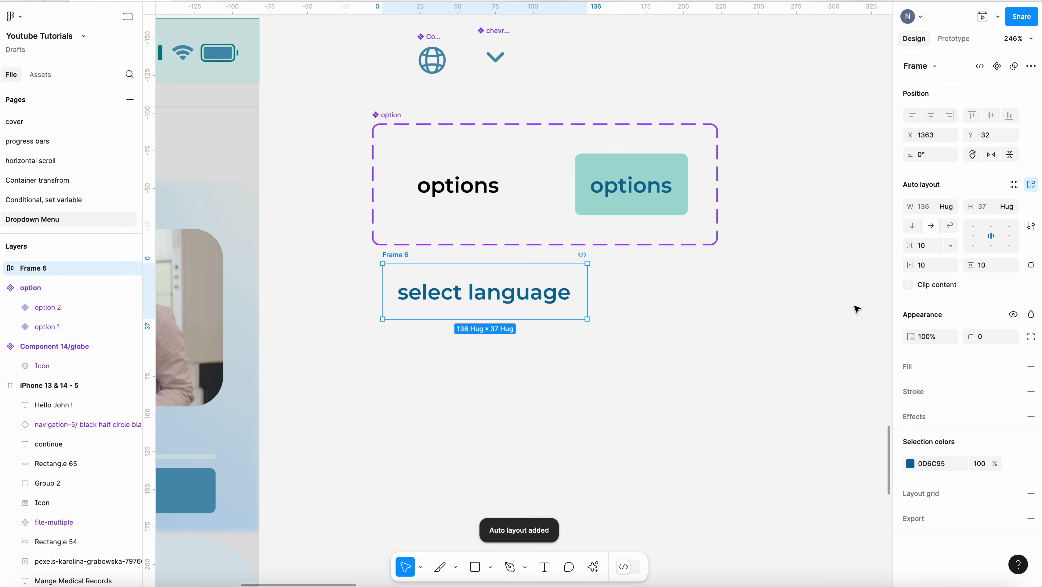
Align the frame's content left-centre and set its vertical padding to 12
left_click(973, 235)
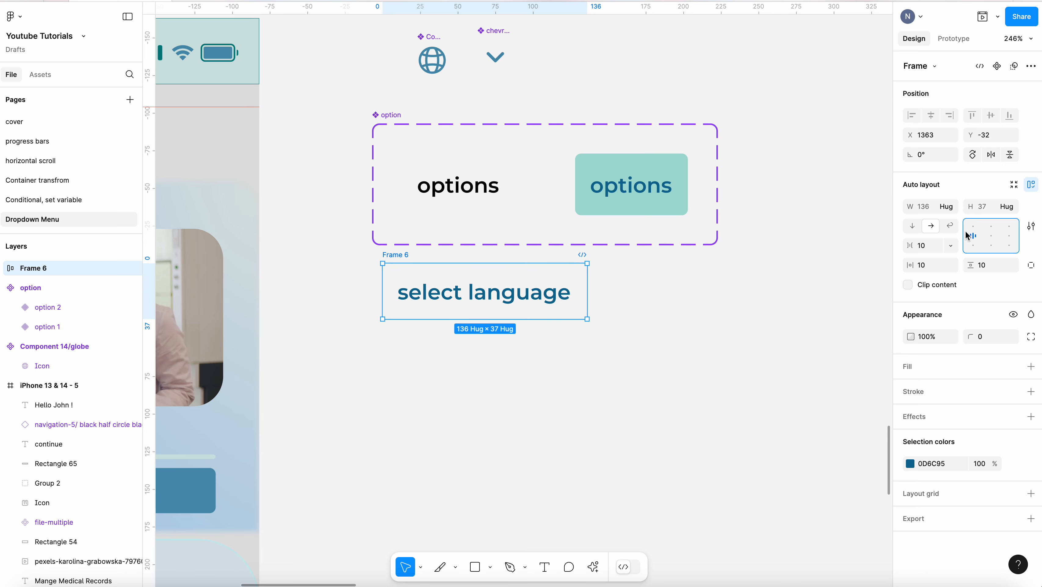
left_click(993, 265)
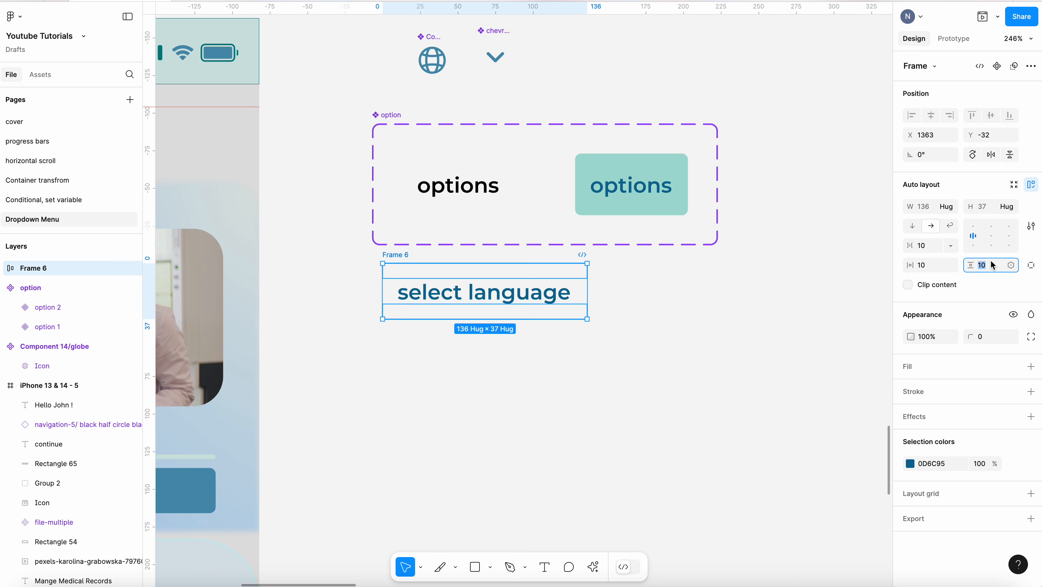
key("Return")
left_click(598, 361)
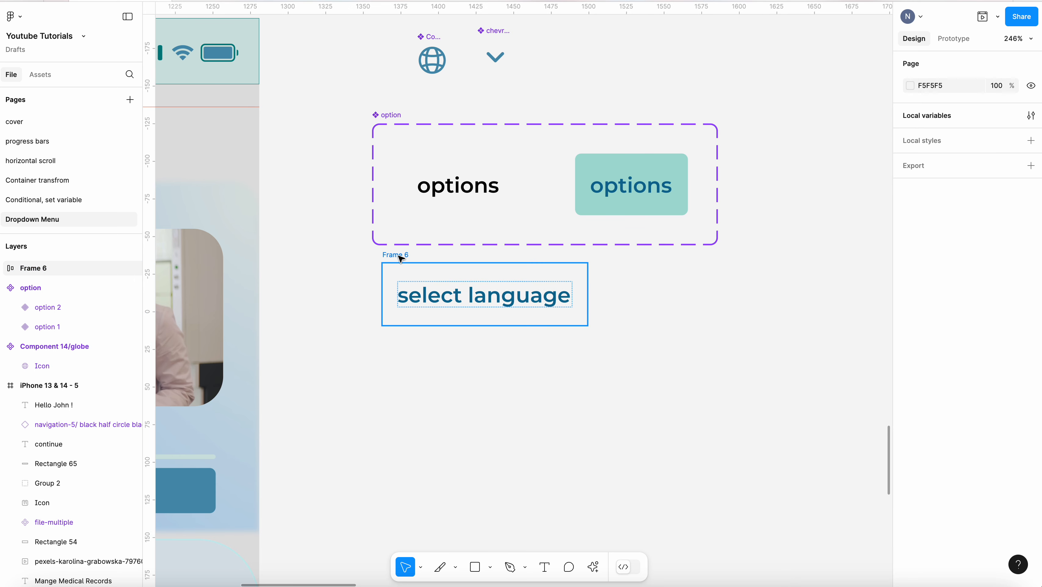
Move the frame lower on the canvas and widen it to about 225
left_click_drag(400, 256, 398, 309)
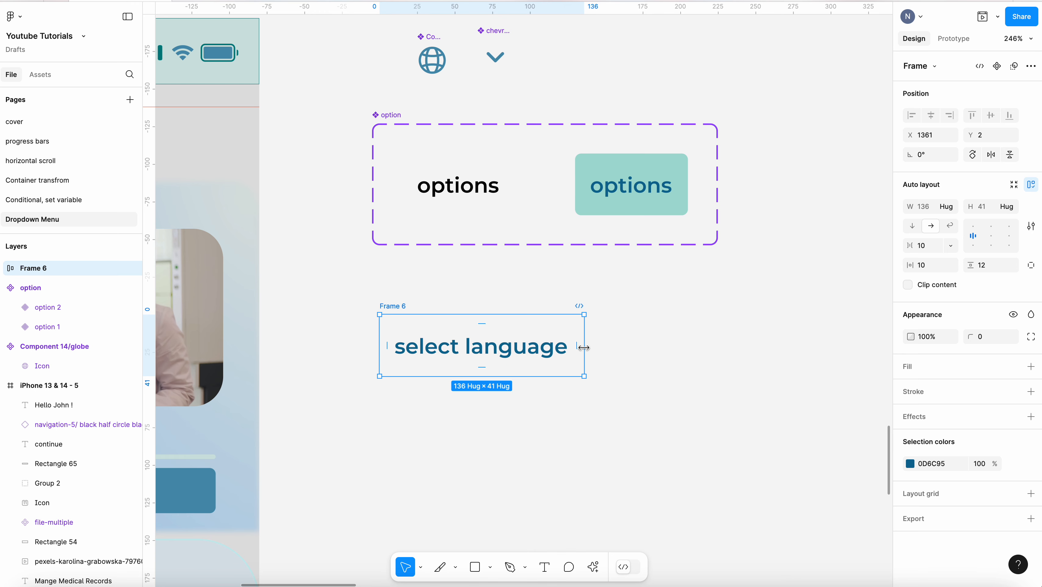
left_click_drag(584, 348, 715, 343)
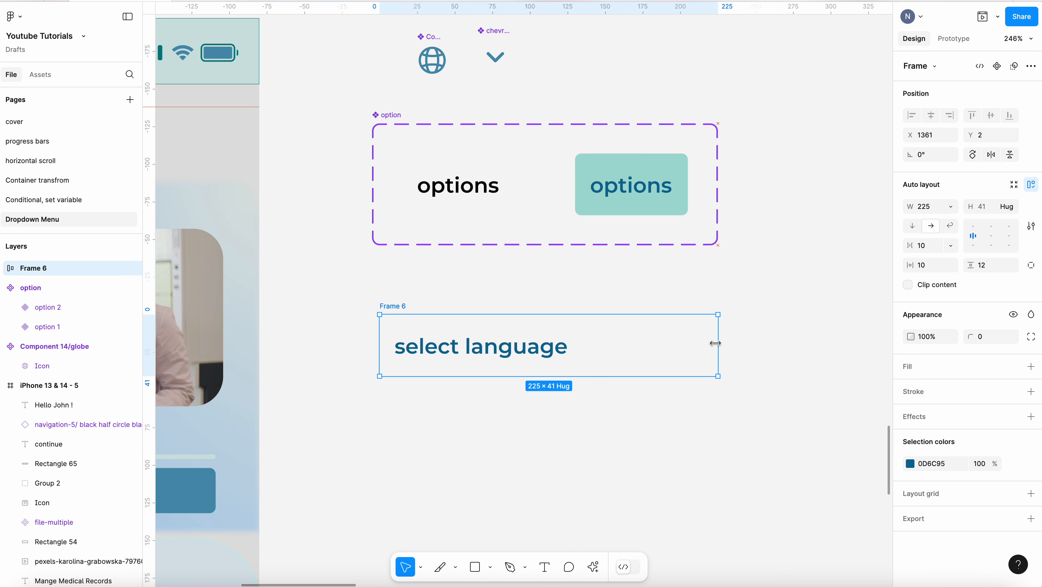
Set the frame's height to 36
left_click(983, 206)
type("40")
key("Return")
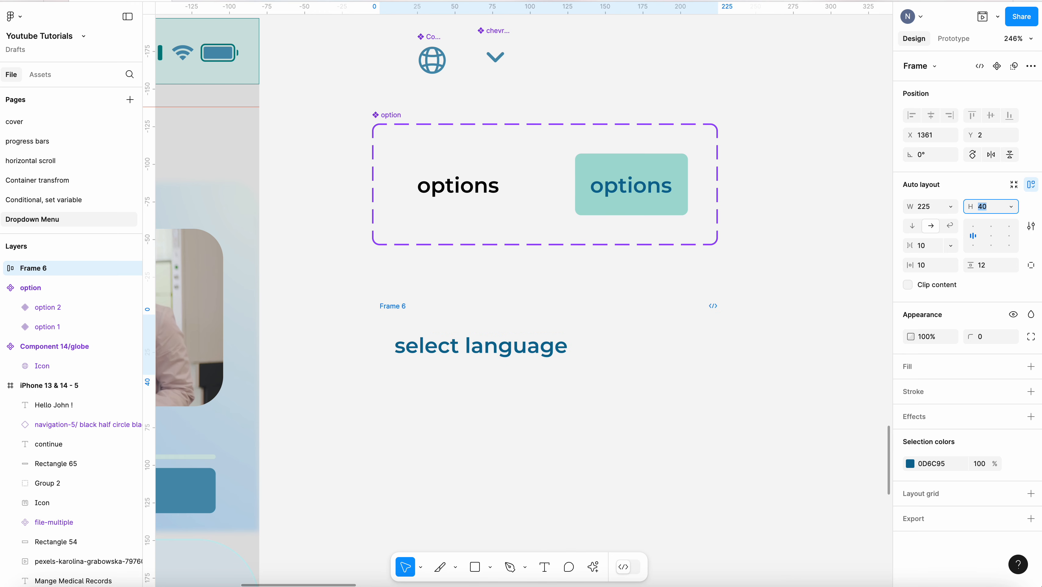
key("Down")
key("Down")
key("Down")
key("Down")
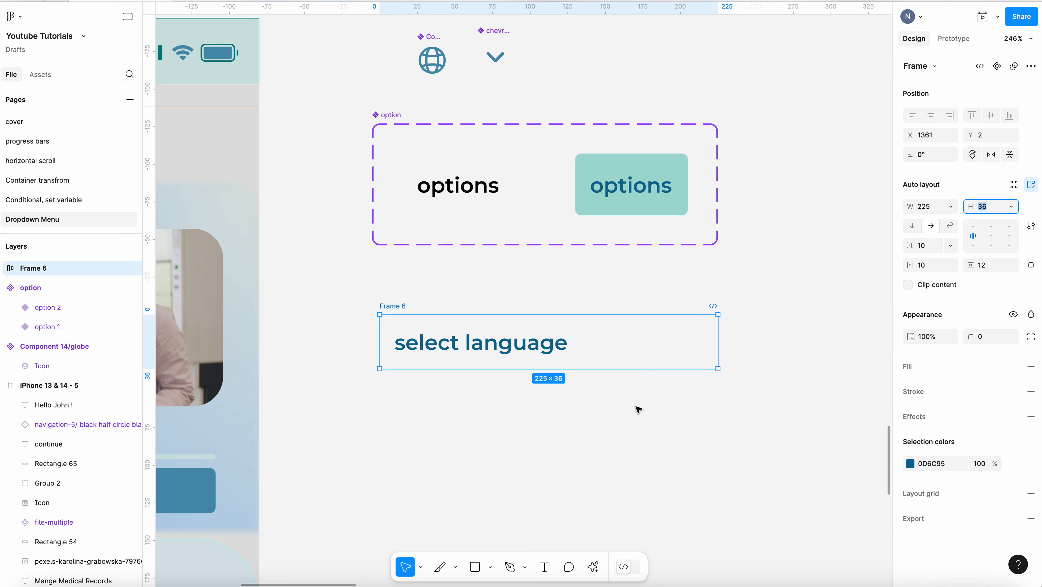
left_click(638, 410)
Add a fill of 4C91AF at 51% opacity to the frame
left_click(619, 340)
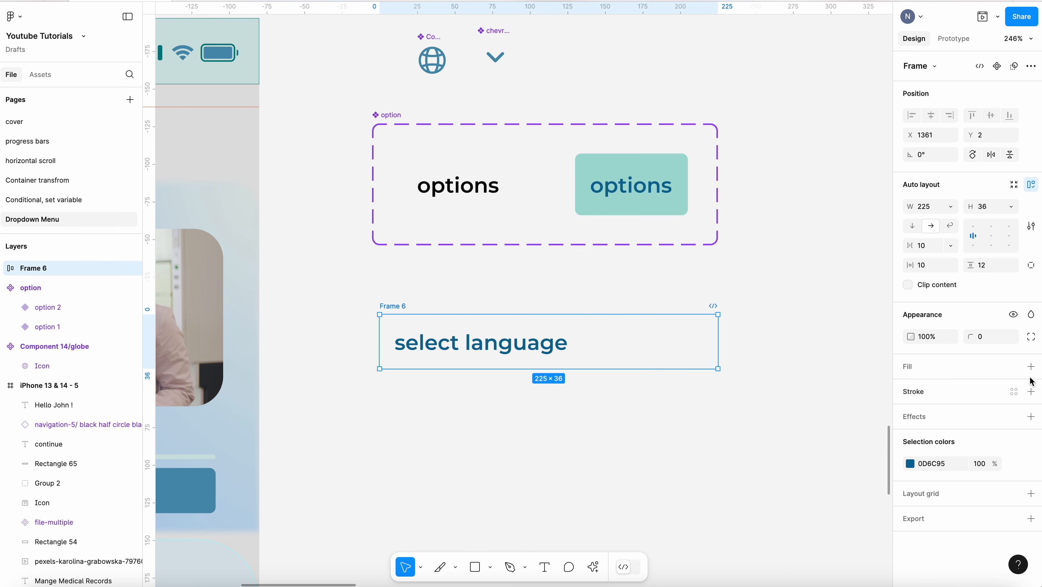
left_click(1031, 366)
left_click(910, 389)
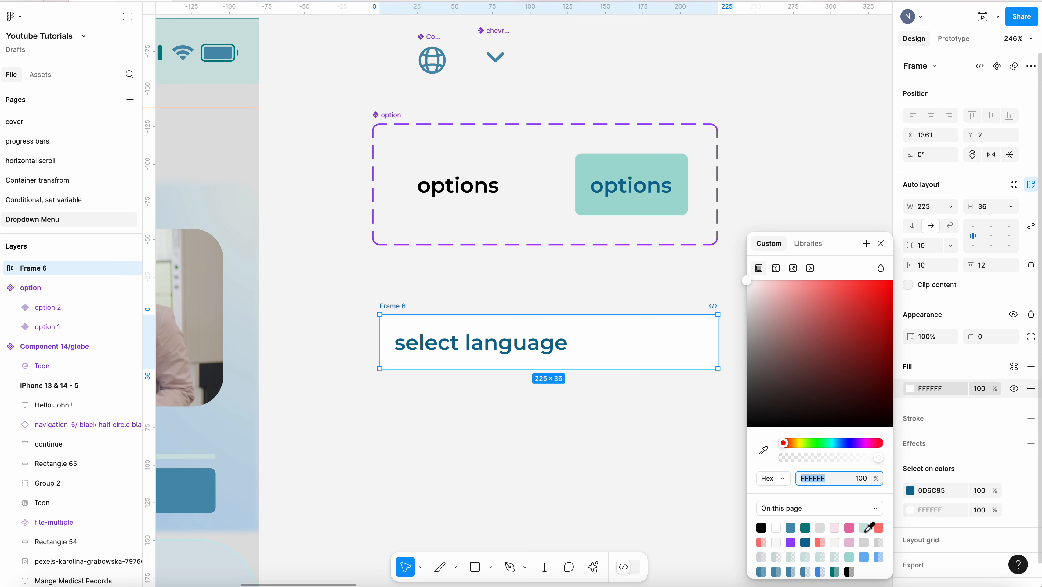
left_click(762, 570)
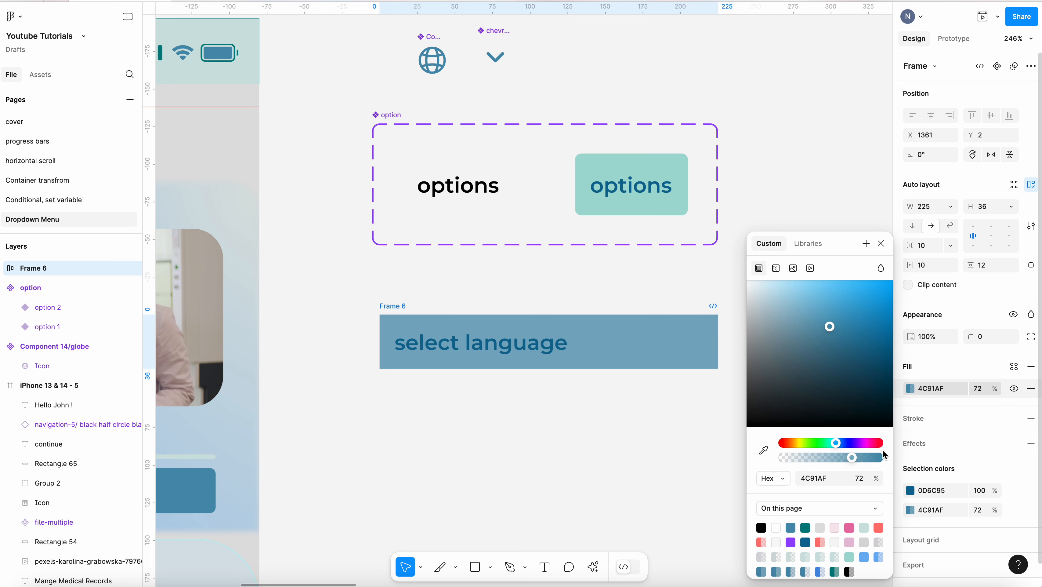
left_click_drag(857, 460, 833, 460)
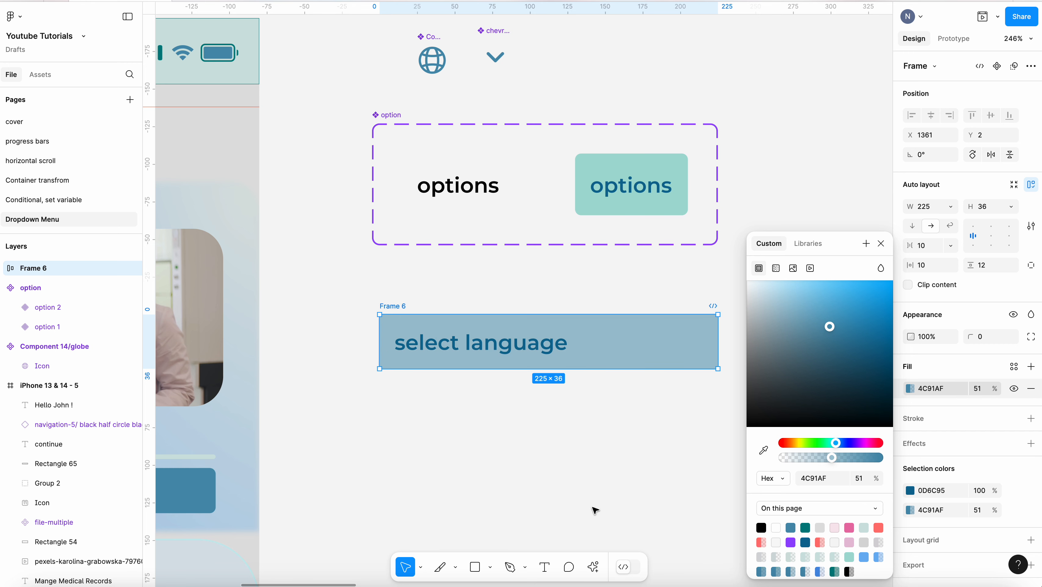
left_click(598, 506)
Try a white colour for the "select language" text, then restore it to 0D6C95
left_click(401, 309)
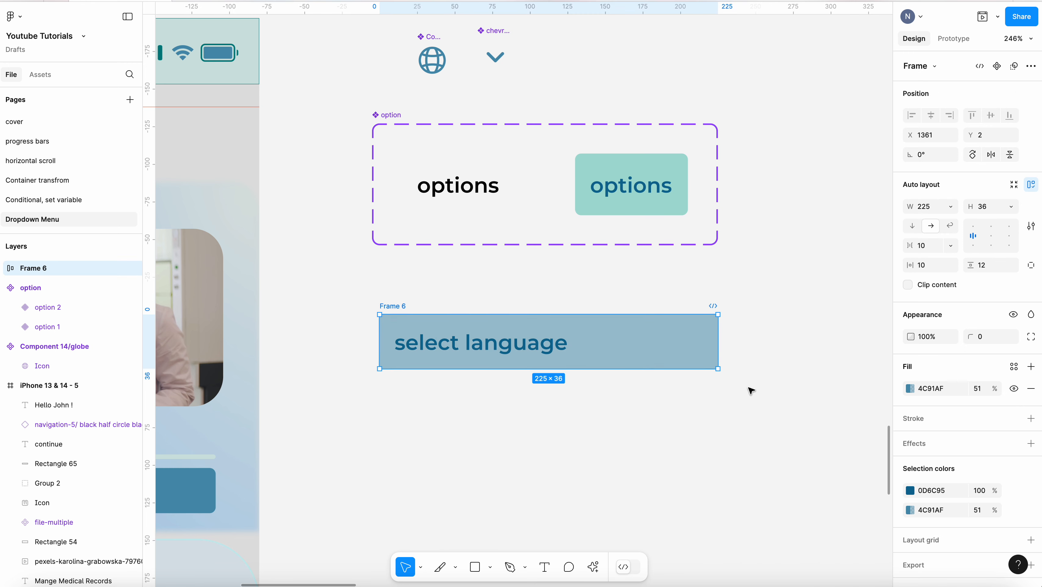
double_click(490, 344)
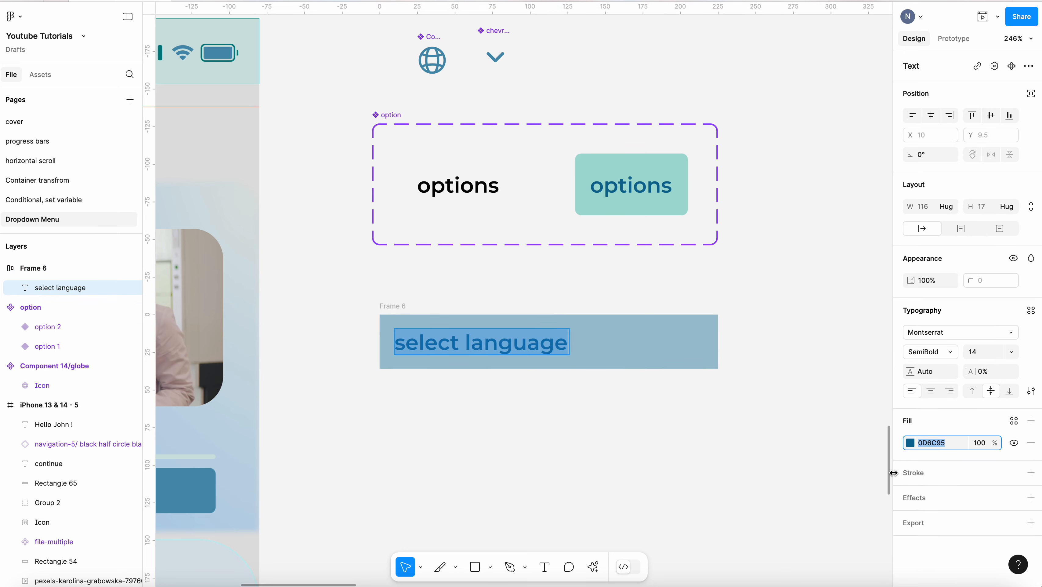
left_click(911, 444)
left_click(776, 528)
key("Escape")
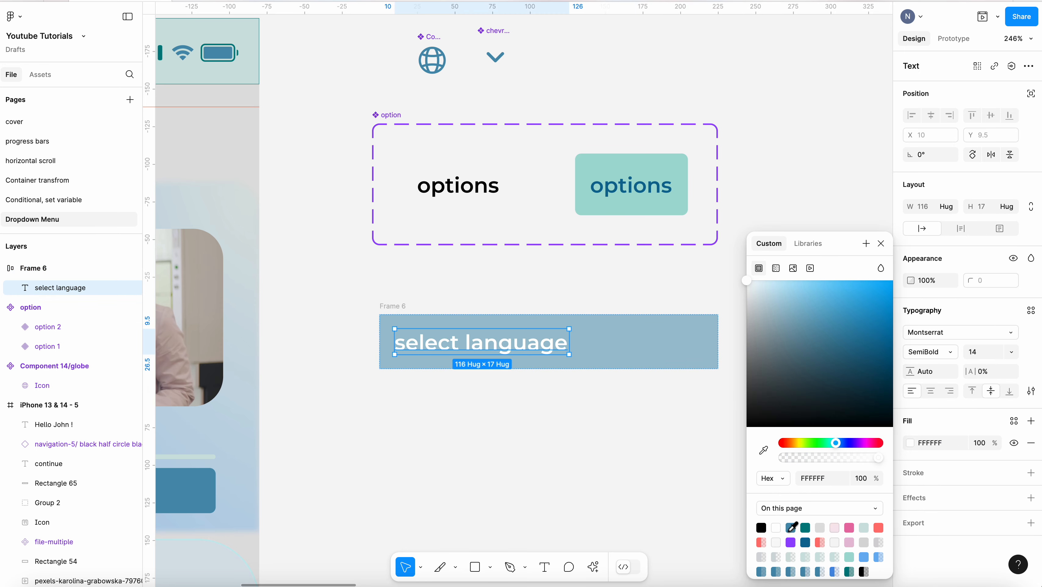
left_click(806, 542)
left_click(533, 392)
Set the frame's corner radius to 4
left_click(682, 361)
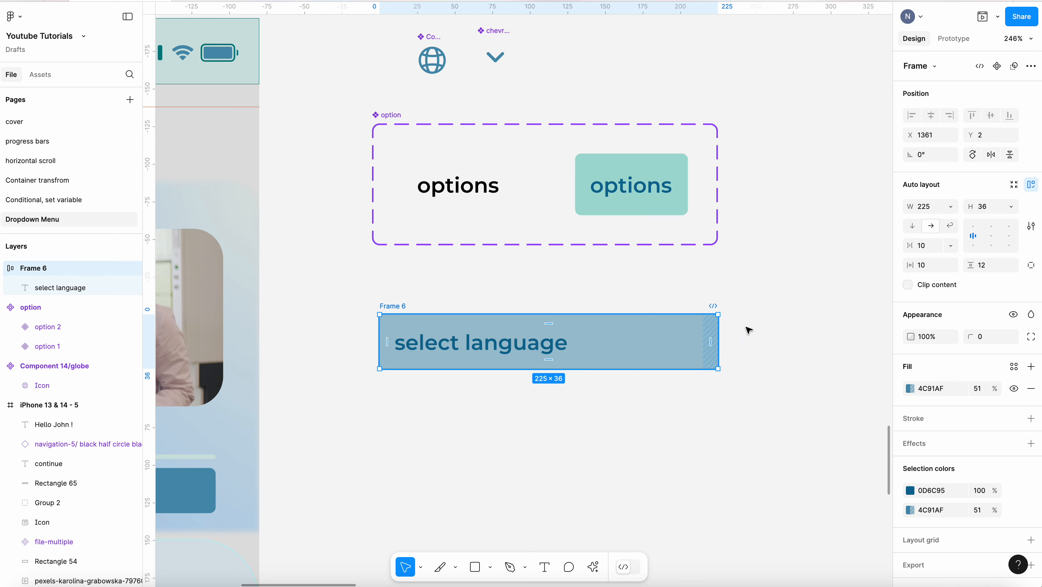
left_click(985, 345)
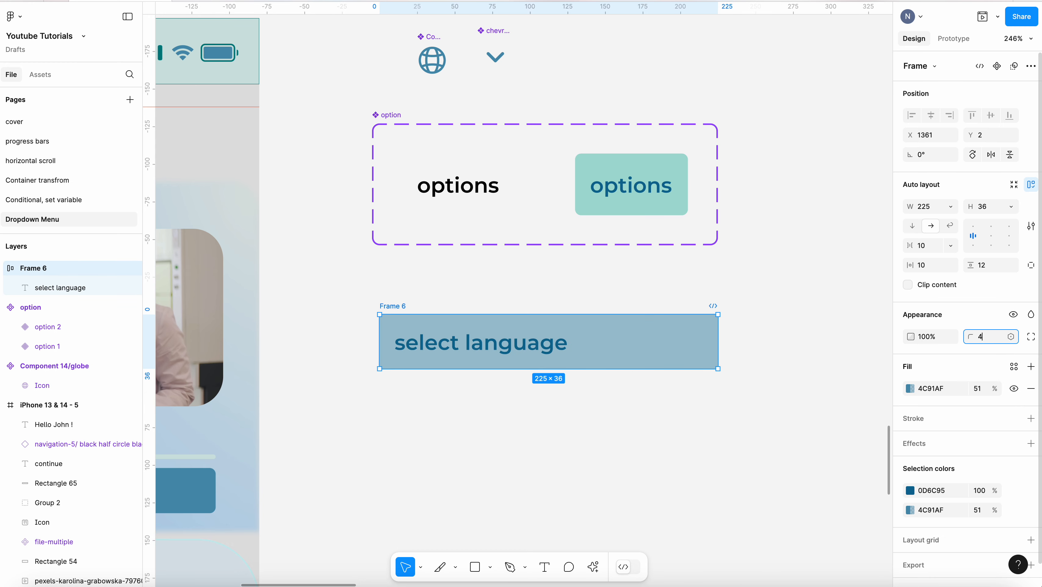
left_click(646, 418)
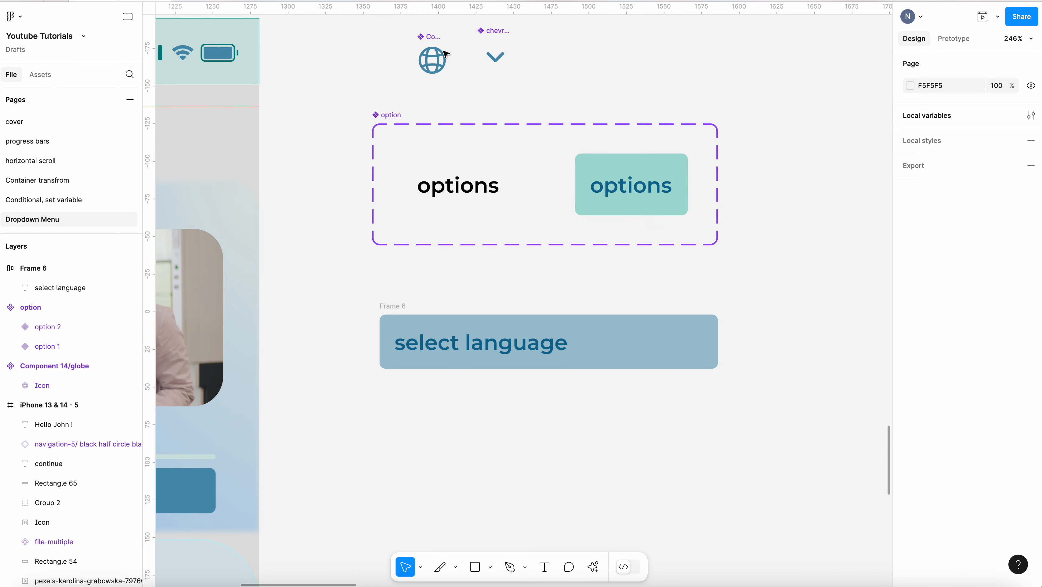
Rename the header frame to "select language"
double_click(394, 306)
type("select langyage")
key("Return")
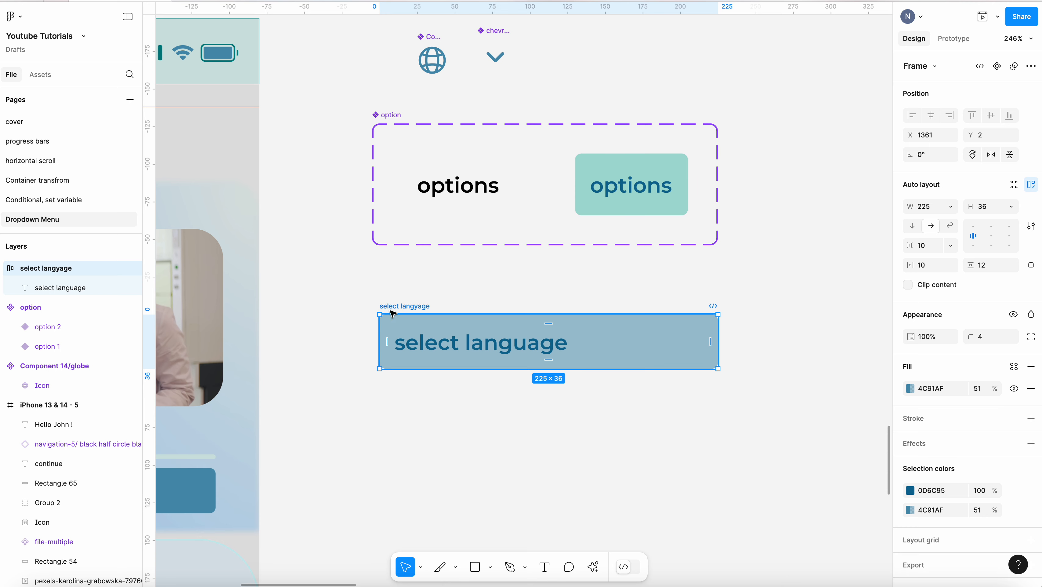
double_click(429, 306)
left_click(421, 305)
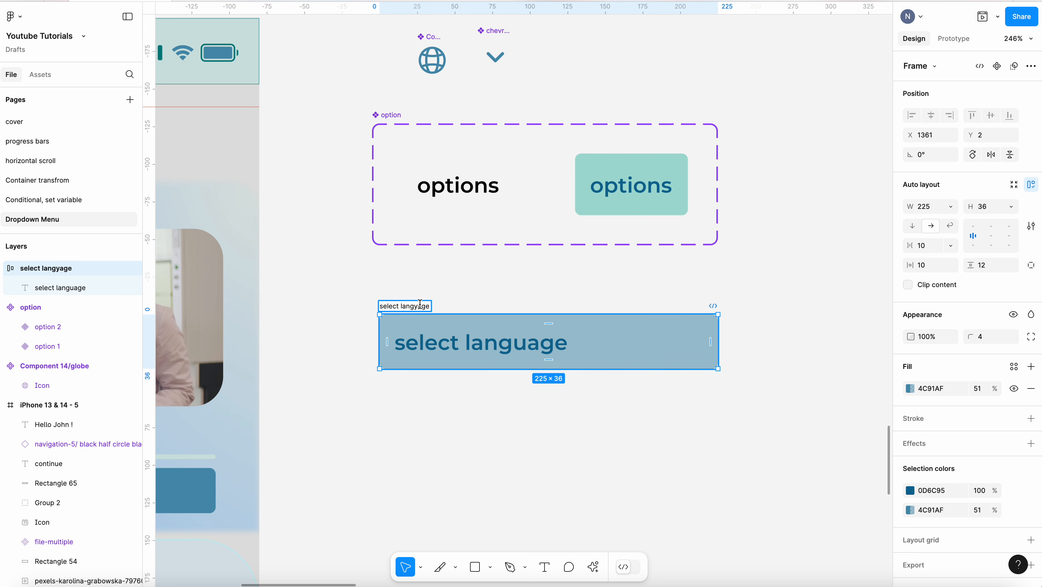
key("BackSpace")
type("u")
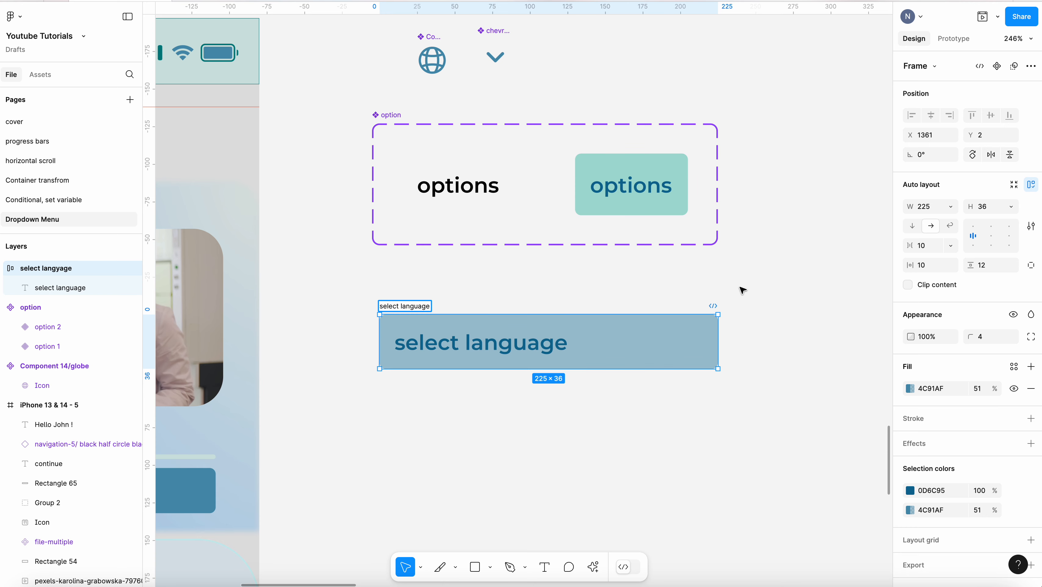
Place the globe icon inside the select language frame, before its text
left_click(743, 291)
left_click(434, 46)
left_click_drag(435, 43, 403, 341)
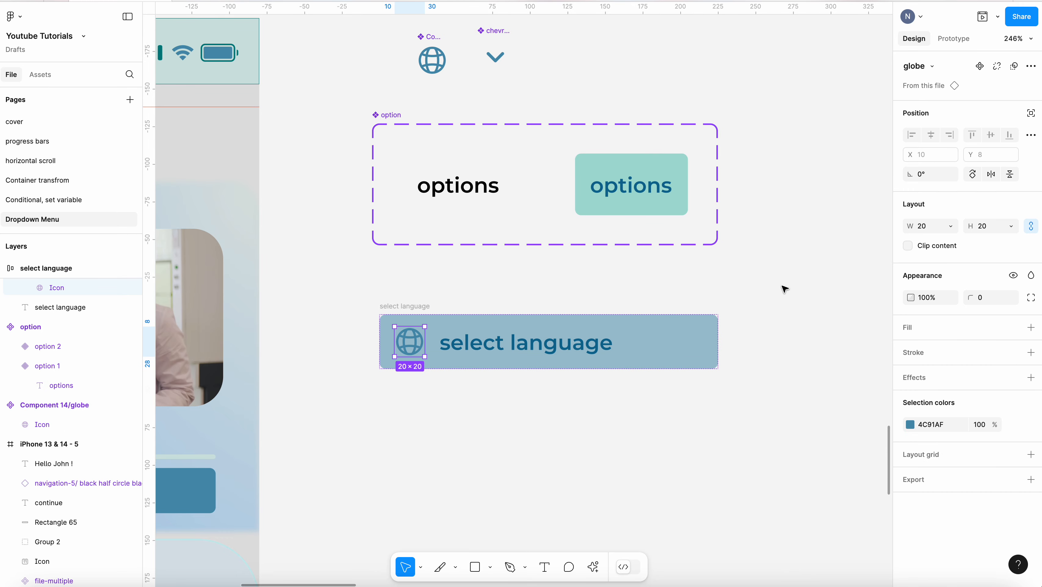
Add the chevron-down icon to the header frame, set it to absolute position and move it to the right end
left_click(495, 57)
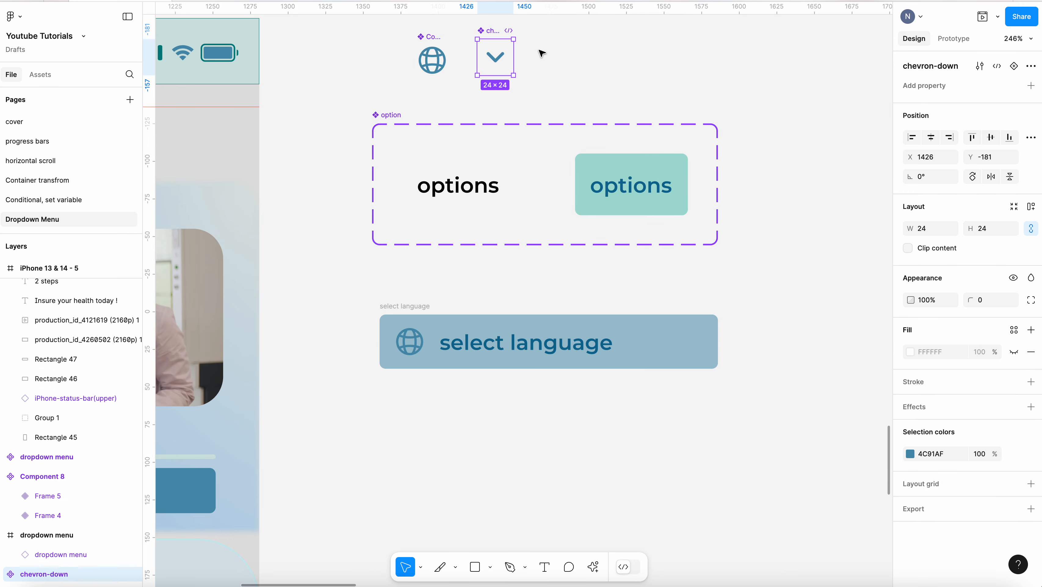
left_click_drag(497, 58, 694, 334)
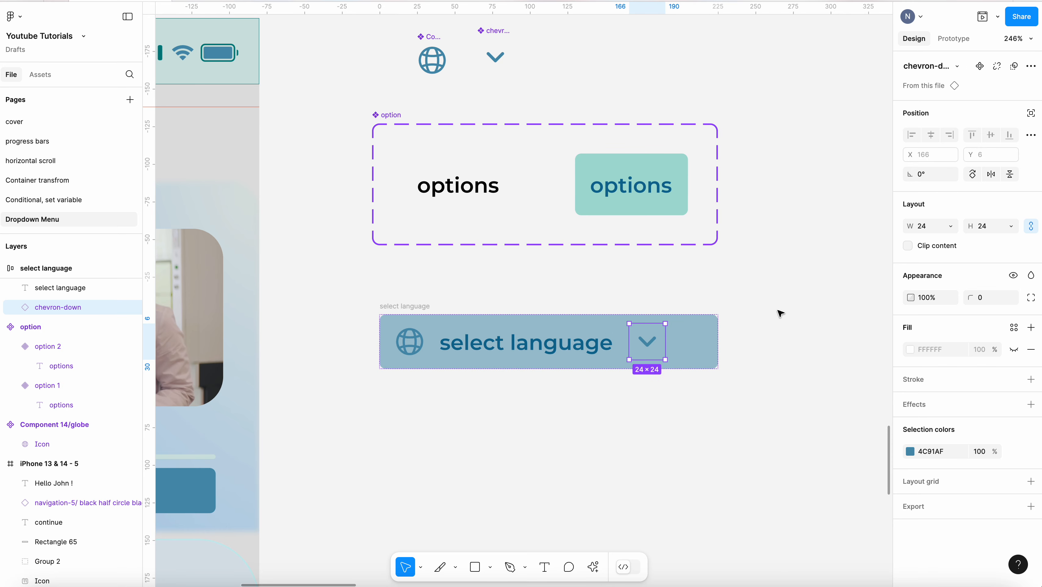
left_click(1031, 114)
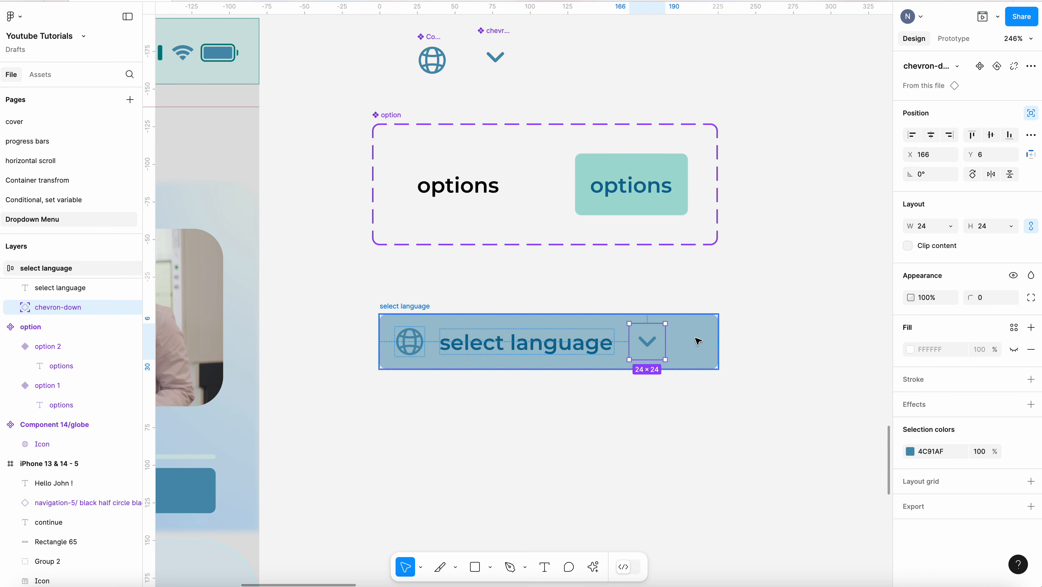
left_click_drag(647, 342, 686, 345)
left_click(734, 342)
double_click(691, 341)
left_click(561, 252)
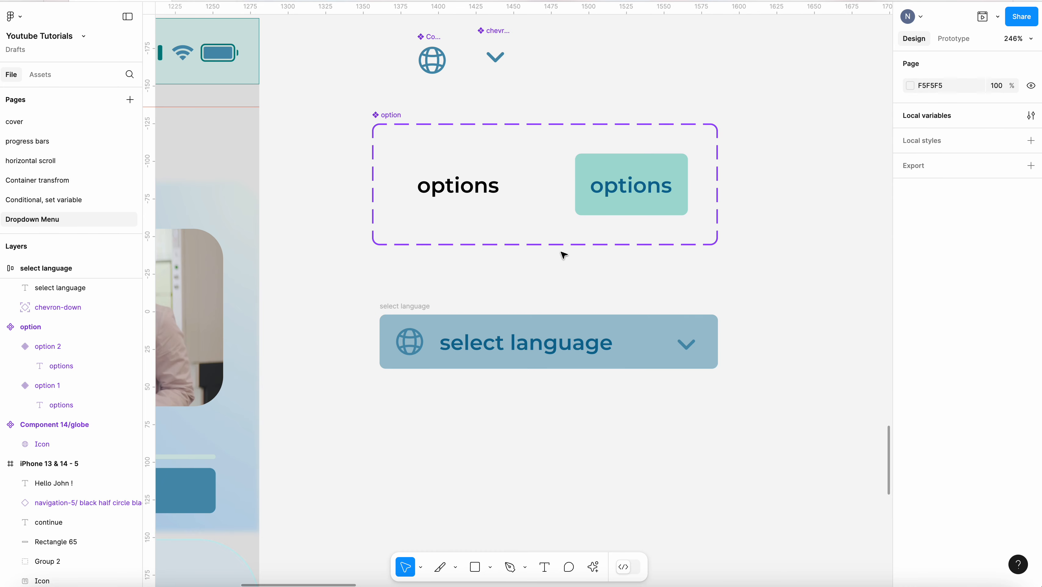
Place an instance of the option component below the header and stretch it to the header's 225 width
left_click(482, 168)
left_click_drag(482, 167, 459, 395)
left_click_drag(462, 395, 718, 410)
left_click(554, 422)
left_click(492, 409)
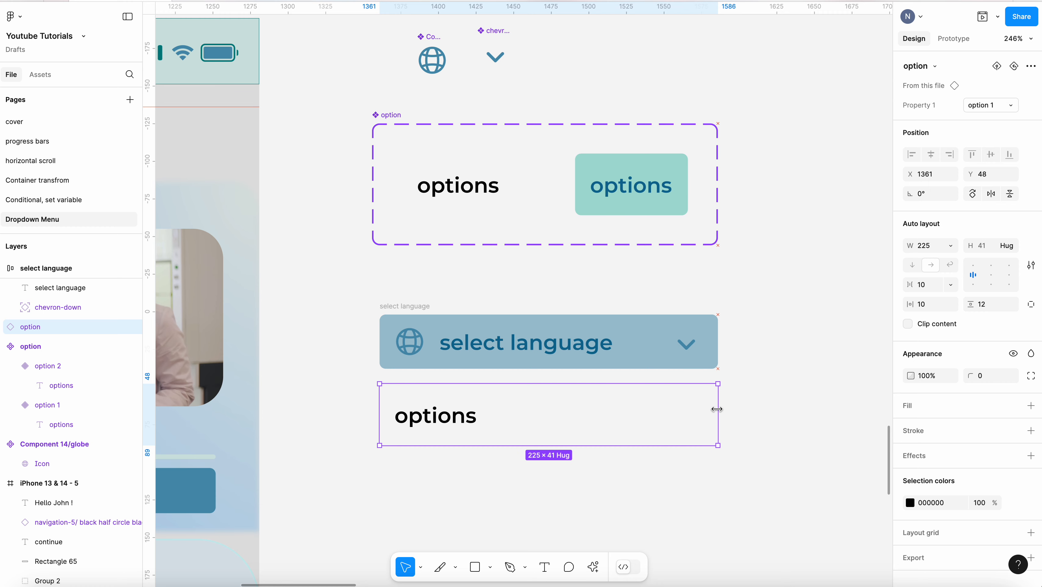
Duplicate the option instance twice so three options stack below the header
scroll(756, 352, "down", 3)
left_click(756, 350)
left_click(648, 365)
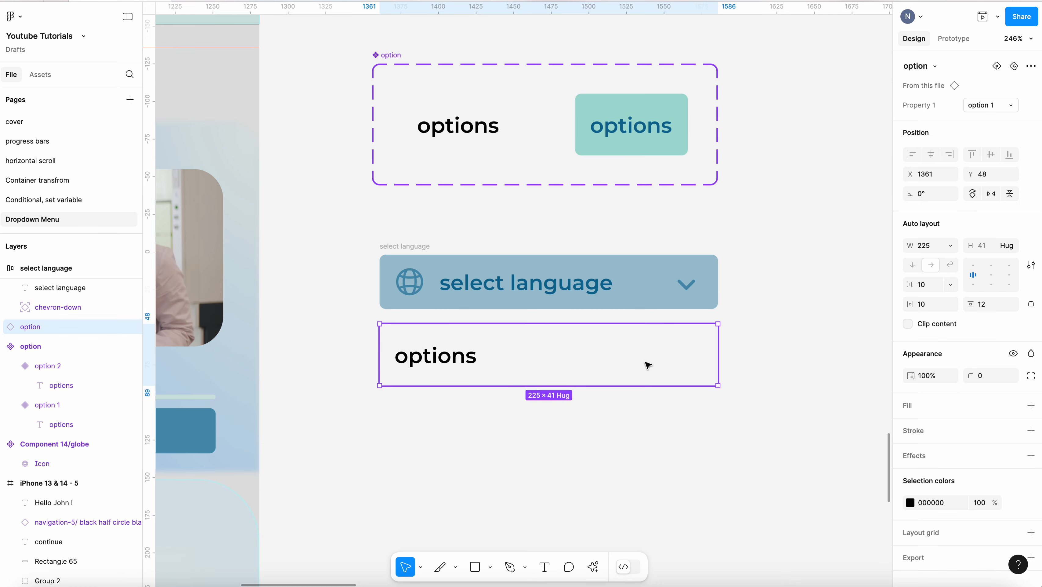
left_click_drag(647, 356, 650, 419)
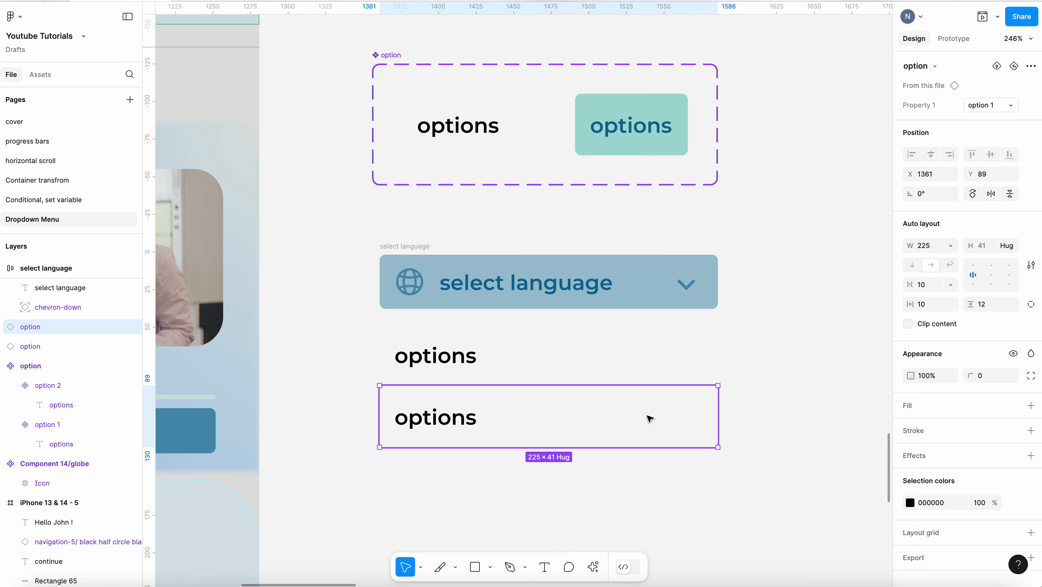
key("ctrl+d")
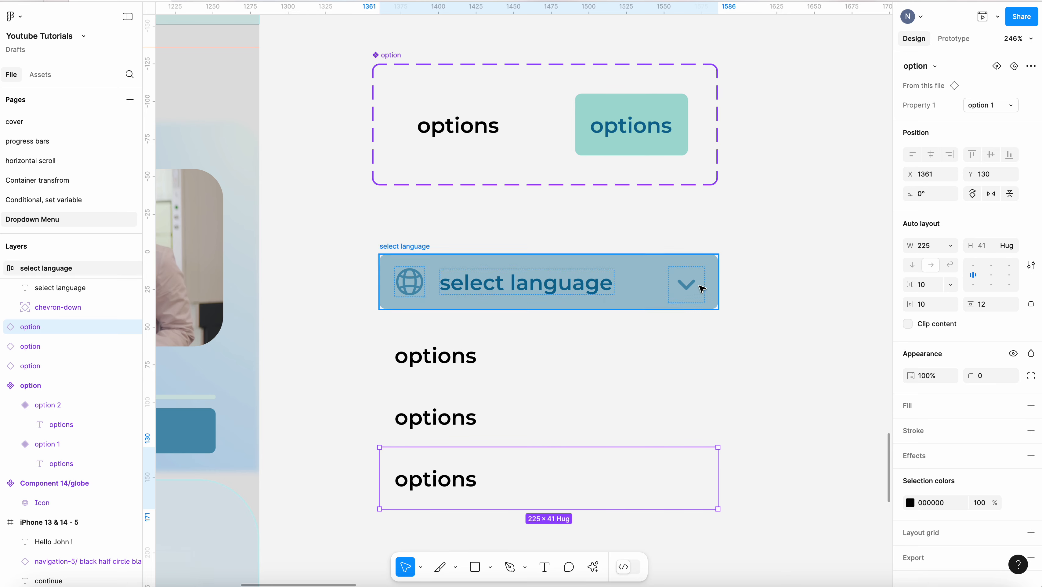
Select the three option instances and wrap them in a frame
scroll(716, 356, "down", 1)
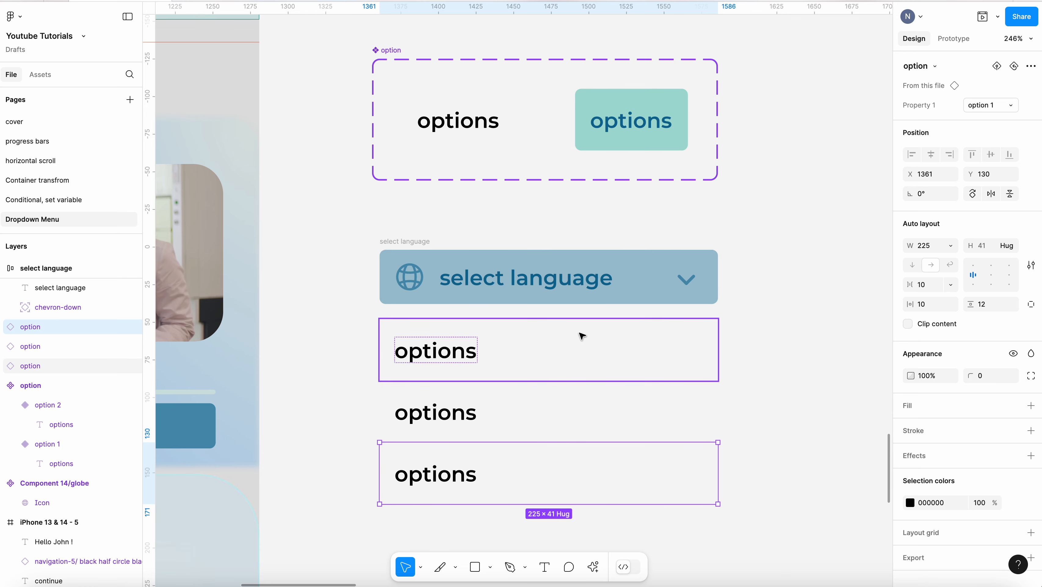
left_click(365, 381)
left_click_drag(332, 320, 749, 475)
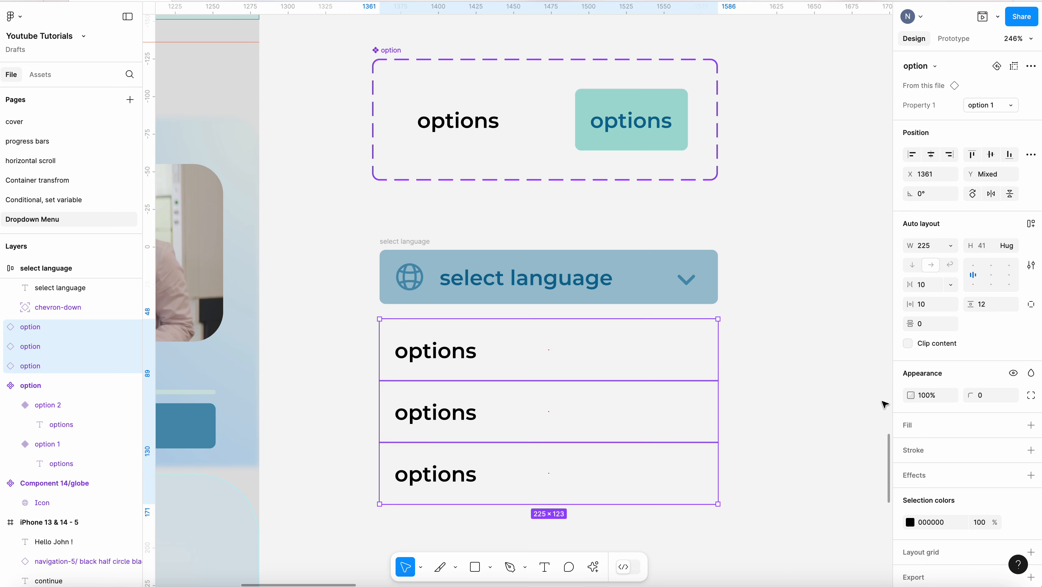
right_click(693, 415)
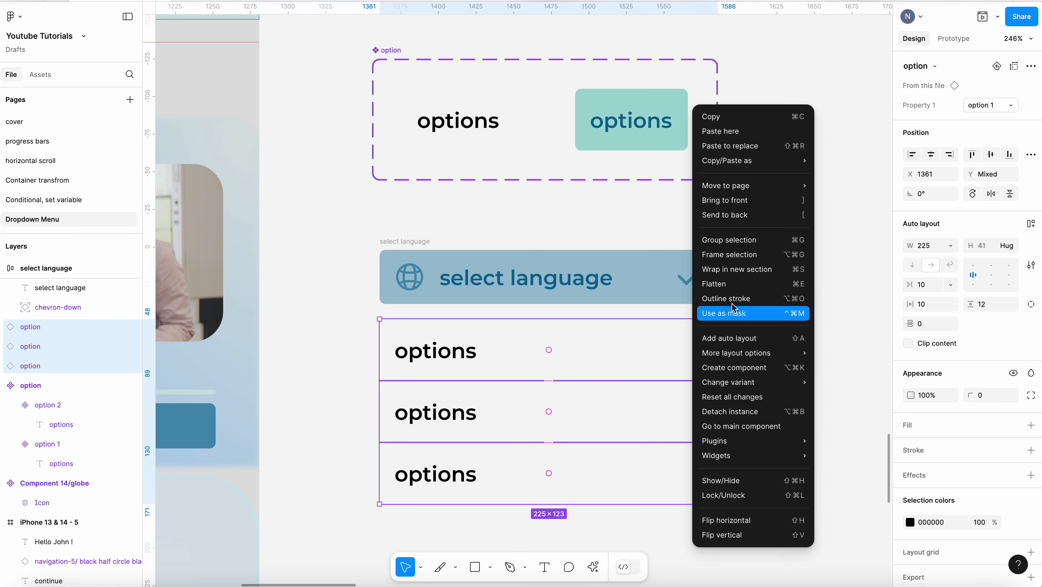
left_click(735, 260)
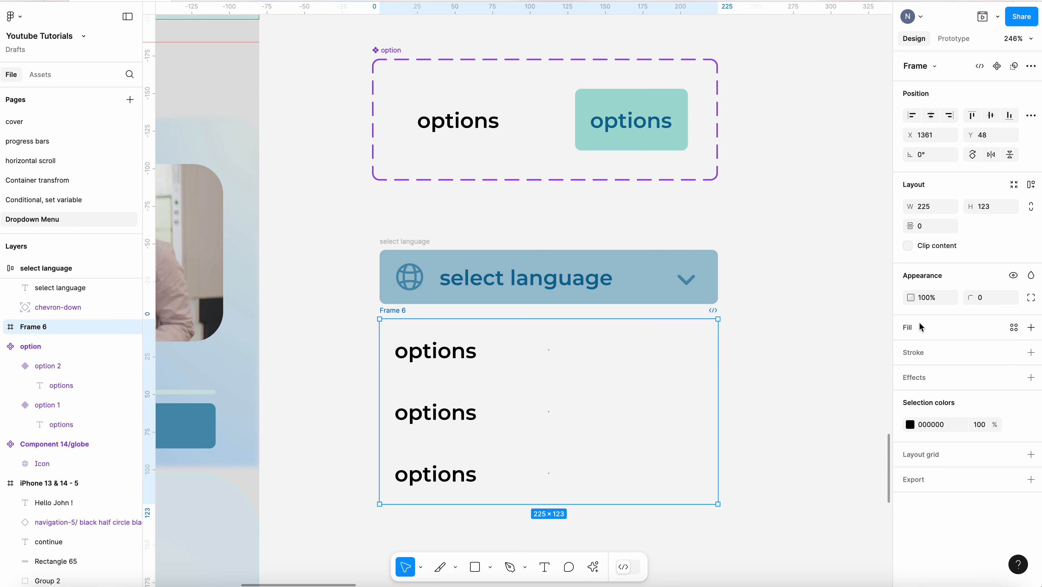
Add a fill to the options frame, sampling the header colour 9FC2D1 with the eyedropper
left_click(1031, 328)
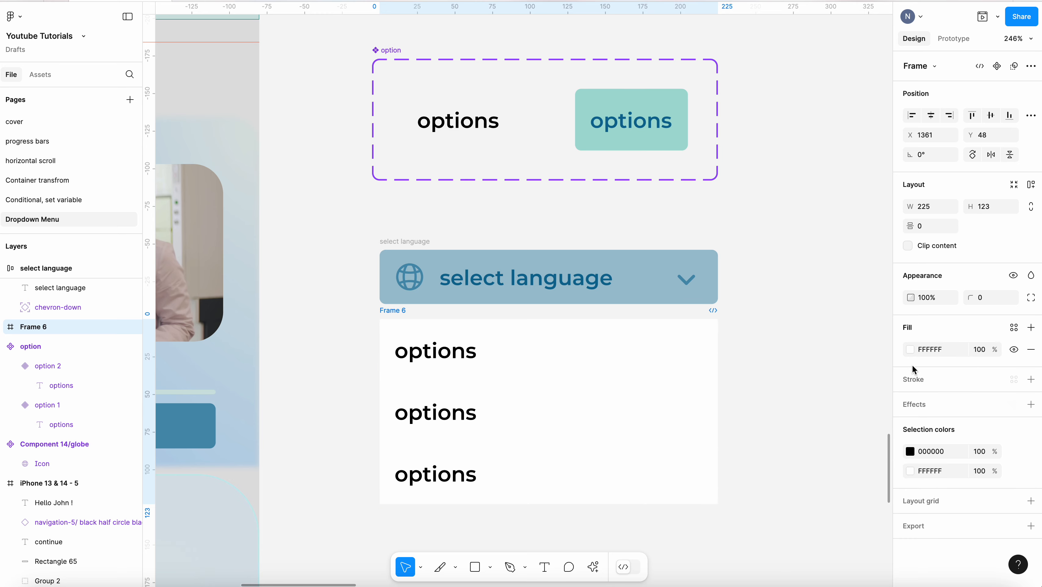
left_click(910, 349)
left_click(764, 450)
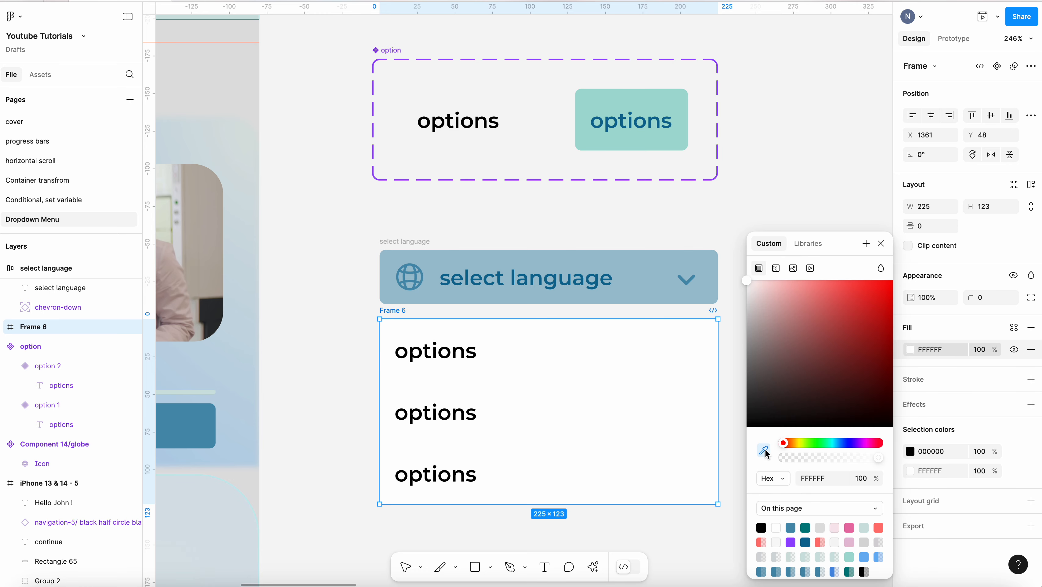
left_click(642, 280)
left_click(751, 189)
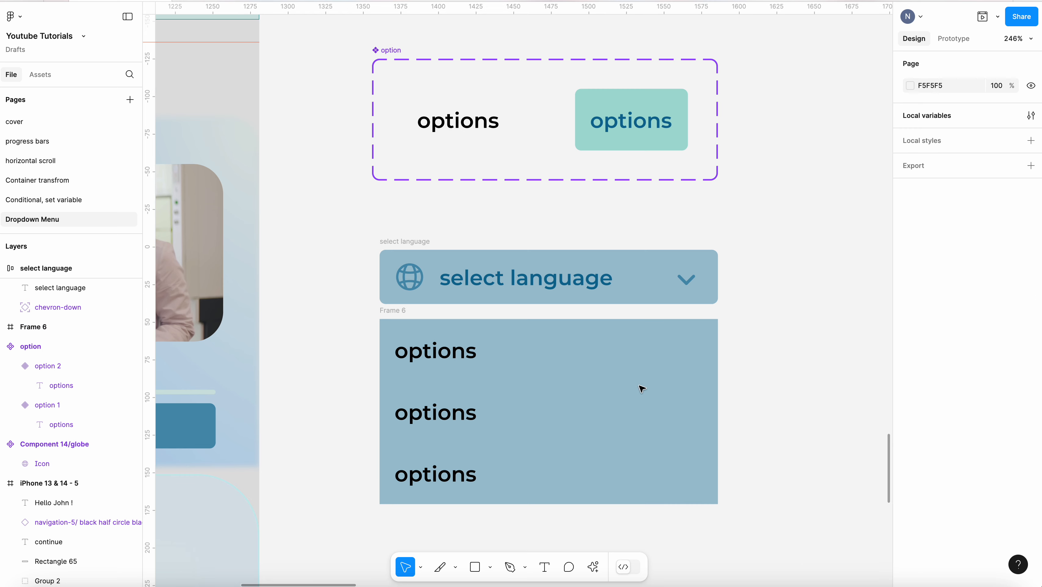
Change the text colour of all three option instances to the 0D6C95 swatch
left_click(475, 340)
left_click(470, 417, "shift")
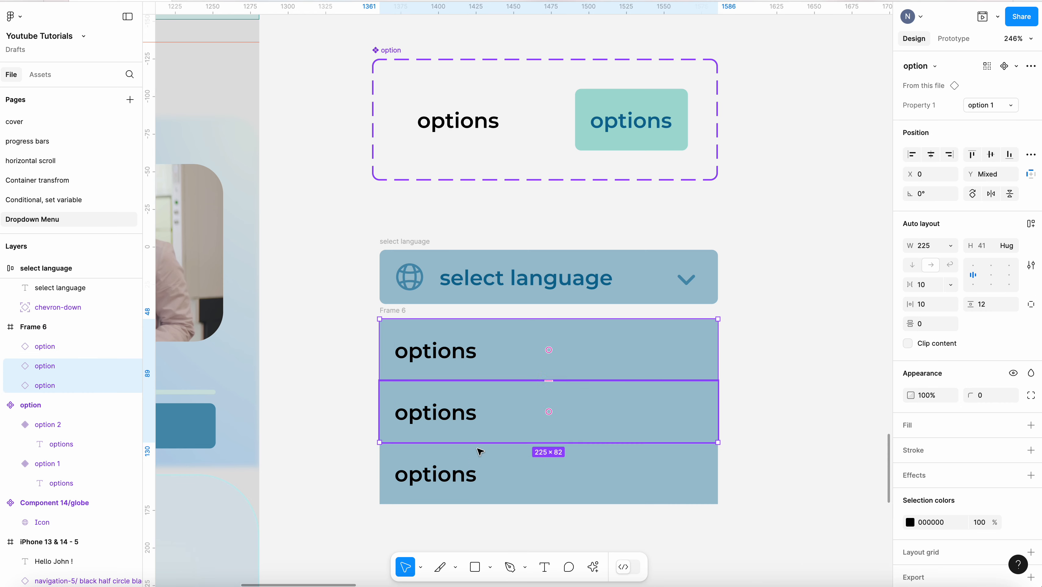
left_click(496, 459, "shift")
left_click(910, 522)
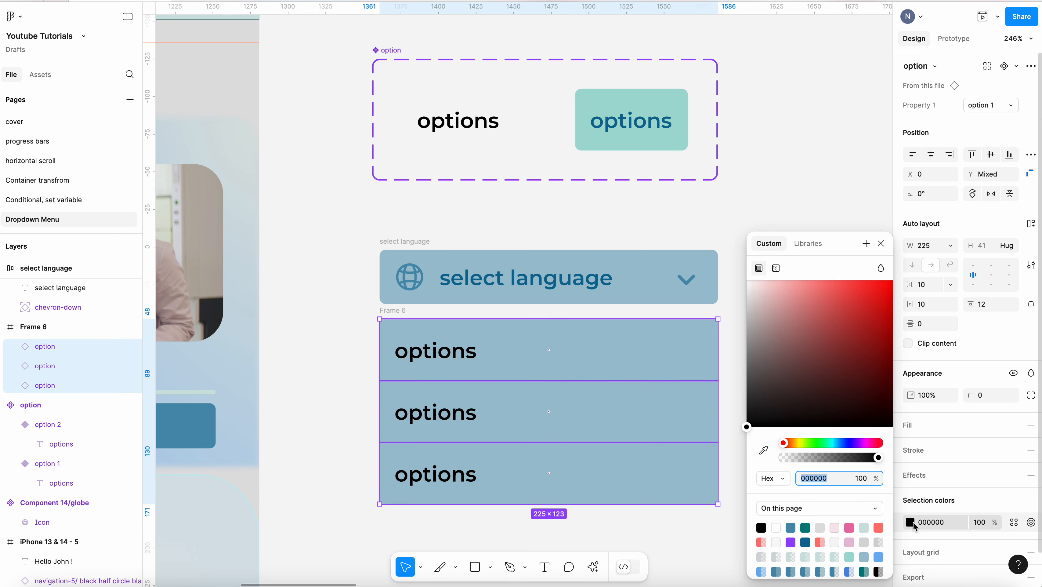
left_click(808, 542)
left_click(791, 208)
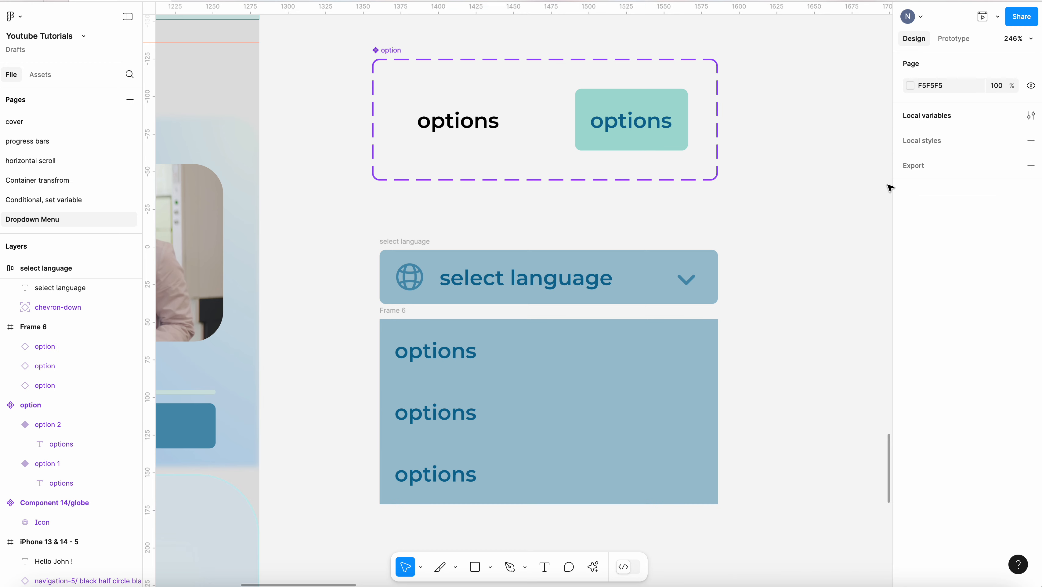
Set the options frame's corner radius to 4
left_click(692, 407)
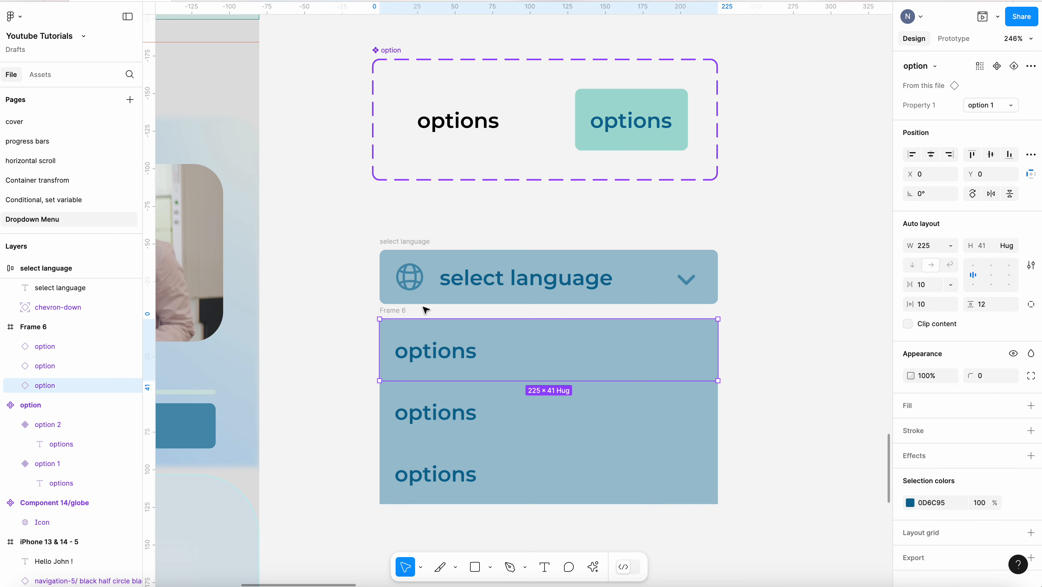
left_click(399, 311)
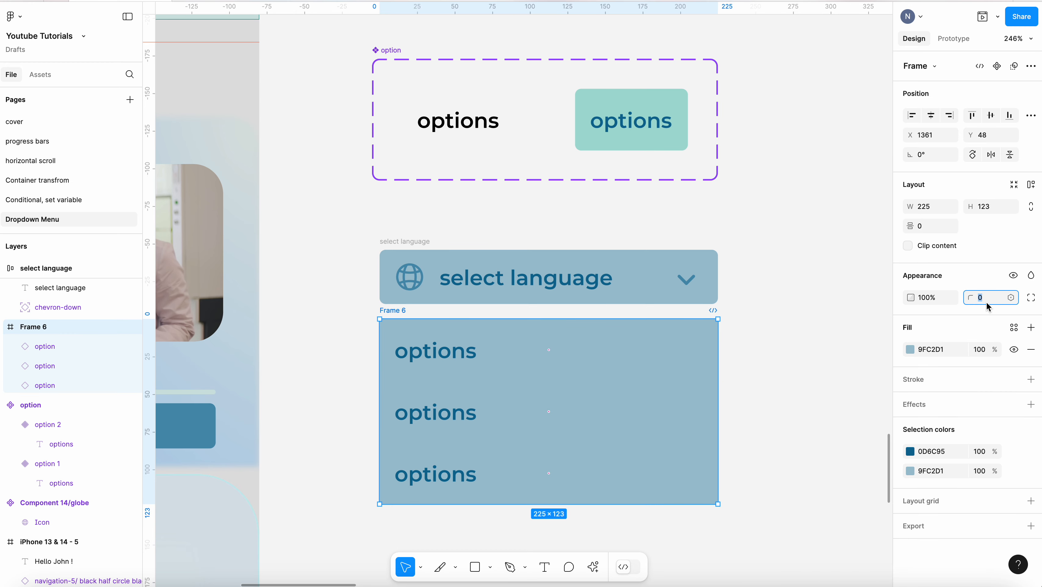
type("4")
key("Return")
left_click(784, 295)
Wrap the header and options frame together in a new frame named dropdown
left_click_drag(326, 210, 782, 519)
right_click(635, 383)
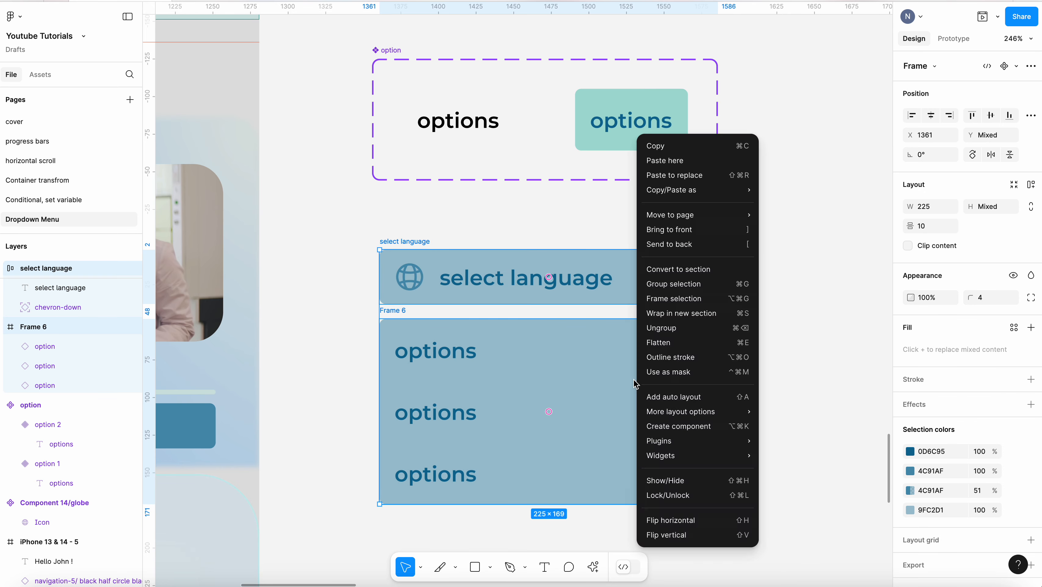
left_click(687, 299)
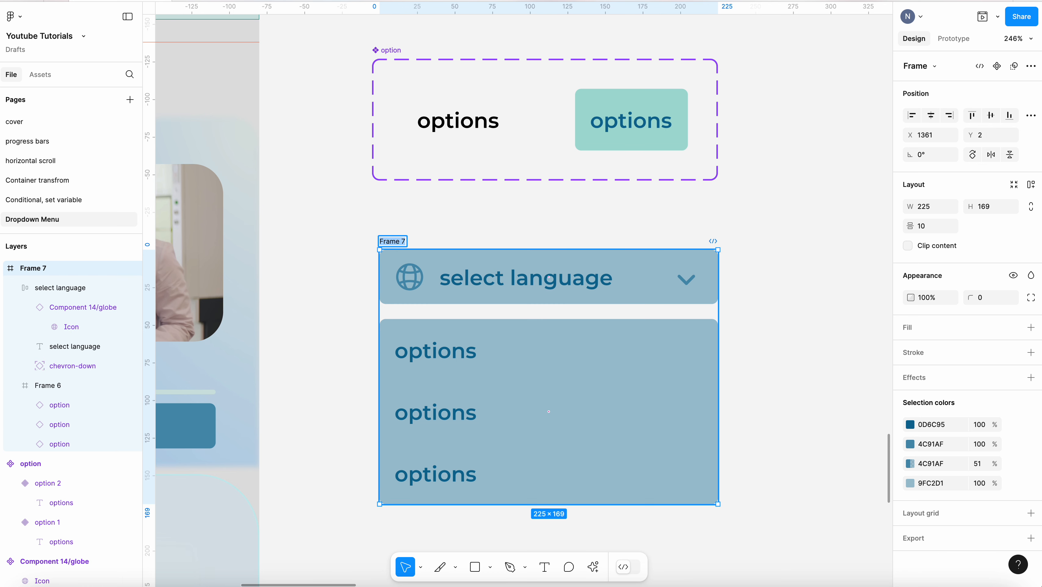
type("dropdow")
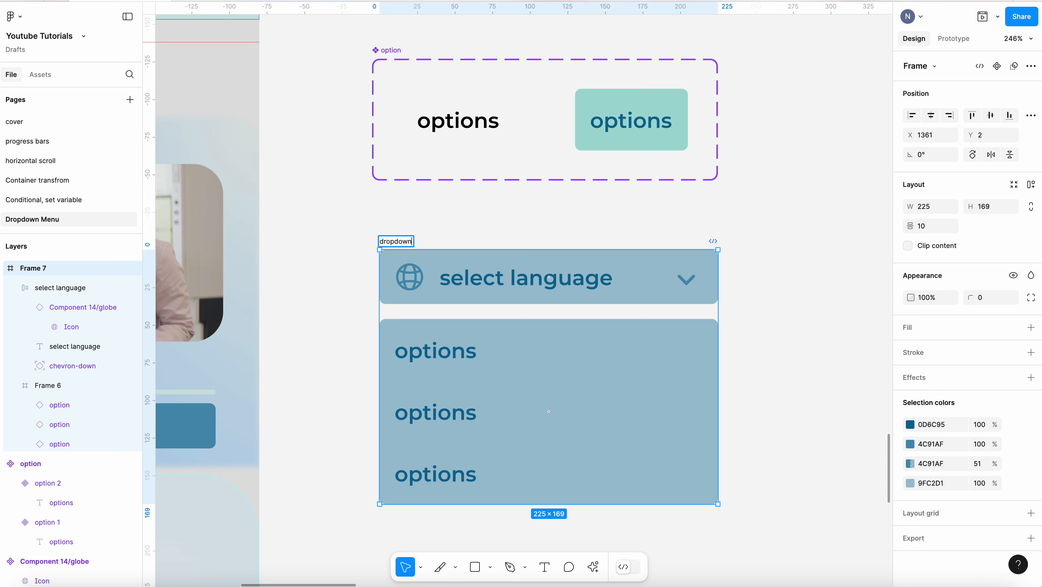
type("n")
left_click(746, 225)
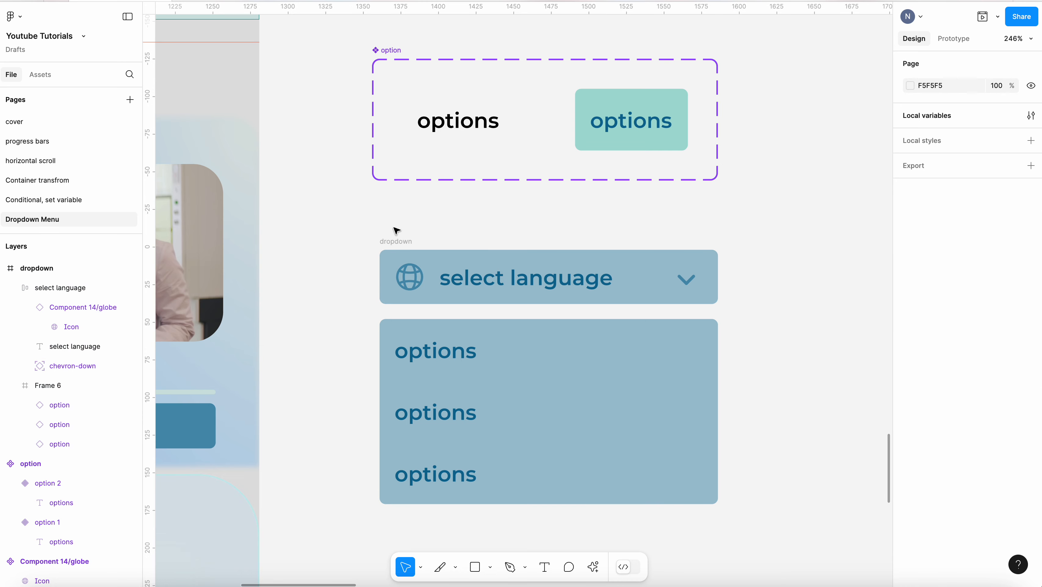
Bring the select language header to the front within the dropdown frame
left_click(395, 241)
left_click(656, 265)
right_click(655, 265)
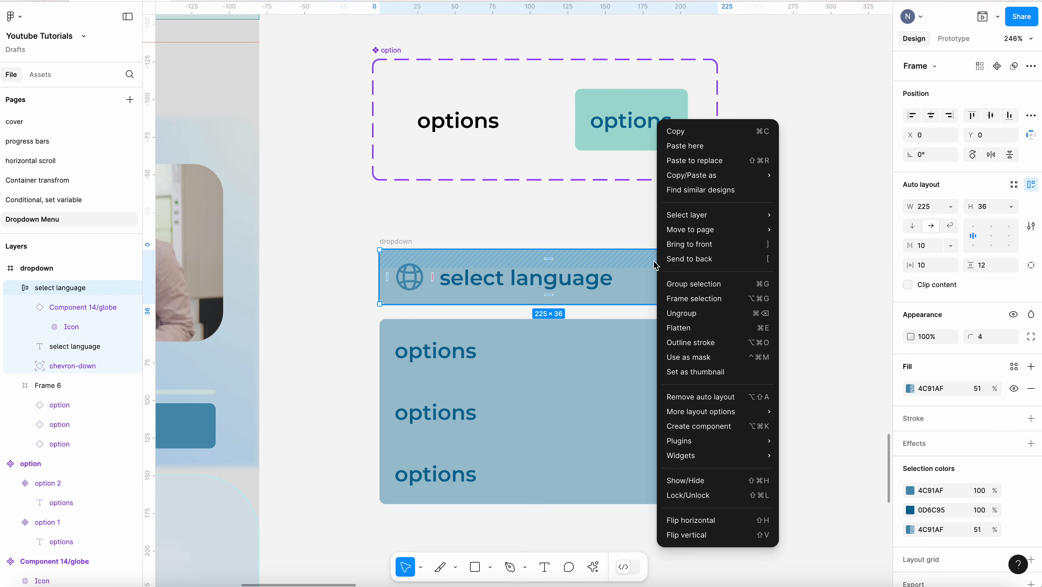
left_click(701, 245)
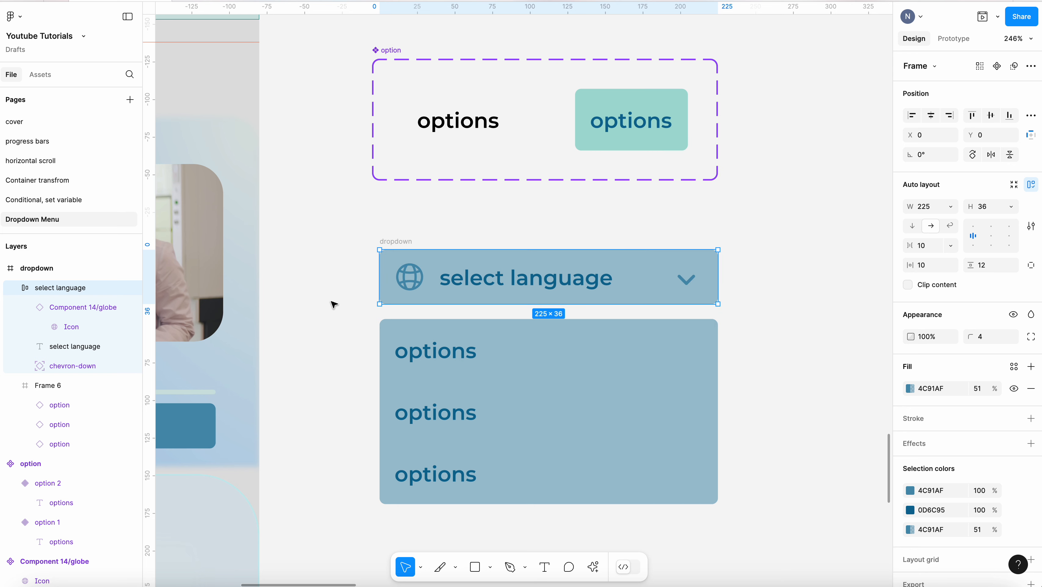
left_click(346, 301)
Set the dropdown frame's item spacing to 4 and enable clip content
left_click(390, 242)
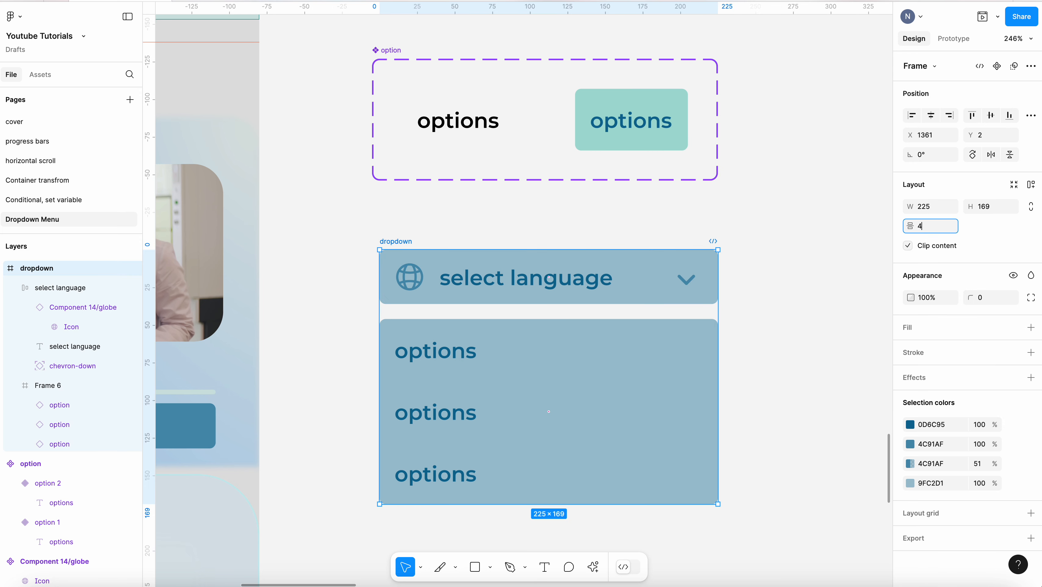
key("Return")
left_click(272, 239)
scroll(266, 238, "down", 5)
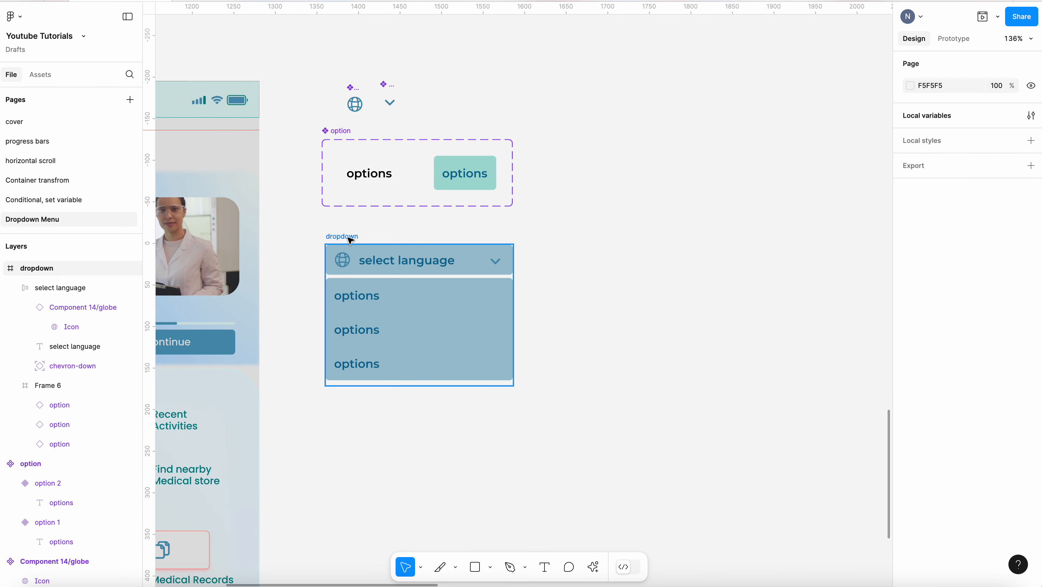
Duplicate the dropdown frame and rename the copy's three options to English, German and Italian
left_click(350, 240)
key("ctrl+d")
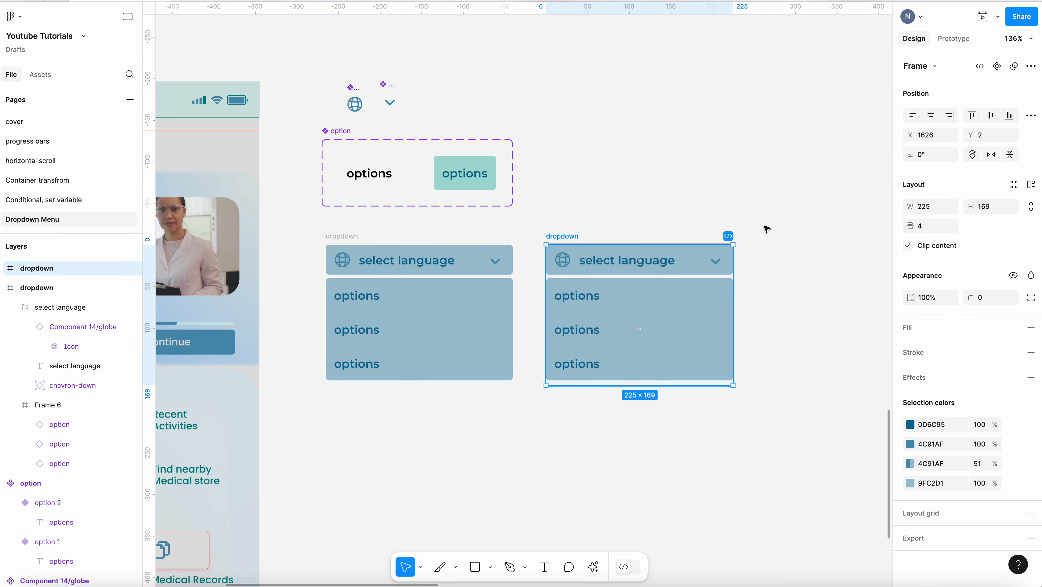
scroll(764, 229, "up", 3)
left_click(515, 336)
double_click(509, 329)
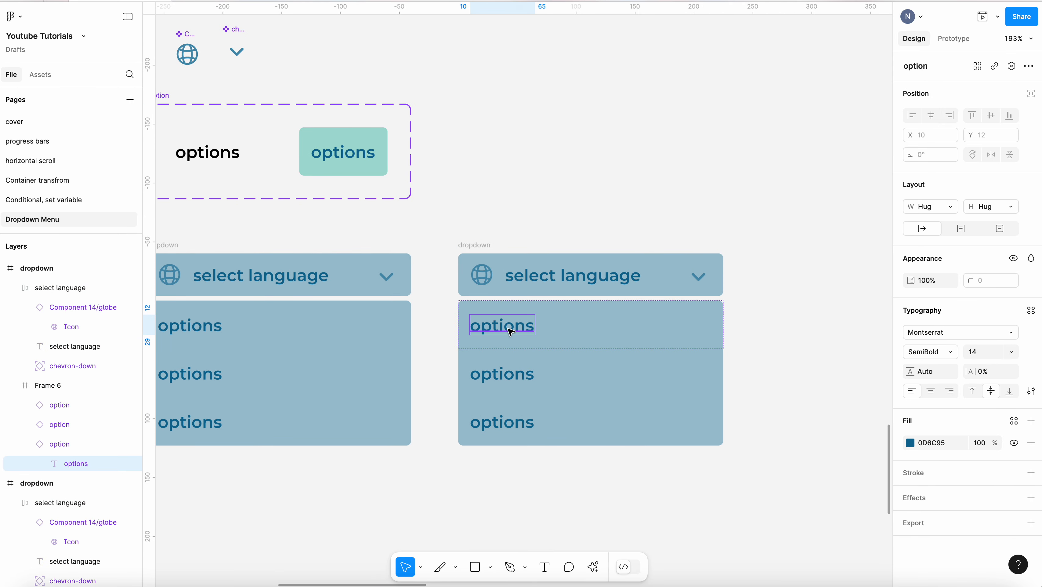
double_click(508, 328)
type("RE")
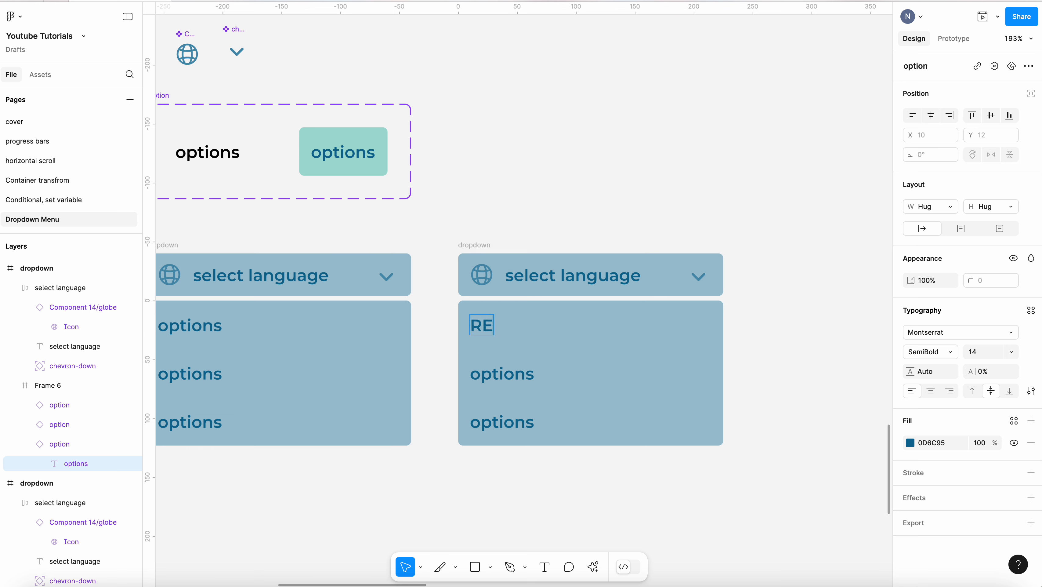
type("nEnglish")
double_click(519, 376)
type("German")
double_click(508, 424)
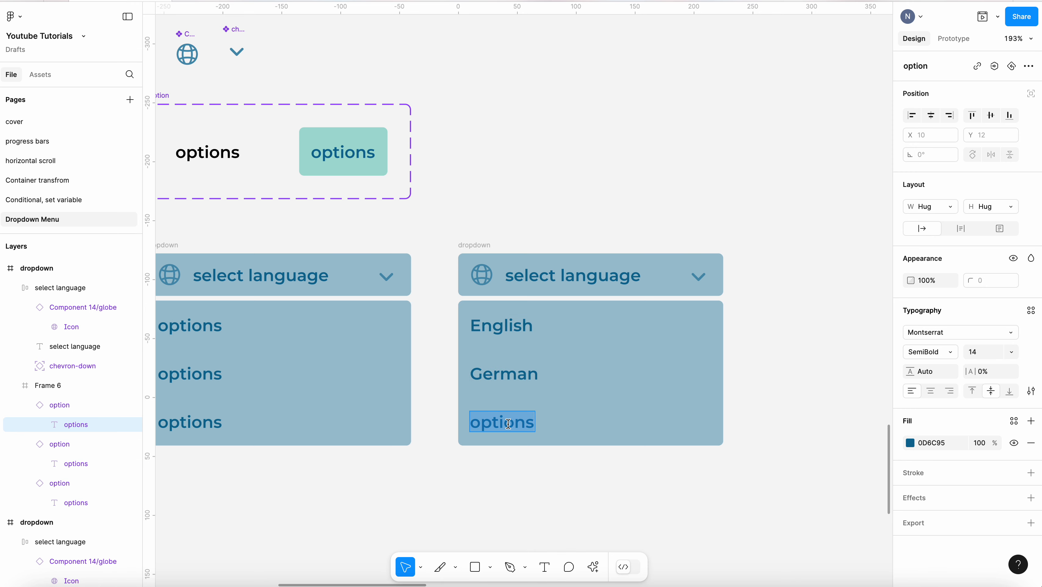
type("Italian")
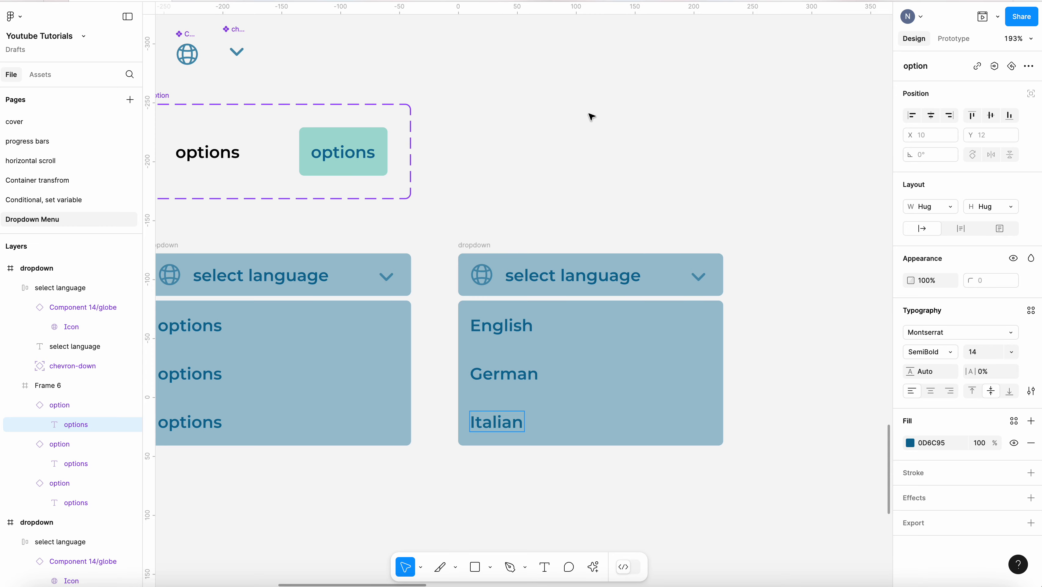
left_click(647, 161)
Select both dropdown frames and combine them as variants into a dropdown component set
scroll(620, 183, "down", 5)
left_click(619, 184)
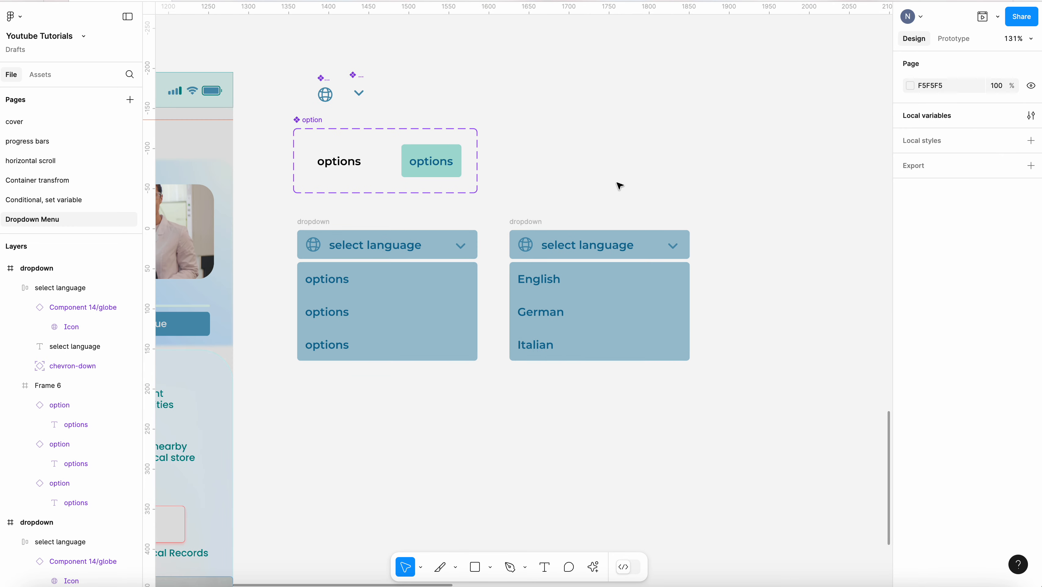
left_click_drag(262, 209, 748, 405)
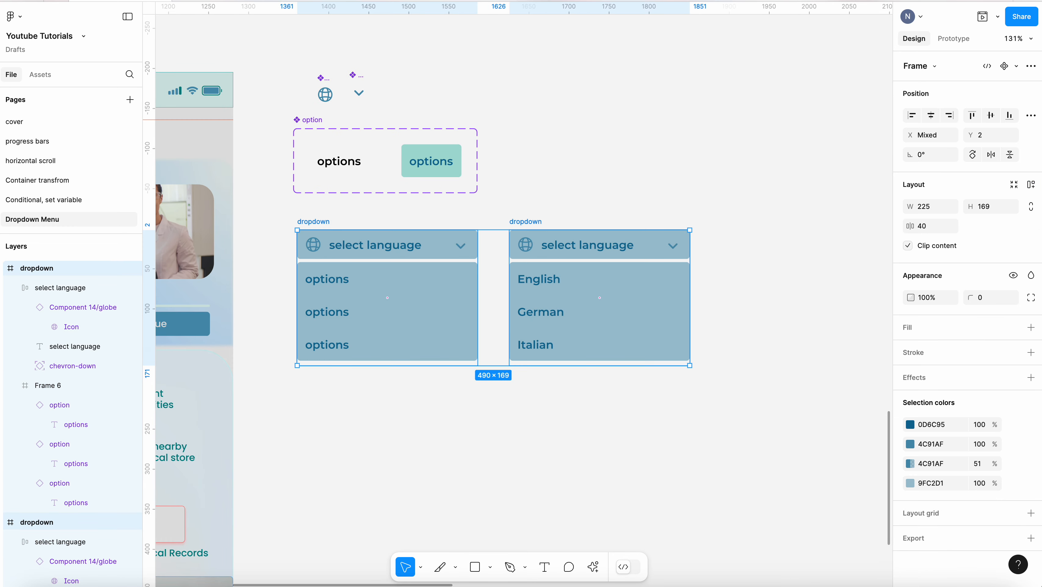
left_click(1031, 66)
left_click(970, 139)
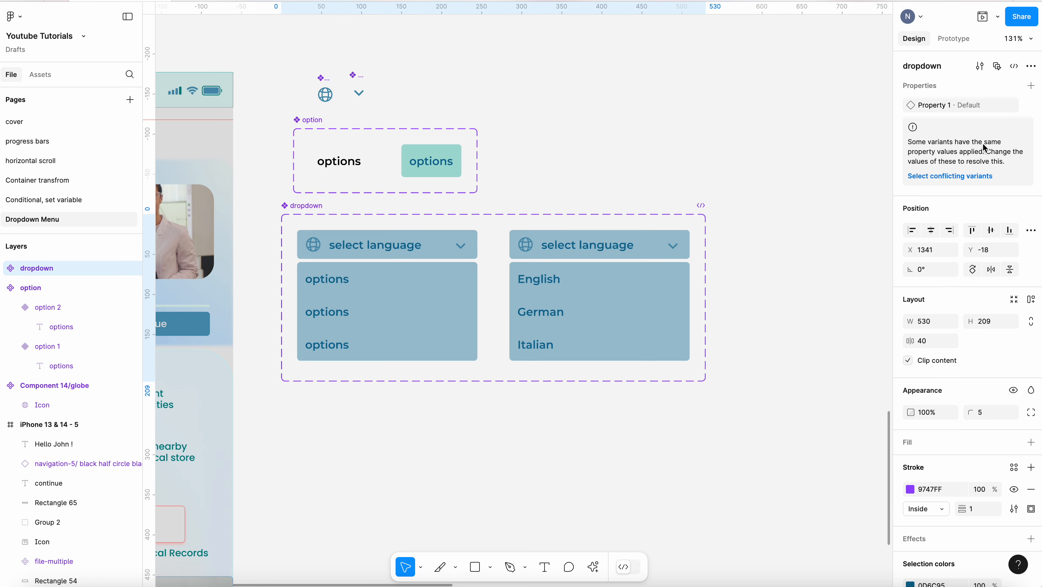
left_click(773, 181)
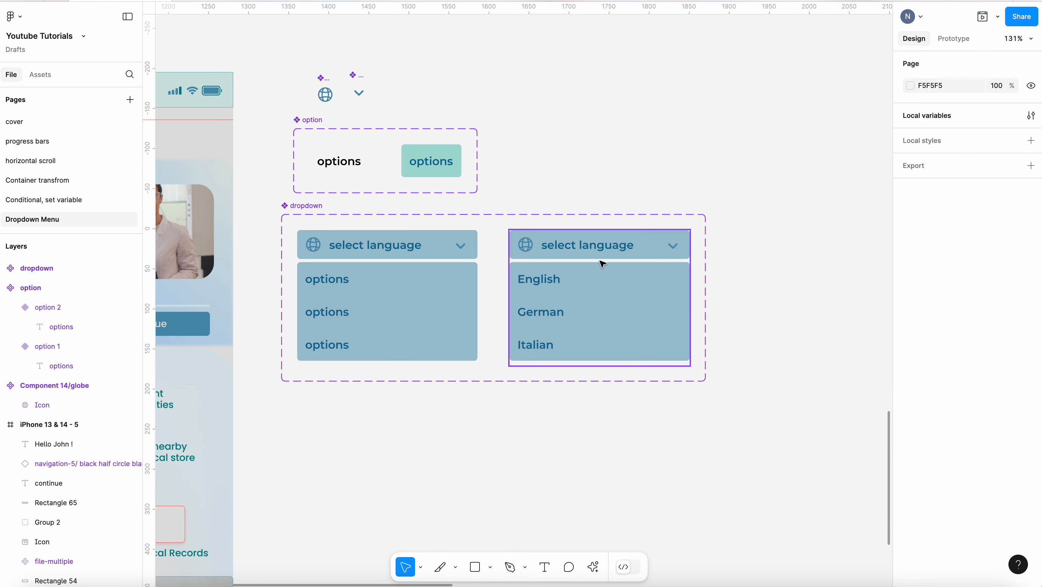
Duplicate the English/German/Italian variant three times inside the component set
left_click(653, 286)
key("super+d")
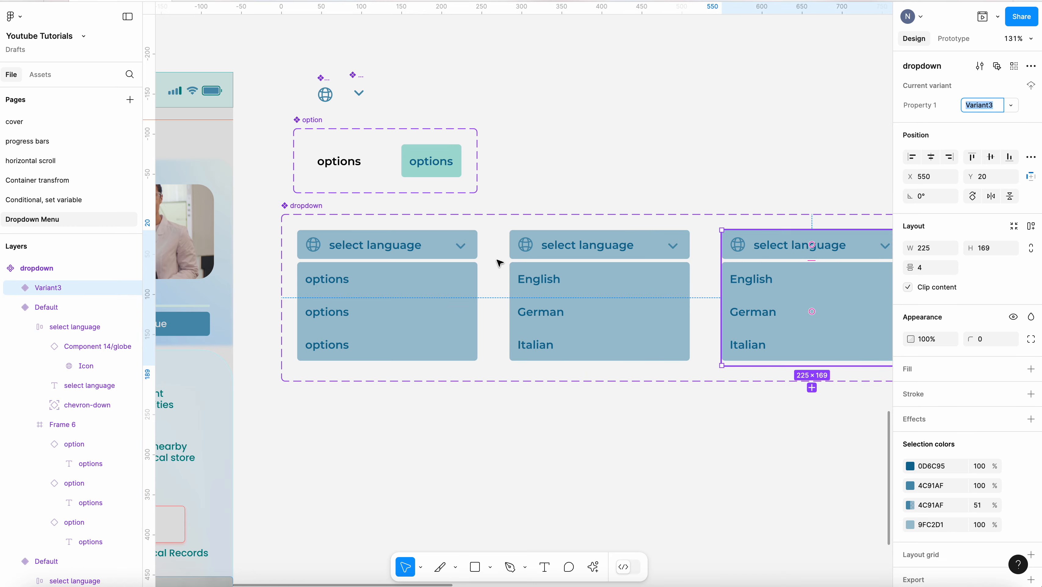
scroll(395, 244, "down", 3)
scroll(773, 212, "up", 1)
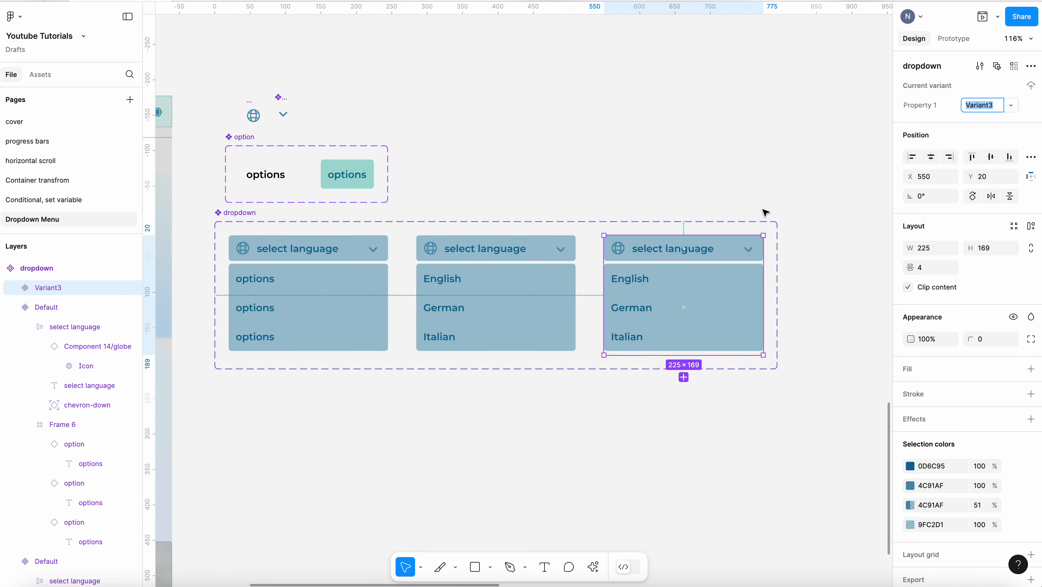
key("super+d")
key("super+d")
Move the first variant's options frame up behind the header so only the select language header shows
scroll(644, 229, "down", 3)
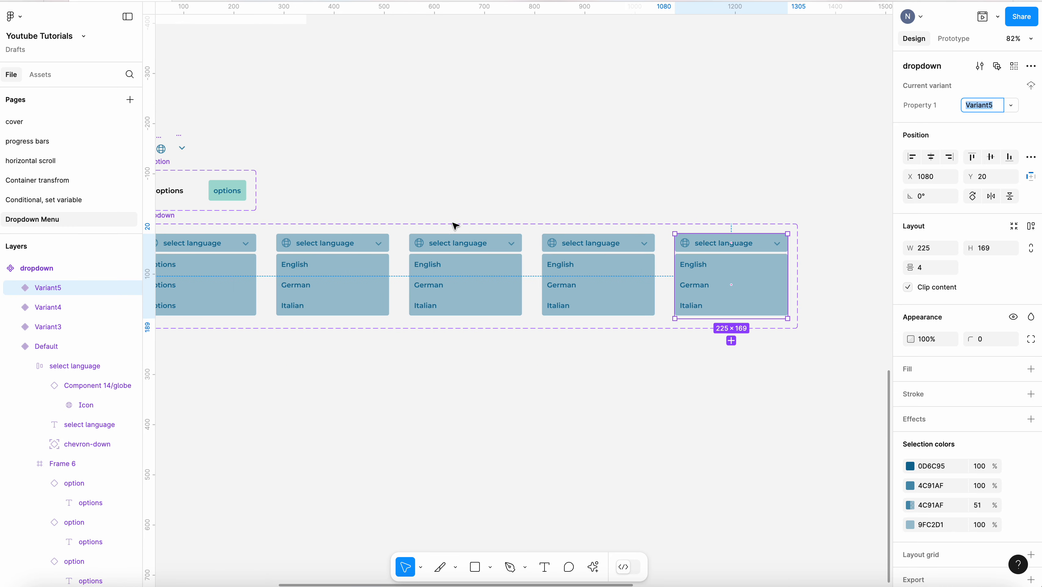
scroll(630, 214, "down", 2)
scroll(379, 211, "up", 5)
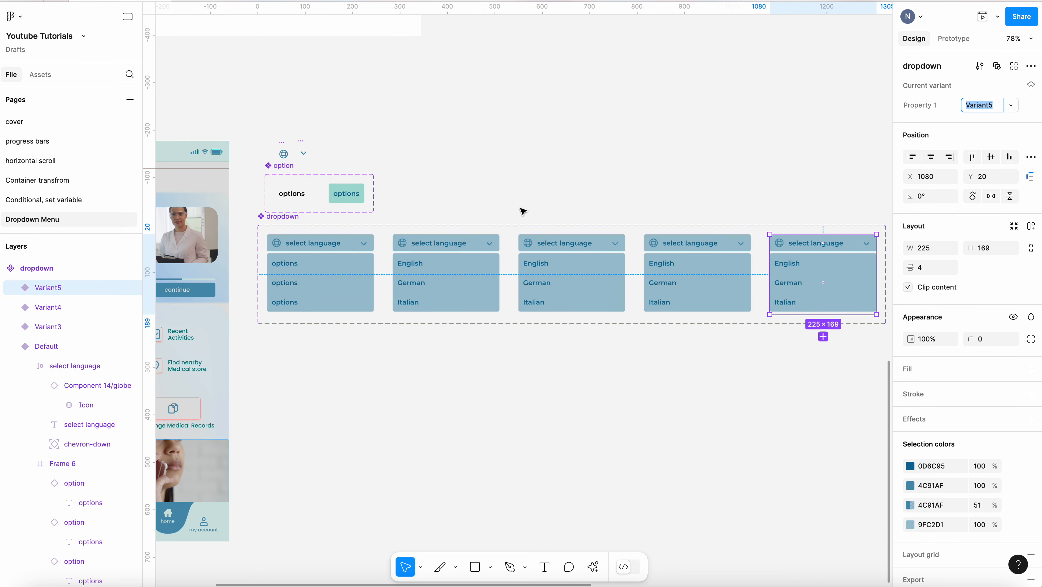
scroll(543, 321, "down", 3)
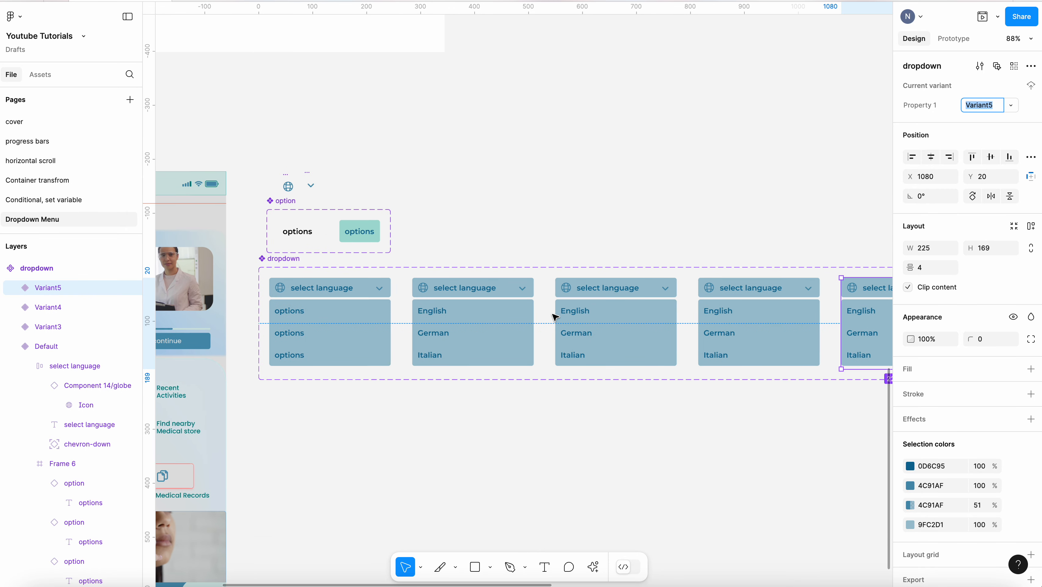
scroll(321, 310, "up", 4)
left_click(312, 307)
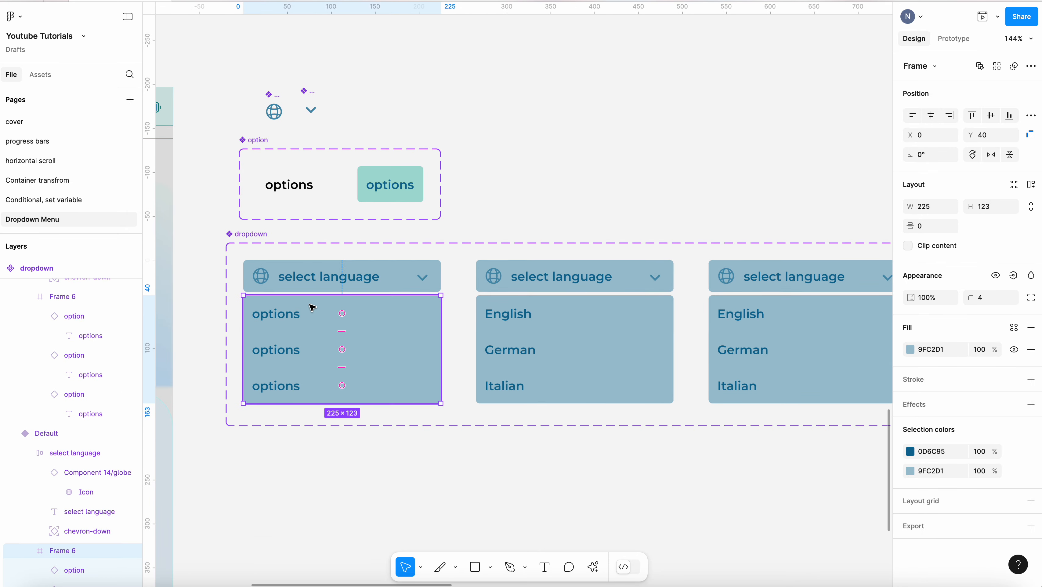
key("Up")
key("Up")
key("Up")
key("Up")
key("Up")
key("Up")
key("Up")
key("Up")
key("Up")
key("Up")
key("Up")
key("Up")
key("Up")
key("Up")
key("Up")
key("Up")
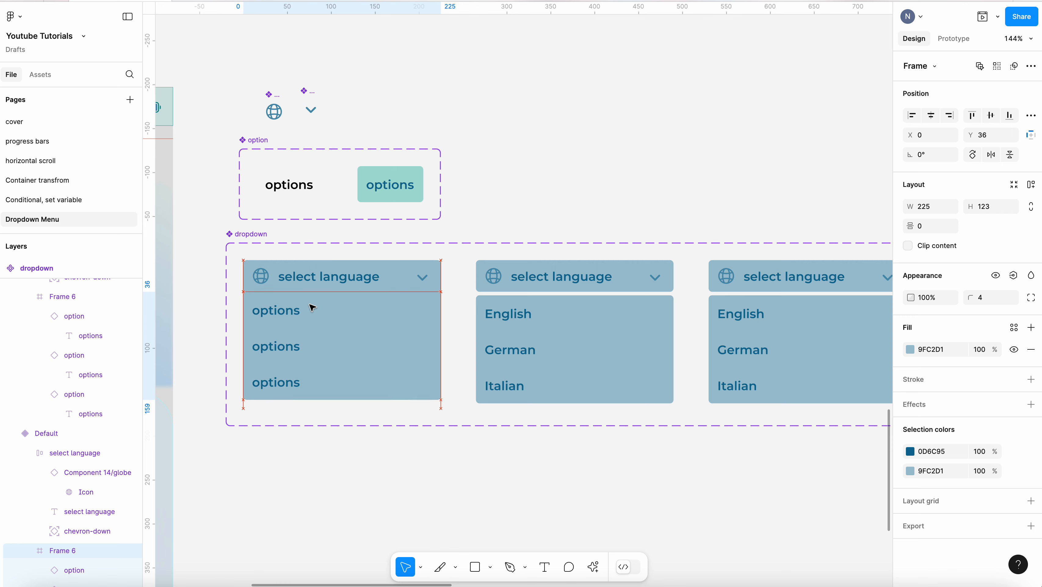
key("Up")
key("Up")
key("Up")
key("Up")
key("Up")
key("Up")
key("Up")
key("Up")
key("Up")
key("Up")
key("Up")
key("Up")
key("Up")
key("Up")
key("Up")
key("Up")
key("Up")
key("Up")
key("Up")
key("Up")
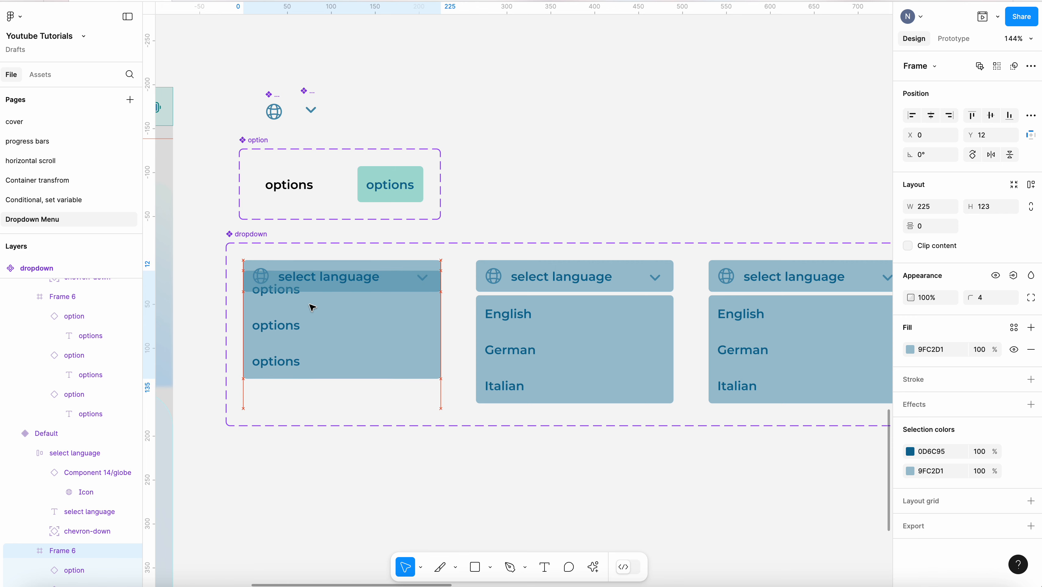
key("Up")
key("Up")
key("Up")
key("Up")
key("Up")
key("Up")
key("Up")
key("Up")
key("Up")
key("Up")
key("Up")
key("Up")
key("Up")
key("Up")
key("Up")
key("Up")
key("Up")
key("Up")
key("Up")
key("Up")
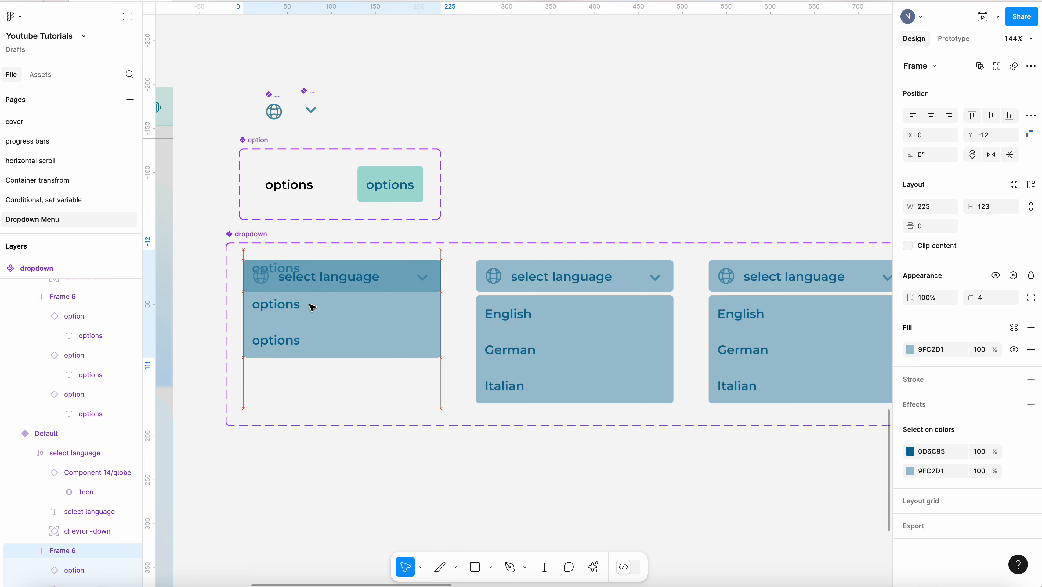
key("Up")
key("Up")
key("Up")
key("Up")
key("Up")
key("Up")
key("Up")
key("Up")
key("Up")
key("Up")
key("Up")
key("Up")
key("Up")
key("Up")
key("Up")
key("Up")
key("Up")
key("Up")
key("Up")
key("Up")
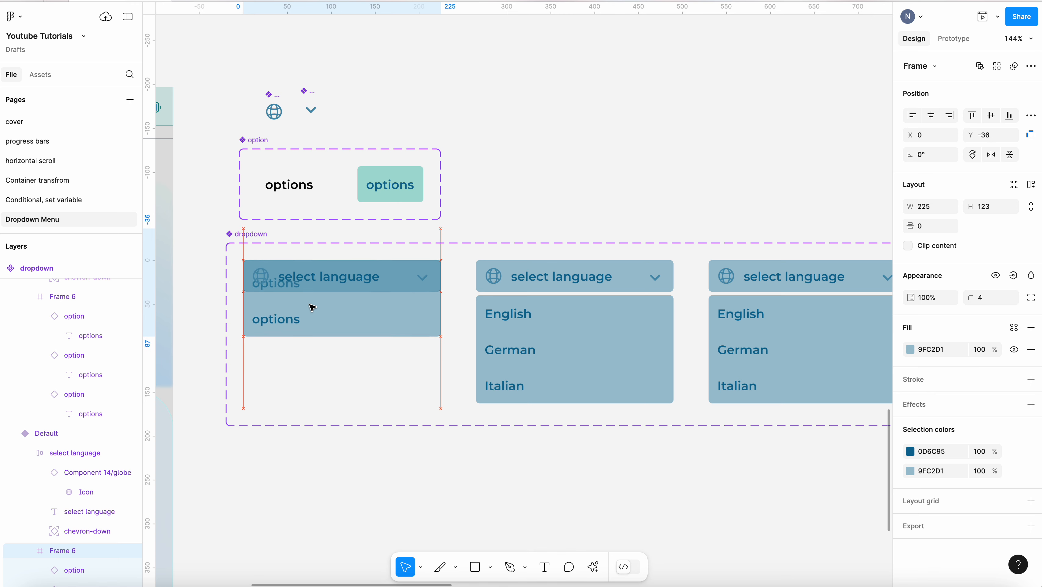
key("Up")
key("Up")
key("Up")
key("Up")
key("Up")
key("Up")
key("Up")
key("Up")
key("Up")
key("Up")
key("Up")
key("Up")
key("Up")
key("Up")
key("Up")
key("Up")
key("Up")
key("Up")
key("Up")
key("Up")
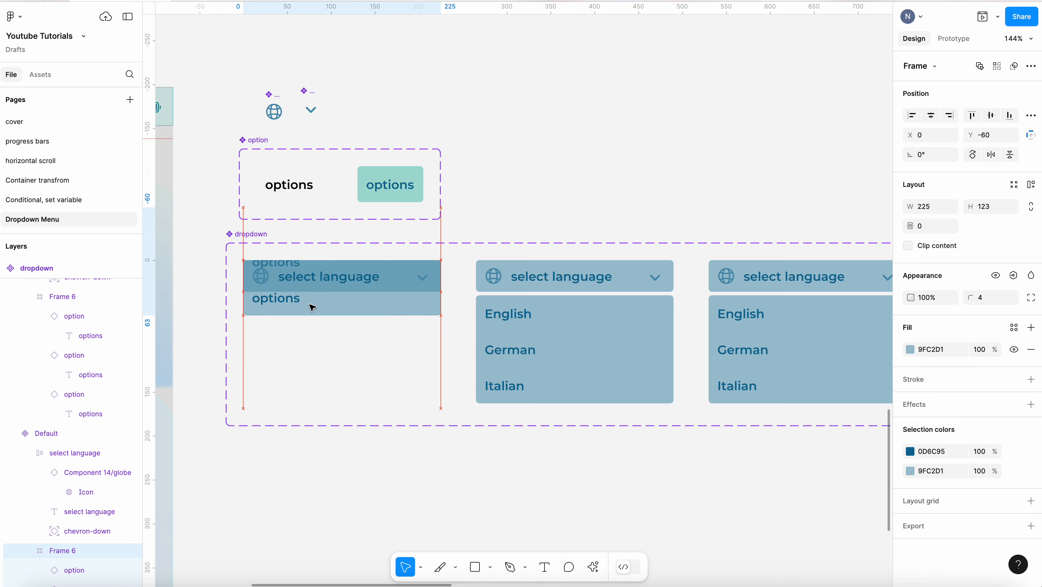
key("Up")
key("Up")
key("Up")
key("Up")
key("Up")
key("Up")
key("Up")
key("Up")
key("Up")
key("Up")
key("Up")
key("Up")
key("Up")
key("Up")
key("Up")
key("Up")
key("Up")
key("Up")
key("Up")
key("Up")
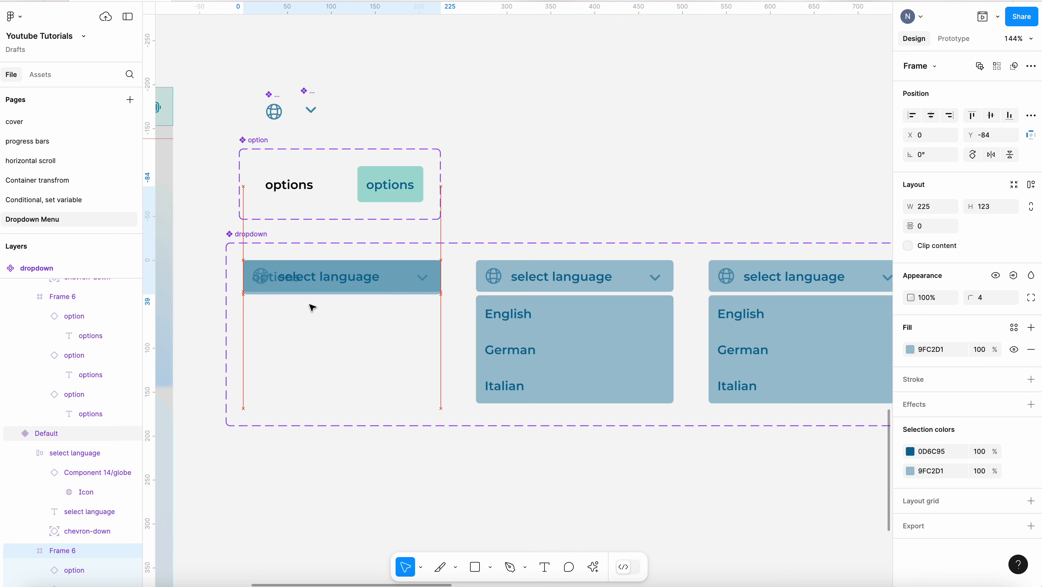
key("Up")
key("Up")
key("Up")
key("Up")
key("Up")
key("Up")
key("Up")
key("Up")
key("Up")
key("Up")
key("Up")
key("Up")
key("Up")
key("Up")
key("Up")
key("Up")
key("Up")
key("Up")
key("Up")
key("Up")
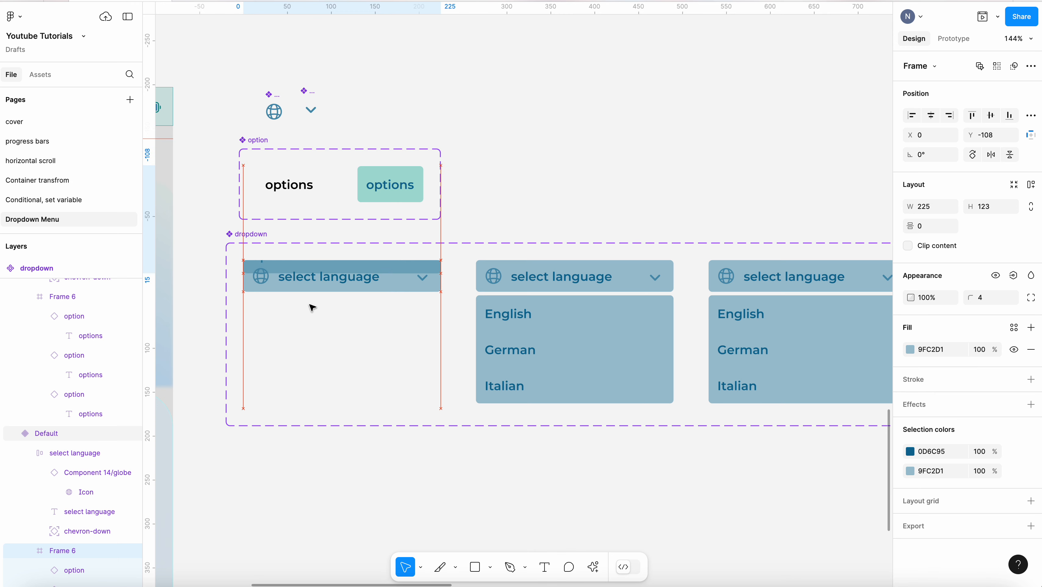
key("Up")
key("Up")
key("Up")
key("Up")
key("Up")
key("Up")
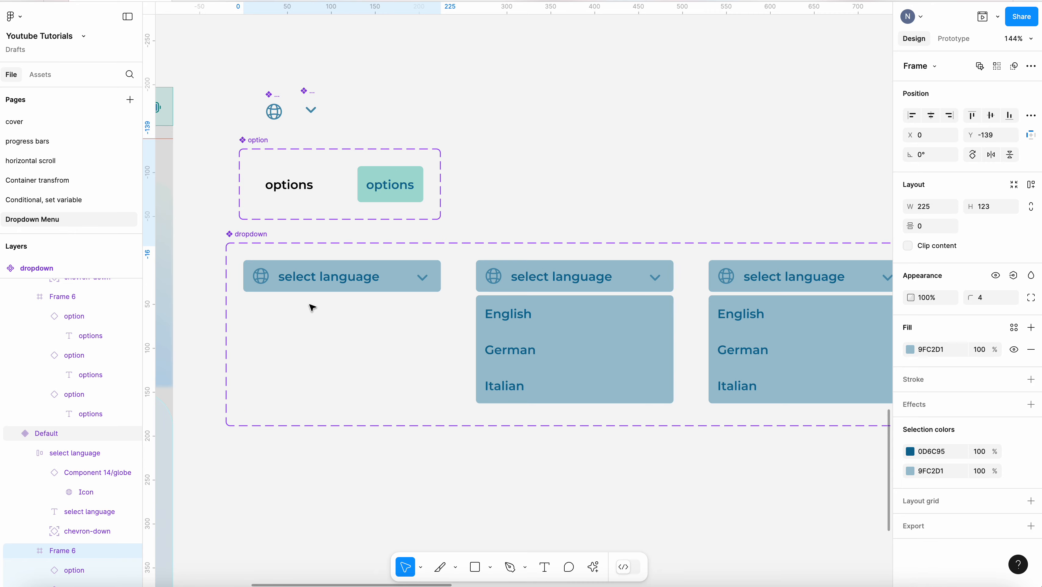
Change the second variant's header text to English
left_click(653, 169)
scroll(263, 227, "down", 3)
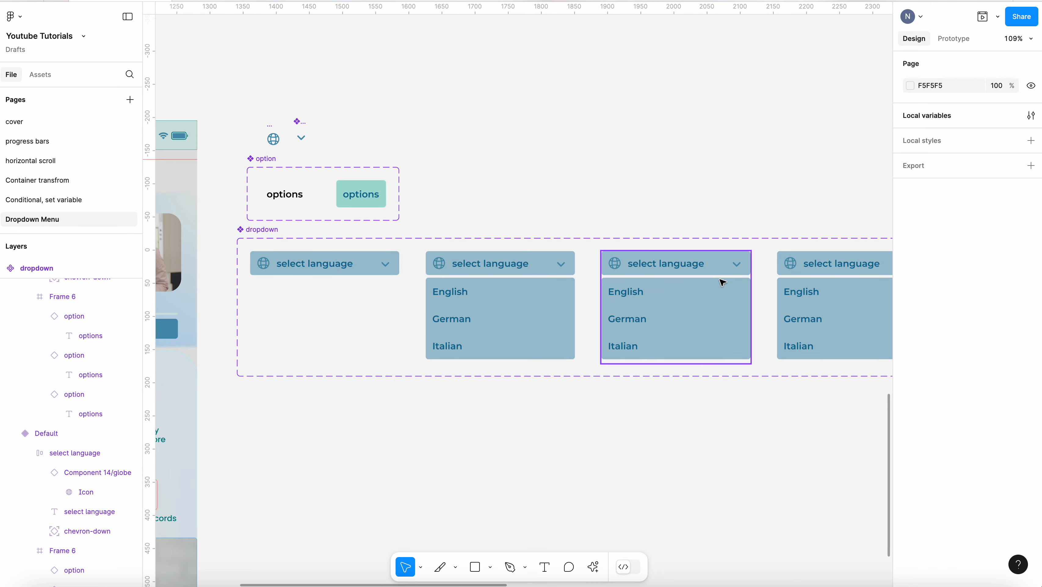
scroll(676, 282, "up", 4)
left_click(411, 318)
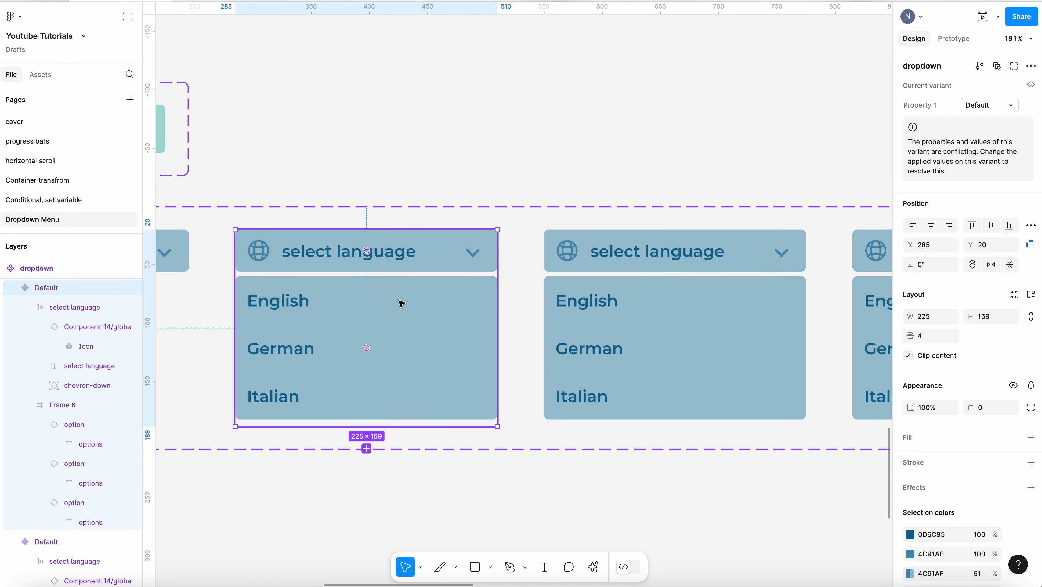
scroll(456, 293, "down", 2)
scroll(752, 290, "up", 4)
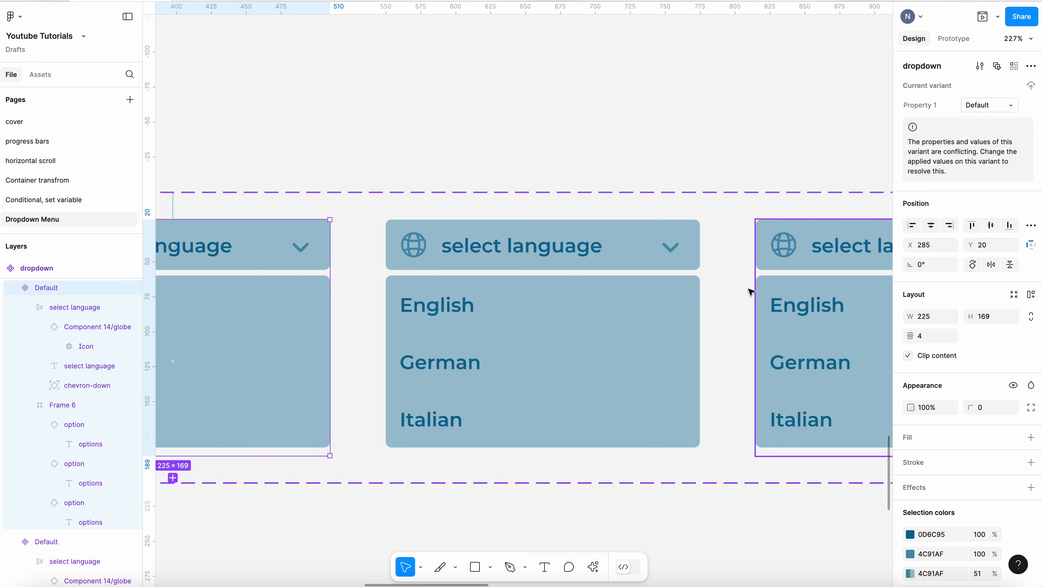
double_click(532, 252)
double_click(532, 251)
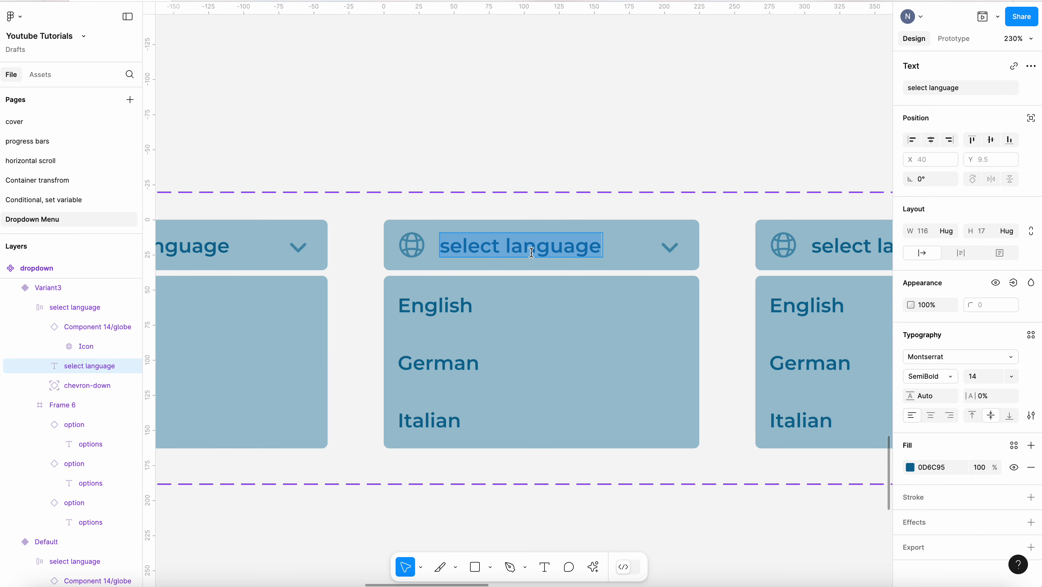
type("Englsih")
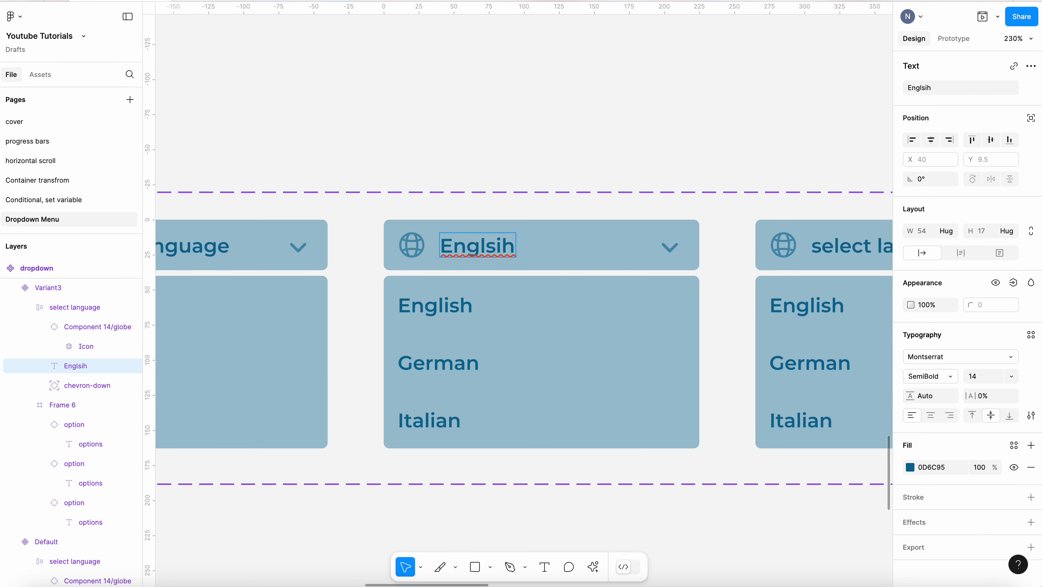
key("Escape")
double_click(487, 248)
left_click(505, 242)
key("BackSpace")
key("BackSpace")
type("lis")
left_click(415, 246)
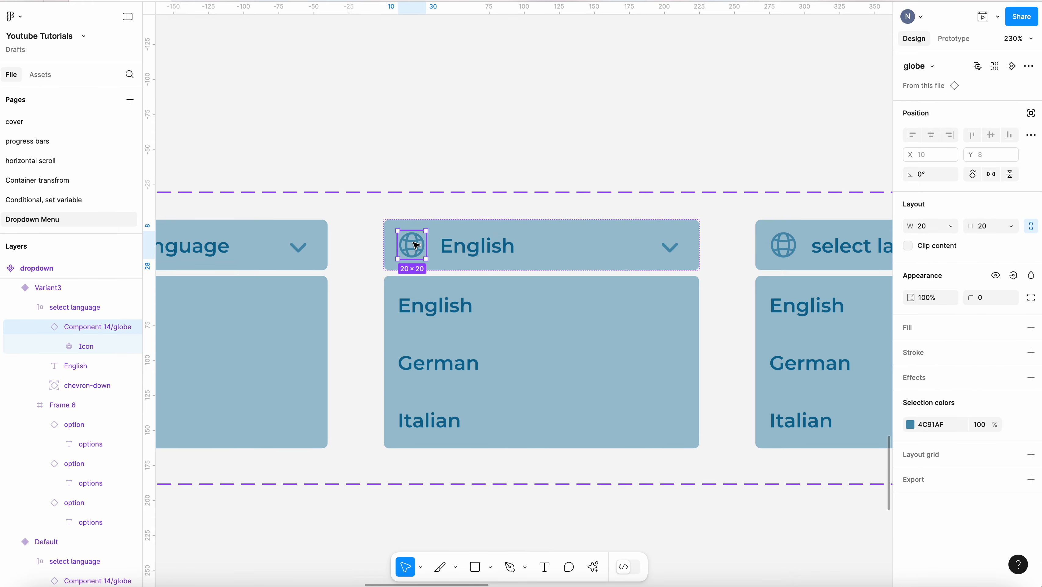
Change the third variant's header text to German
left_click(648, 158)
scroll(288, 279, "down", 3)
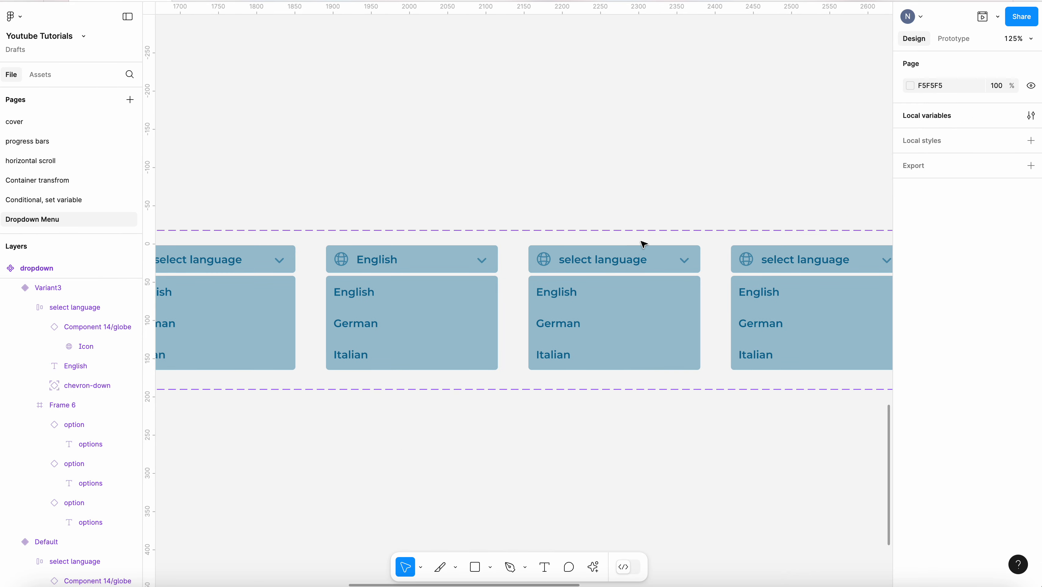
scroll(645, 240, "up", 3)
left_click(627, 267)
double_click(627, 267)
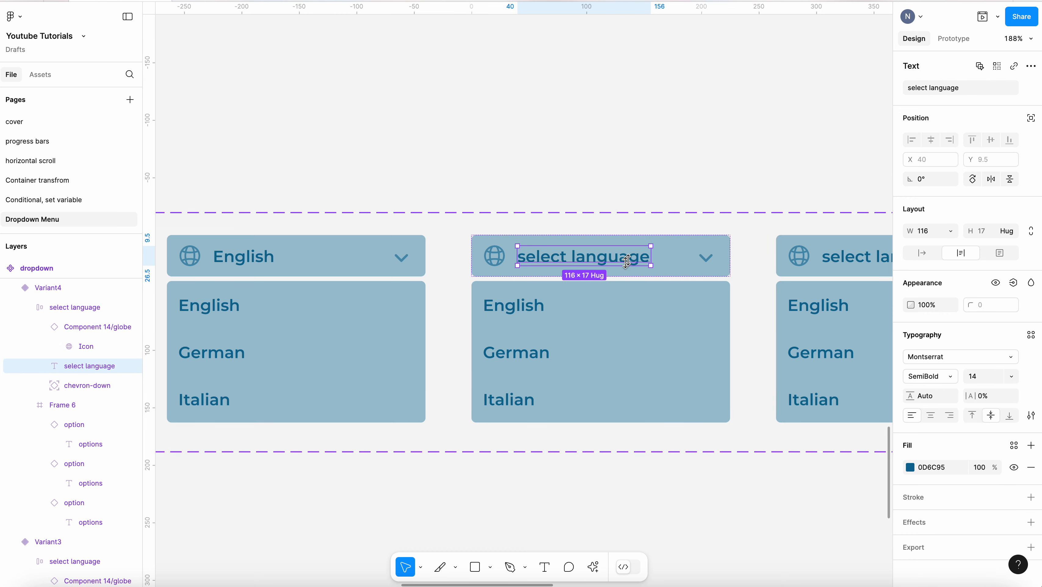
double_click(631, 256)
key("BackSpace")
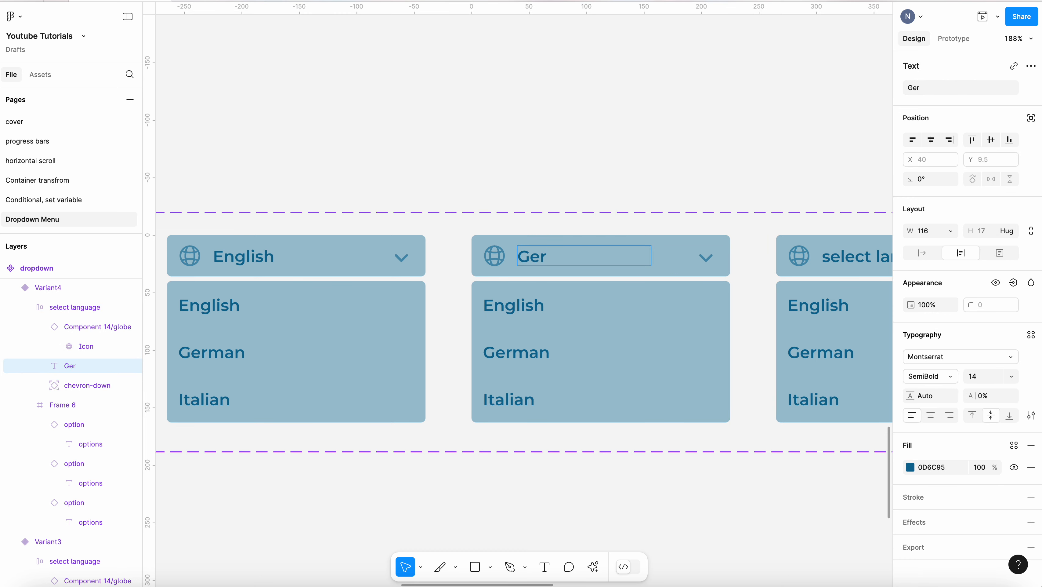
Change the fourth variant's header text to Italian
scroll(313, 220, "down", 3)
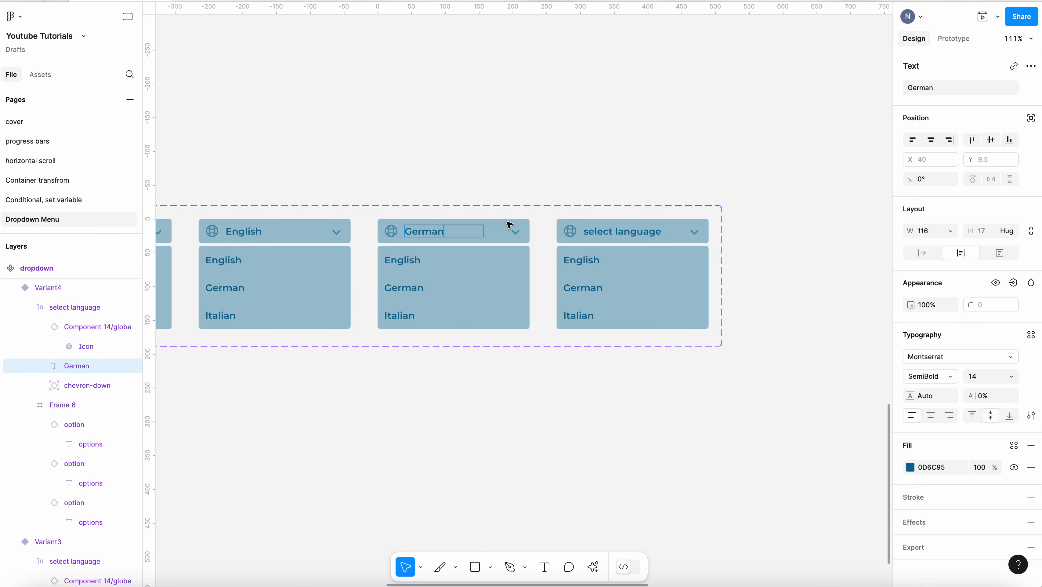
double_click(621, 234)
left_click_drag(640, 230, 584, 230)
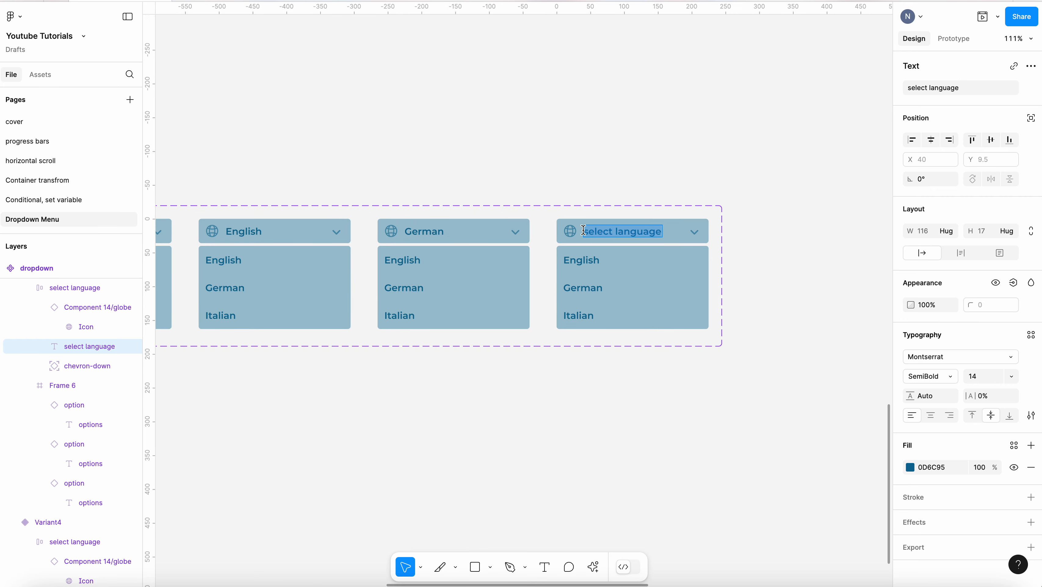
type("Ital")
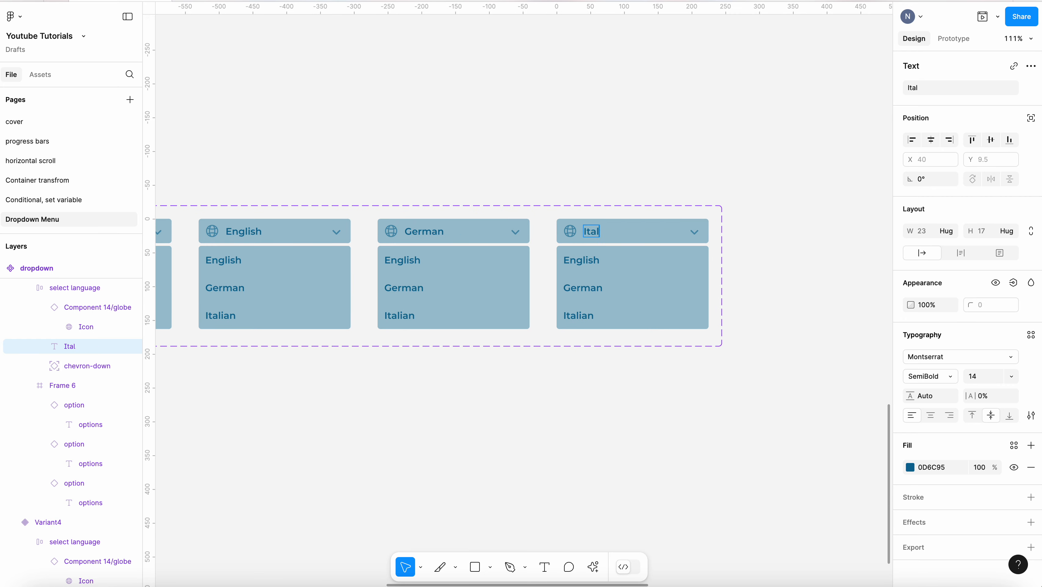
left_click(706, 170)
Move the English variant's options frame up behind its header so only the header shows
scroll(821, 160, "down", 3)
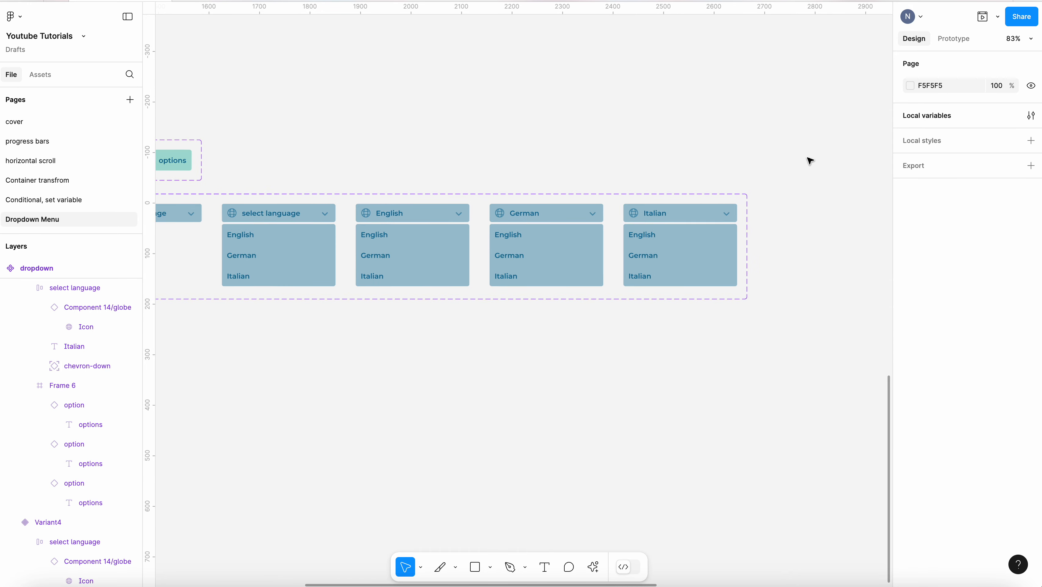
scroll(356, 188, "up", 4)
left_click(473, 268)
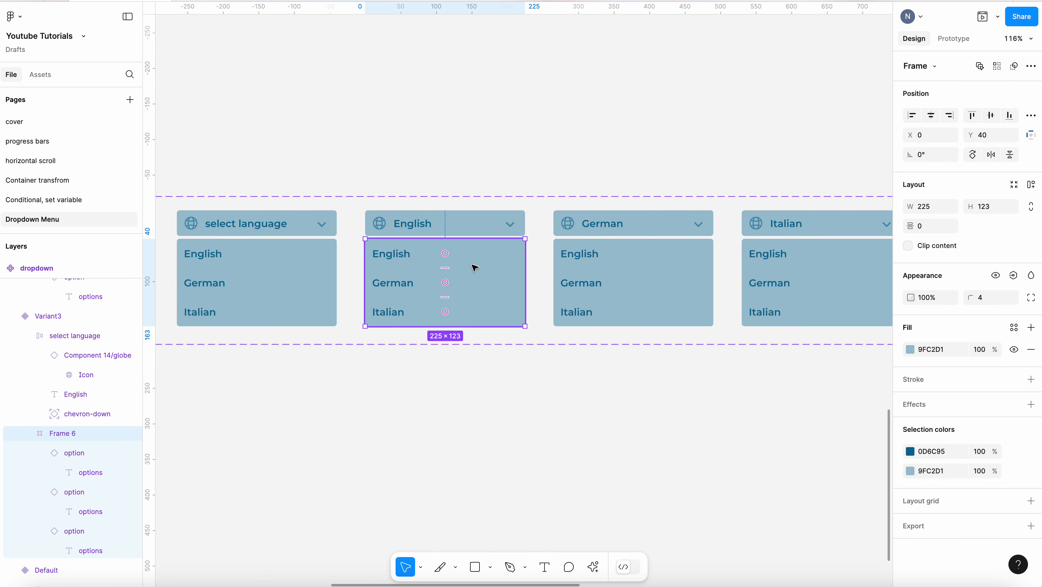
scroll(514, 275, "down", 1)
key("Up")
key("Up")
key("Up")
key("Up")
key("Up")
key("Up")
key("Up")
key("Up")
key("Up")
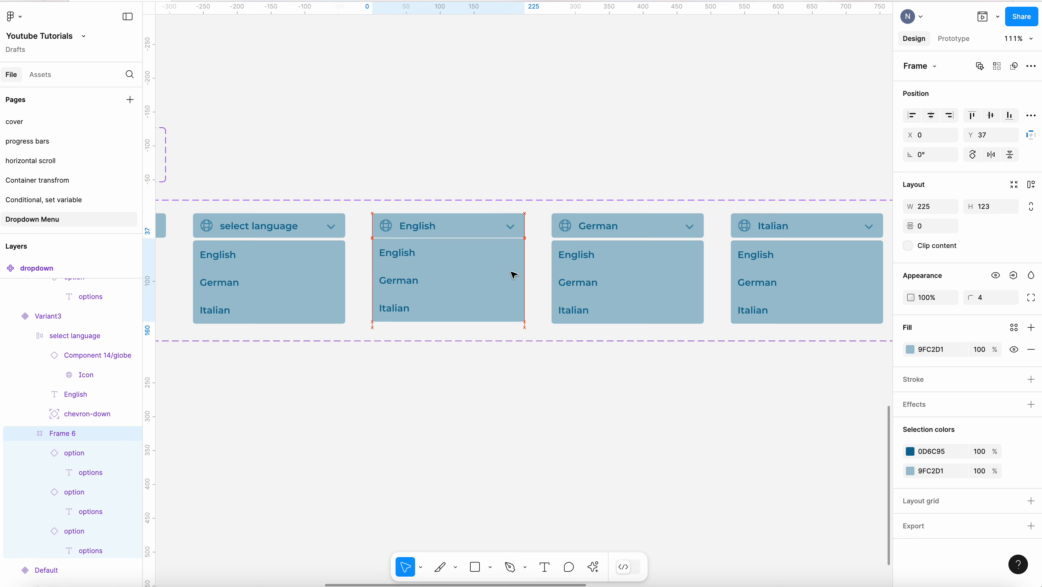
key("Up")
key("Up")
key("Up")
key("Up")
key("Up")
key("Up")
key("Up")
key("Up")
key("Up")
key("Up")
key("Up")
key("Up")
key("Up")
key("Up")
key("Up")
key("Up")
key("Up")
key("Up")
key("Up")
key("Up")
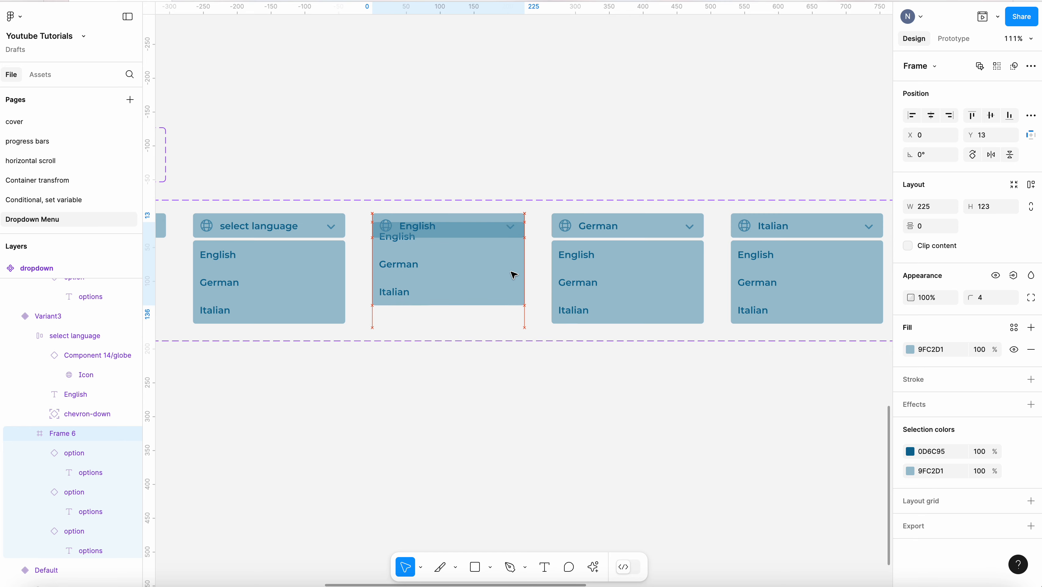
key("Up")
key("Up")
key("Up")
key("Up")
key("Up")
key("Up")
key("Up")
key("Up")
key("Up")
key("Up")
key("Up")
key("Up")
key("Up")
key("Up")
key("Up")
key("Up")
key("Up")
key("Up")
key("Up")
key("Up")
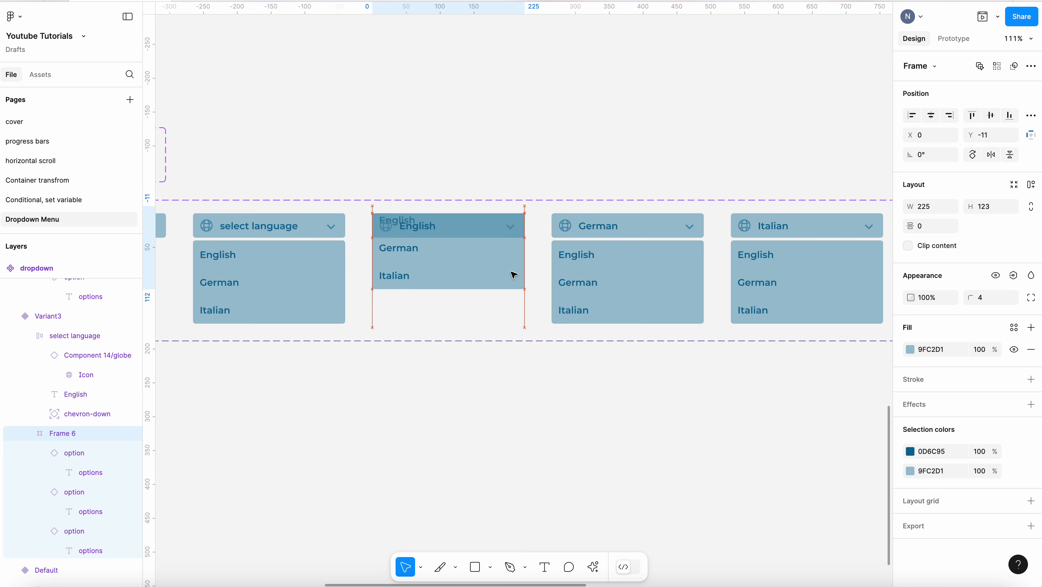
key("Up")
key("Up")
key("Up")
key("Up")
key("Up")
key("Up")
key("Up")
key("Up")
key("Up")
key("Up")
key("Up")
key("Up")
key("Up")
key("Up")
key("Up")
key("Up")
key("Up")
key("Up")
key("Up")
key("Up")
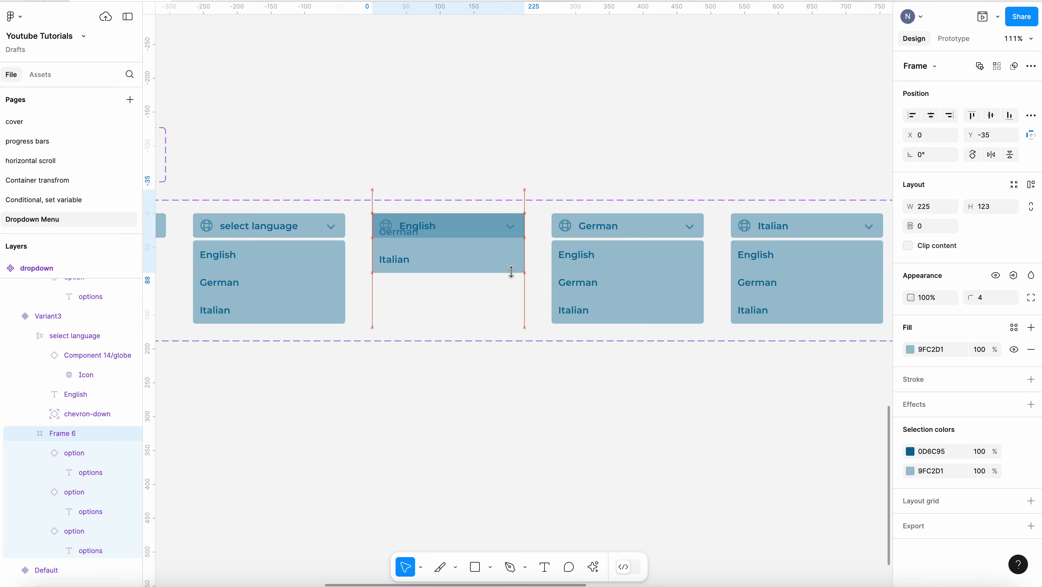
key("Up")
key("Up")
key("Up")
key("Up")
key("Up")
key("Up")
key("Up")
key("Up")
key("Up")
key("Up")
key("Up")
key("Up")
key("Up")
key("Up")
key("Up")
key("Up")
key("Up")
key("Up")
key("Up")
key("Up")
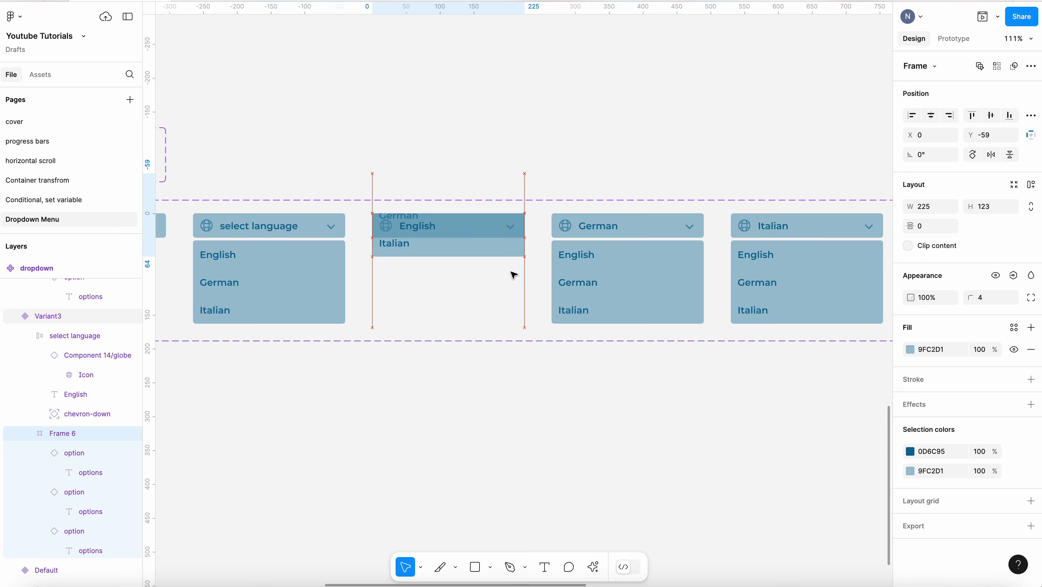
key("Up")
key("Up")
key("Up")
key("Up")
key("Up")
key("Up")
key("Up")
key("Up")
key("Up")
key("Up")
key("Up")
key("Up")
key("Up")
key("Up")
key("Up")
key("Up")
key("Up")
key("Up")
key("Up")
key("Up")
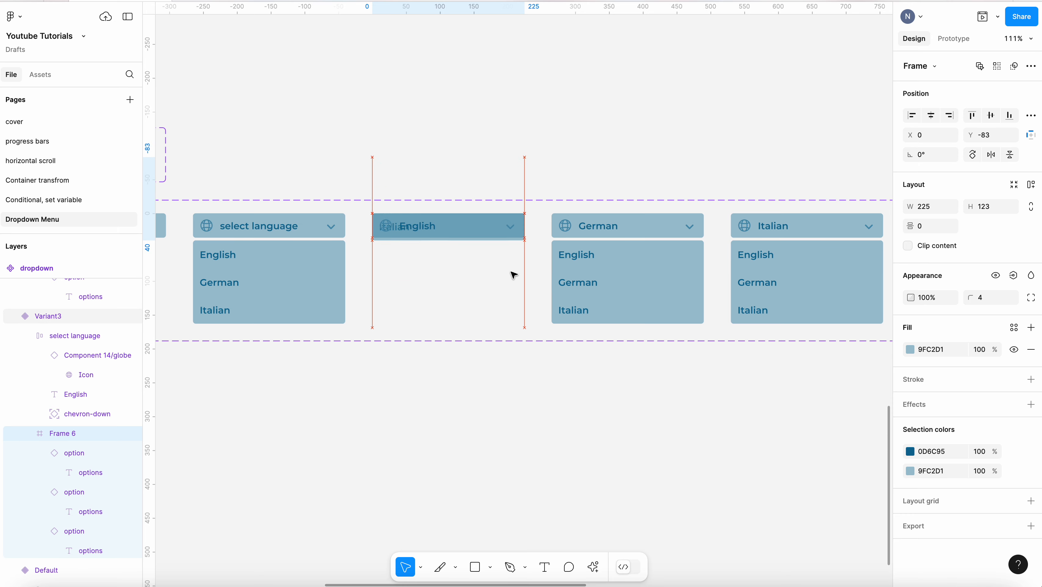
key("Up")
key("Up")
key("Up")
key("Up")
key("Up")
key("Up")
key("Up")
key("Up")
key("Up")
key("Up")
key("Up")
key("Up")
key("Up")
key("Up")
key("Up")
key("Up")
key("Up")
key("Up")
key("Up")
key("Up")
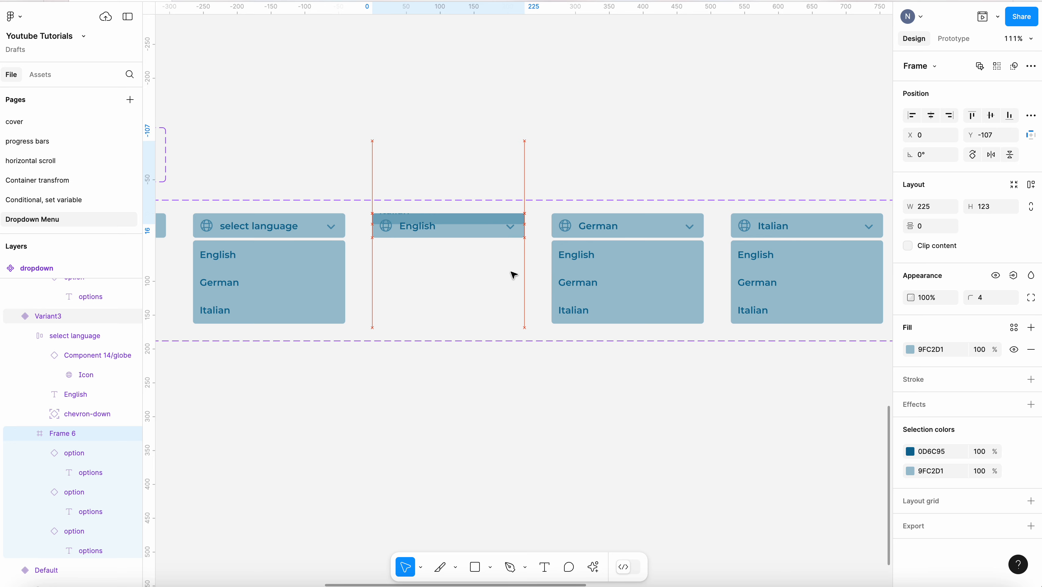
key("Up")
key("Up")
key("Up")
key("Up")
key("Up")
key("Up")
key("Up")
key("Up")
key("Up")
key("Up")
key("Up")
key("Up")
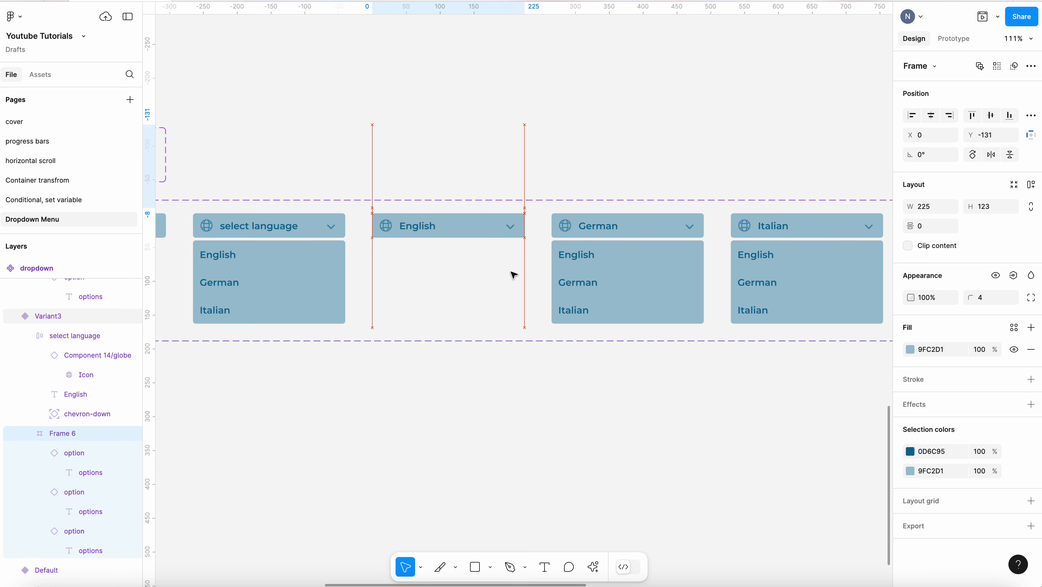
Move the German variant's options frame up behind its header so only the header shows
left_click(682, 252)
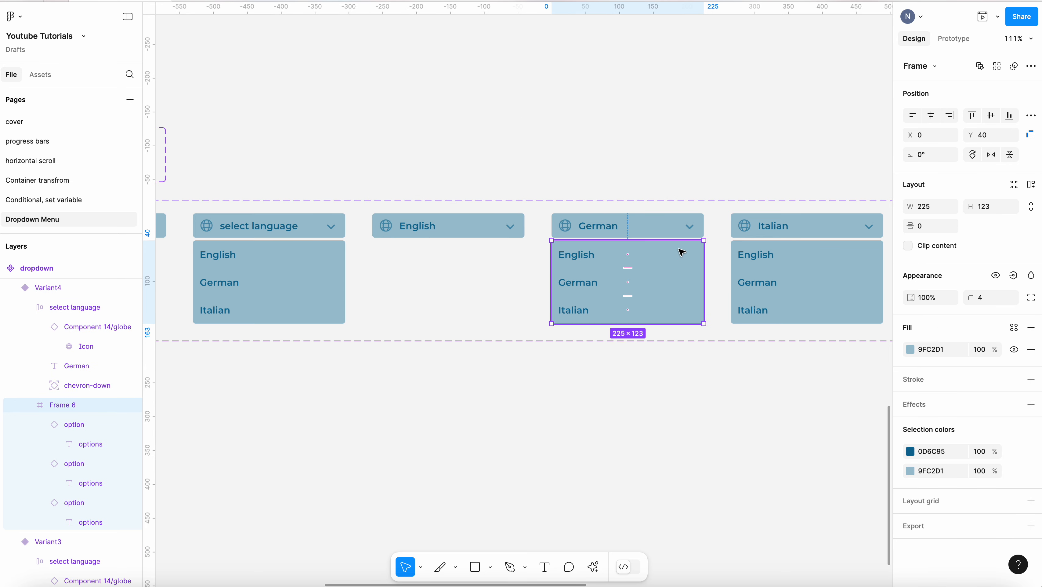
key("Up")
key("Up")
key("Up")
key("Up")
key("Up")
key("Up")
key("Up")
key("Up")
key("Up")
key("Up")
key("Up")
key("Up")
key("Up")
key("Up")
key("Up")
key("Up")
key("Up")
key("Up")
key("Up")
key("Up")
key("Up")
key("Up")
key("Up")
key("Up")
key("Up")
key("Up")
key("Up")
key("Up")
key("Up")
key("Up")
key("Up")
key("Up")
key("Up")
key("Up")
key("Up")
key("Up")
key("Up")
key("Up")
key("Up")
key("Up")
key("Up")
key("Up")
key("Up")
key("Up")
key("Up")
key("Up")
key("Up")
key("Up")
key("Up")
key("Up")
key("Up")
key("Up")
key("Up")
key("Up")
key("Up")
key("Up")
key("Up")
key("Up")
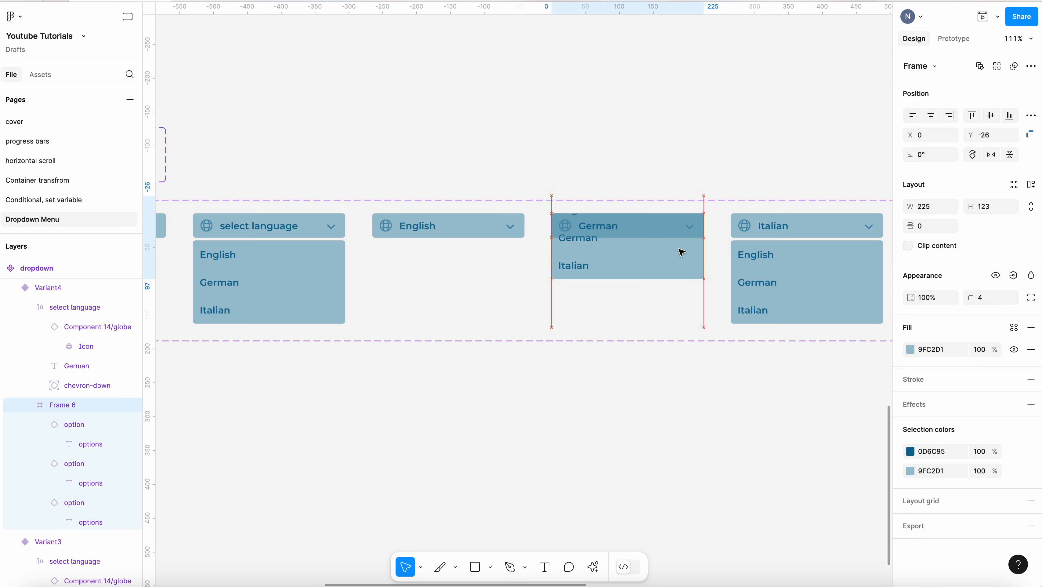
key("Up")
key("Up")
key("Up")
key("Up")
key("Up")
key("Up")
key("Up")
key("Up")
key("Up")
key("Up")
key("Up")
key("Up")
key("Up")
key("Up")
key("Up")
key("Up")
key("Up")
key("Up")
key("Up")
key("Up")
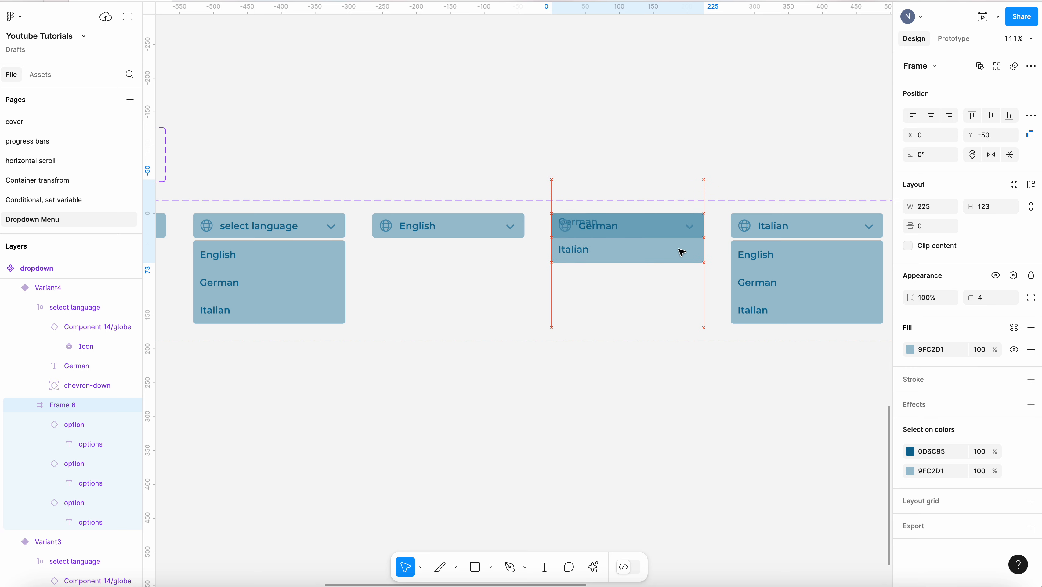
key("Up")
key("Up")
key("Up")
key("Up")
key("Up")
key("Up")
key("Up")
key("Up")
key("Up")
key("Up")
key("Up")
key("Up")
key("Up")
key("Up")
key("Up")
key("Up")
key("Up")
key("Up")
key("Up")
key("Up")
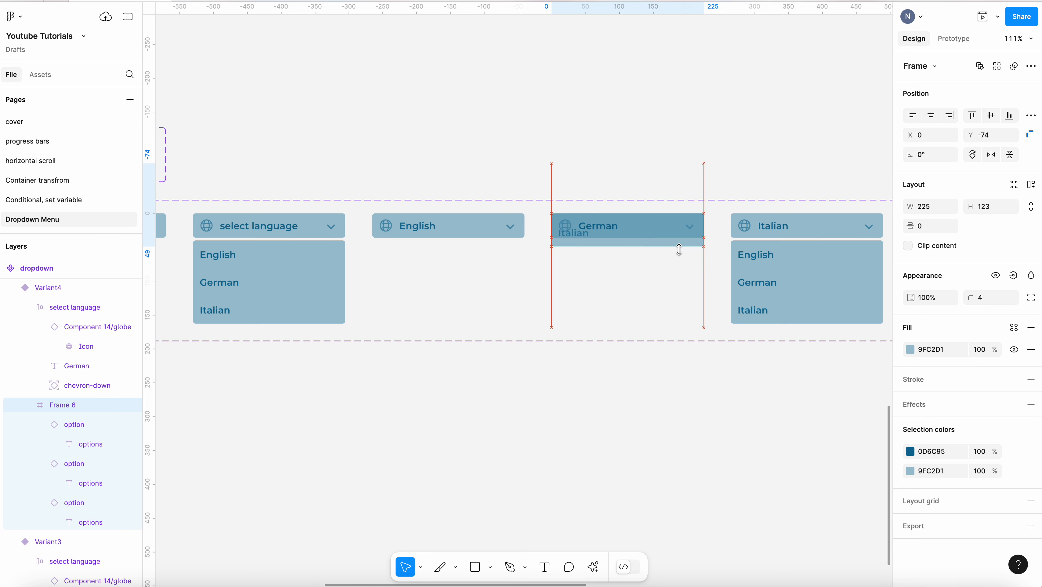
key("Up")
key("Up")
key("Up")
key("Up")
key("Up")
key("Up")
key("Up")
key("Up")
key("Up")
key("Up")
key("Up")
key("Up")
key("Up")
key("Up")
key("Up")
key("Up")
key("Up")
key("Up")
key("Up")
key("Up")
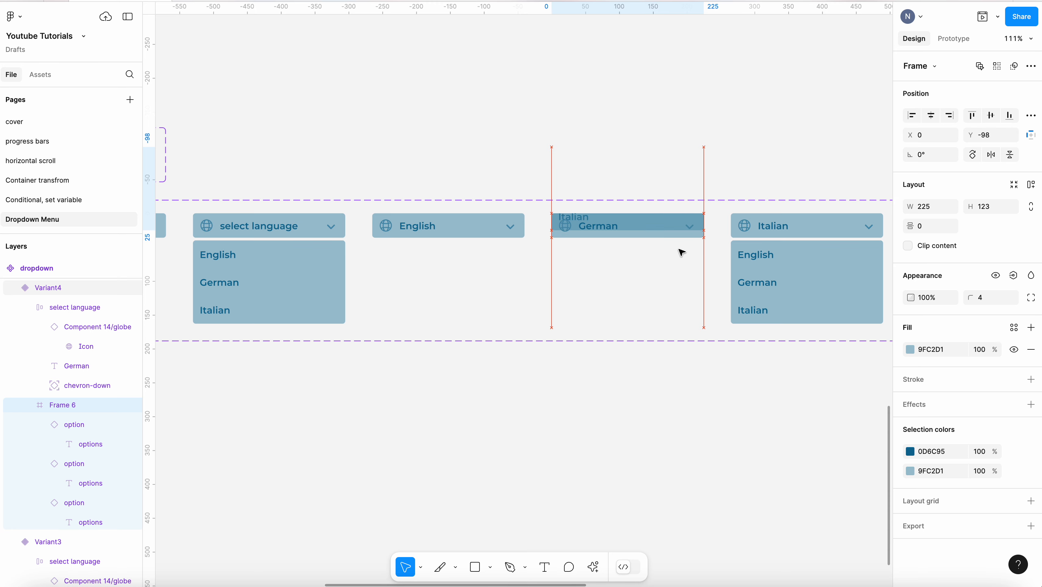
key("Up")
key("Up")
key("Up")
key("Up")
key("Up")
key("Up")
key("Up")
key("Up")
key("Up")
key("Up")
key("Up")
key("Up")
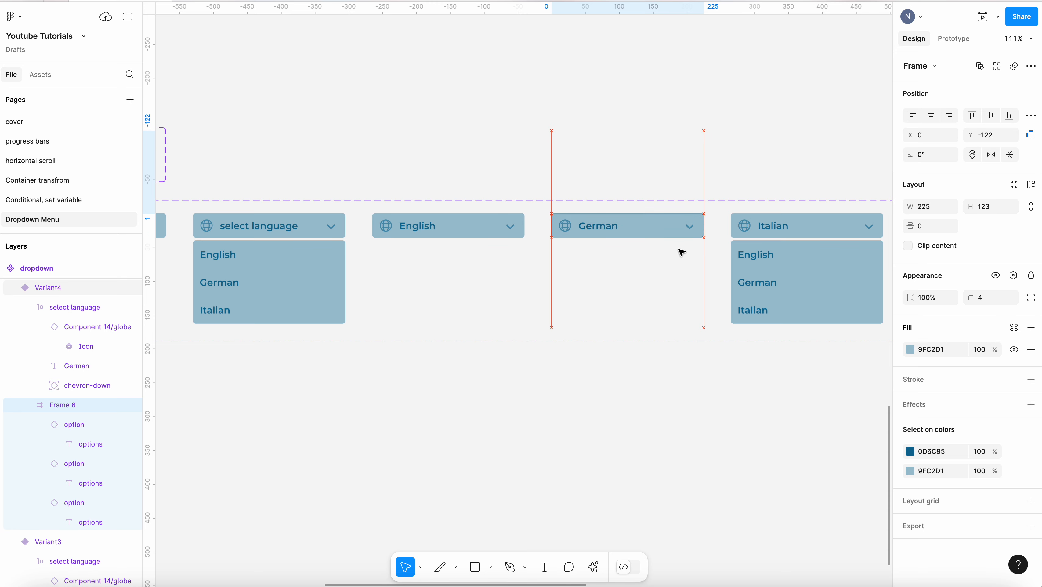
Move the Italian variant's options frame up behind its header so only the header shows
left_click(815, 270)
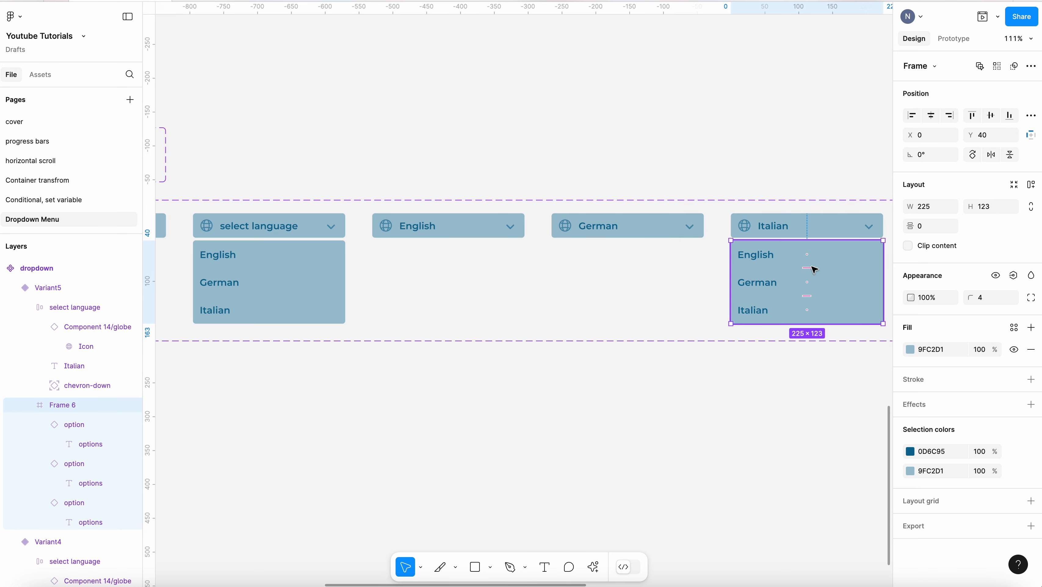
key("Up")
key("Up")
key("Up")
key("Up")
key("Up")
key("Up")
key("Up")
key("Up")
key("Up")
key("Up")
key("Up")
key("Up")
key("Up")
key("Up")
key("Up")
key("Up")
key("Up")
key("Up")
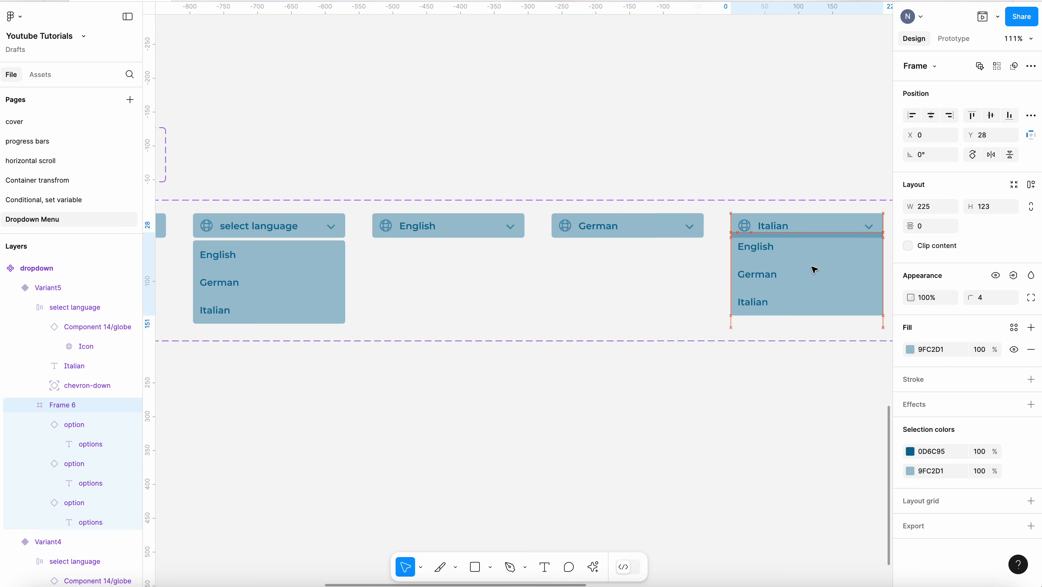
key("Up")
key("Up")
key("Up")
key("Up")
key("Up")
key("Up")
key("Up")
key("Up")
key("Up")
key("Up")
key("Up")
key("Up")
key("Up")
key("Up")
key("Up")
key("Up")
key("Up")
key("Up")
key("Up")
key("Up")
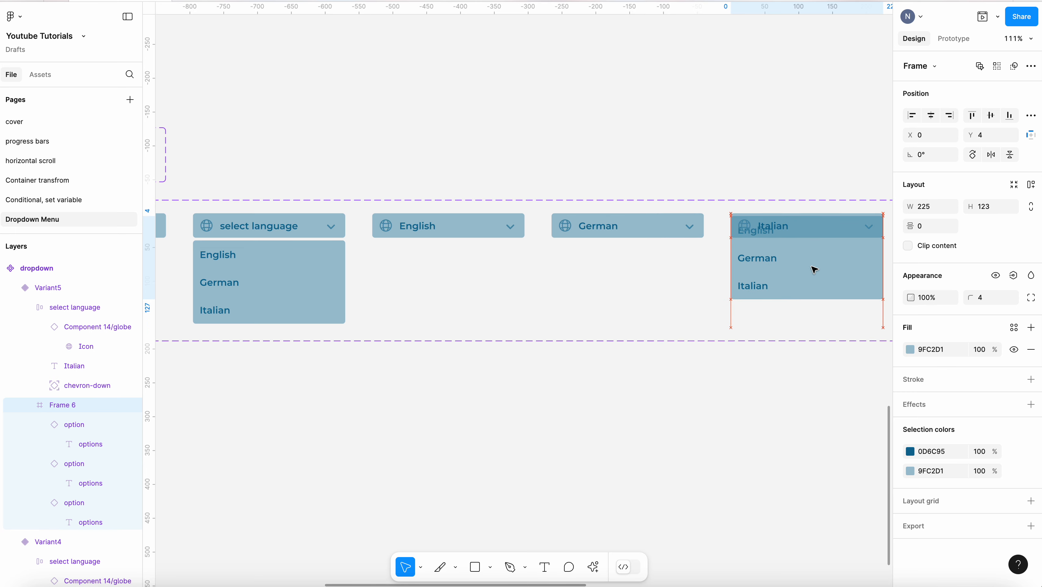
key("Up")
key("Up")
key("Up")
key("Up")
key("Up")
key("Up")
key("Up")
key("Up")
key("Up")
key("Up")
key("Up")
key("Up")
key("Up")
key("Up")
key("Up")
key("Up")
key("Up")
key("Up")
key("Up")
key("Up")
key("Up")
key("Up")
key("Up")
key("Up")
key("Up")
key("Up")
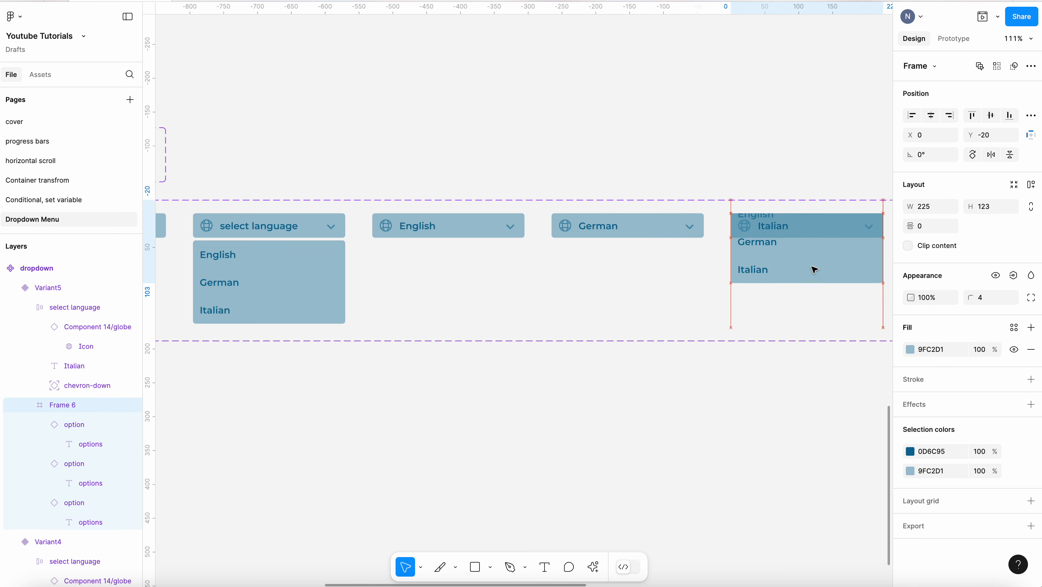
key("Up")
key("Up")
key("Up")
key("Up")
key("Up")
key("Up")
key("Up")
key("Up")
key("Up")
key("Up")
key("Up")
key("Up")
key("Up")
key("Up")
key("Up")
key("Up")
key("Up")
key("Up")
key("Up")
key("Up")
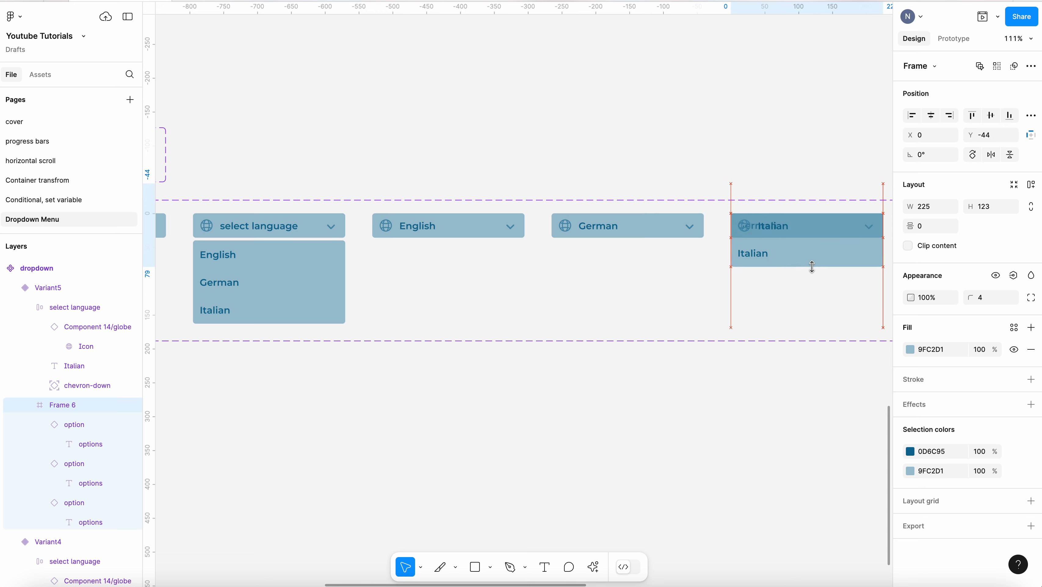
key("Up")
key("Up")
key("Up")
key("Up")
key("Up")
key("Up")
key("Up")
key("Up")
key("Up")
key("Up")
key("Up")
key("Up")
key("Up")
key("Up")
key("Up")
key("Up")
key("Up")
key("Up")
key("Up")
key("Up")
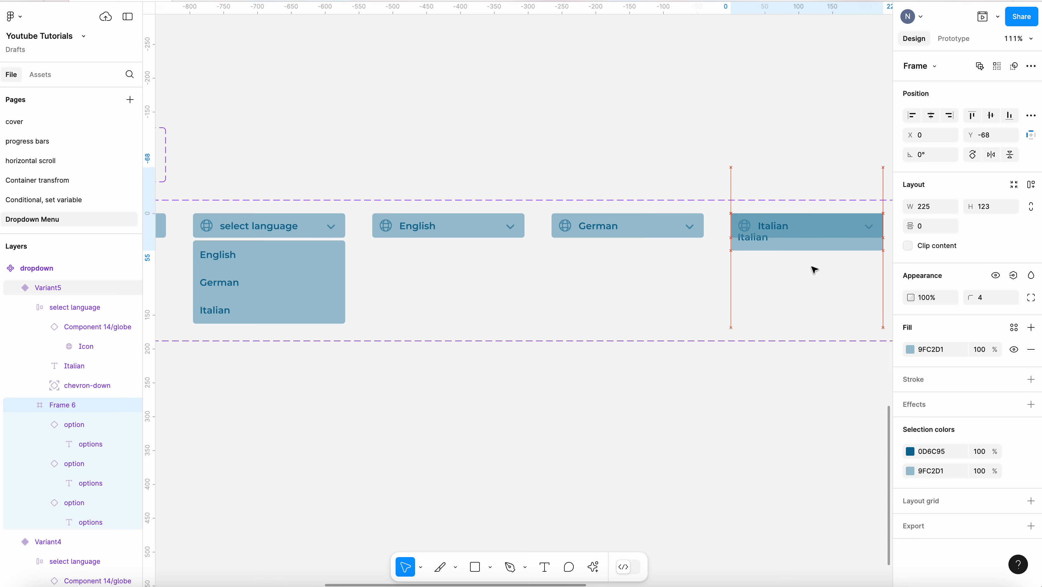
key("Up")
key("Up")
key("Up")
key("Up")
key("Up")
key("Up")
key("Up")
key("Up")
key("Up")
key("Up")
key("Up")
key("Up")
key("Up")
key("Up")
key("Up")
key("Up")
key("Up")
key("Up")
key("Up")
key("Up")
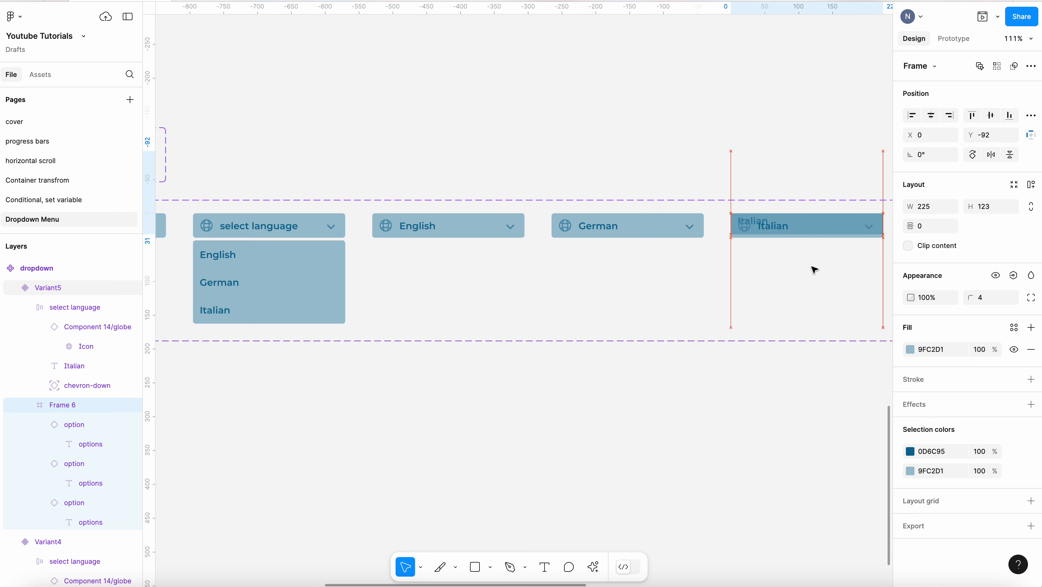
key("Up")
key("Up")
key("Up")
key("Up")
key("Up")
key("Up")
key("Up")
key("Up")
key("Up")
key("Up")
key("Up")
key("Up")
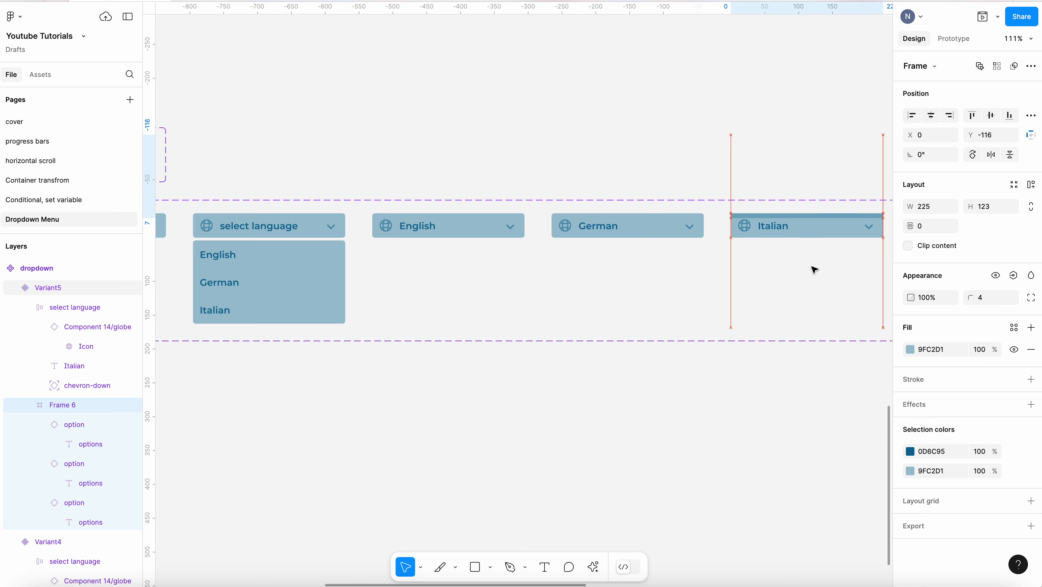
key("Up")
key("Up")
key("Up")
key("Up")
key("Up")
key("Up")
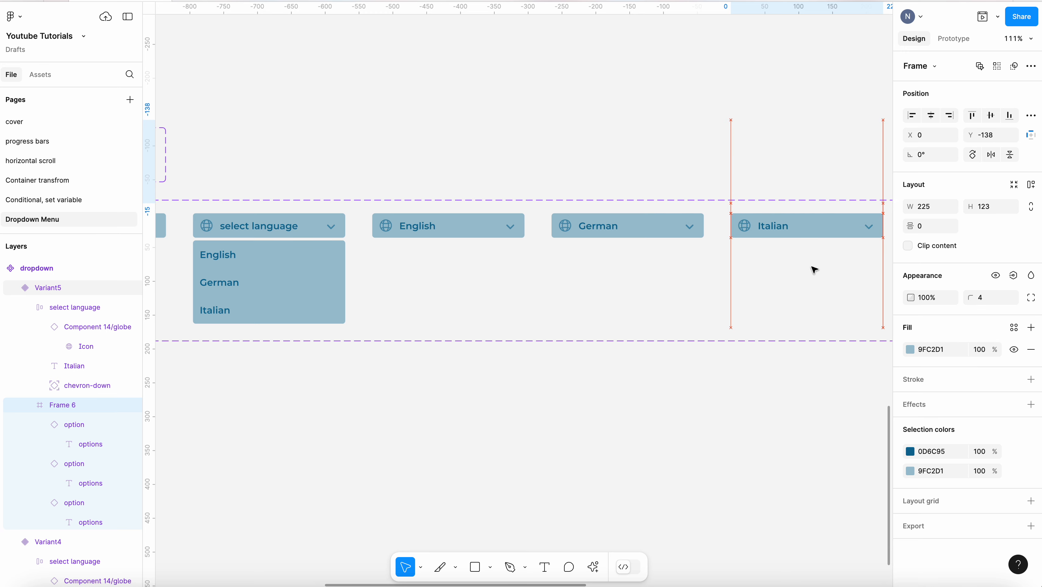
Rotate the English variant's chevron icon by 180°
left_click(520, 229)
left_click(518, 231)
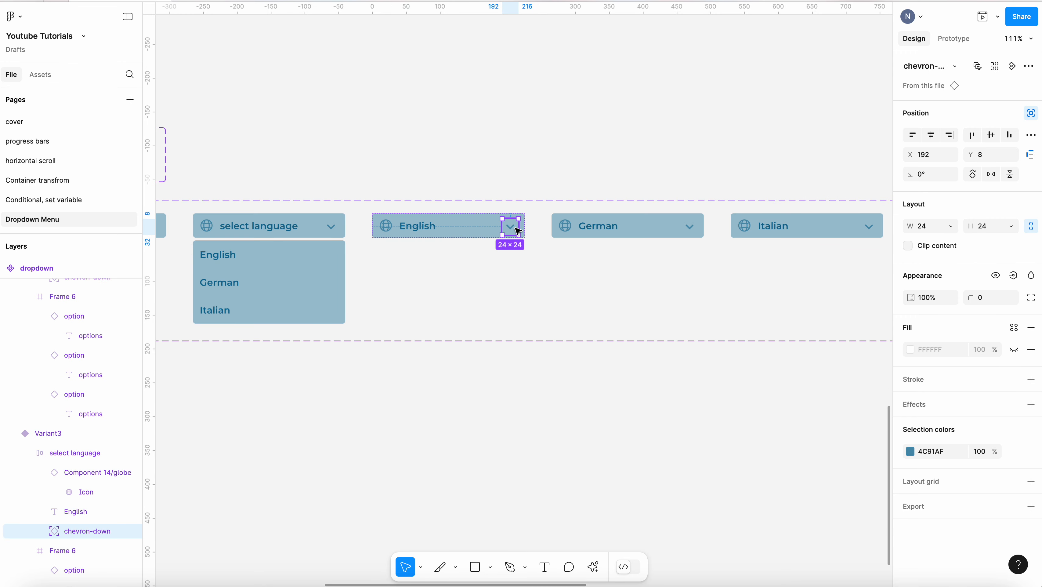
left_click(931, 176)
type("180")
key("Return")
Rotate the German variant's chevron icon by 180°
left_click(694, 230)
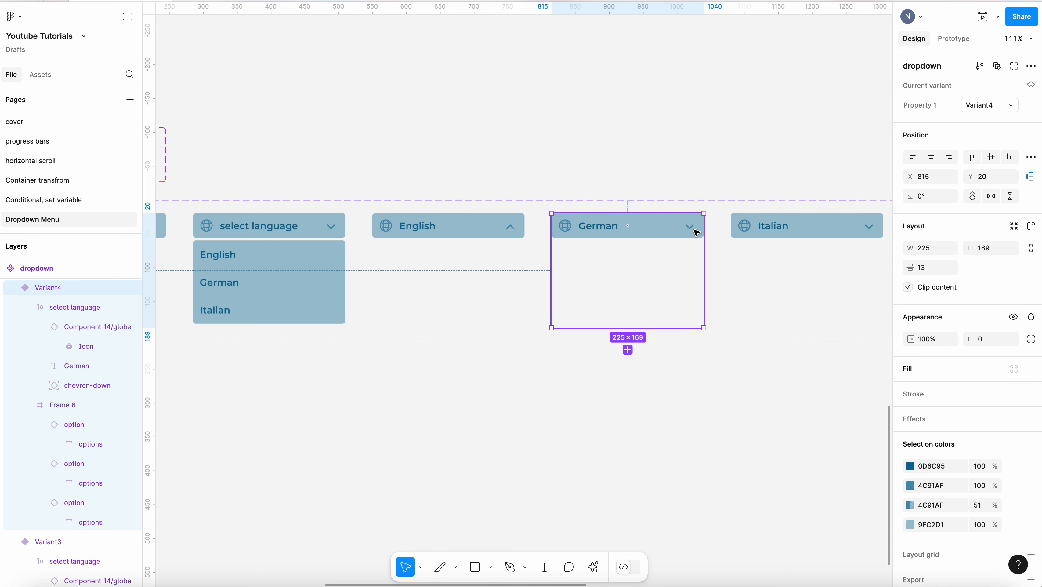
left_click(697, 233)
left_click(697, 233)
left_click(938, 181)
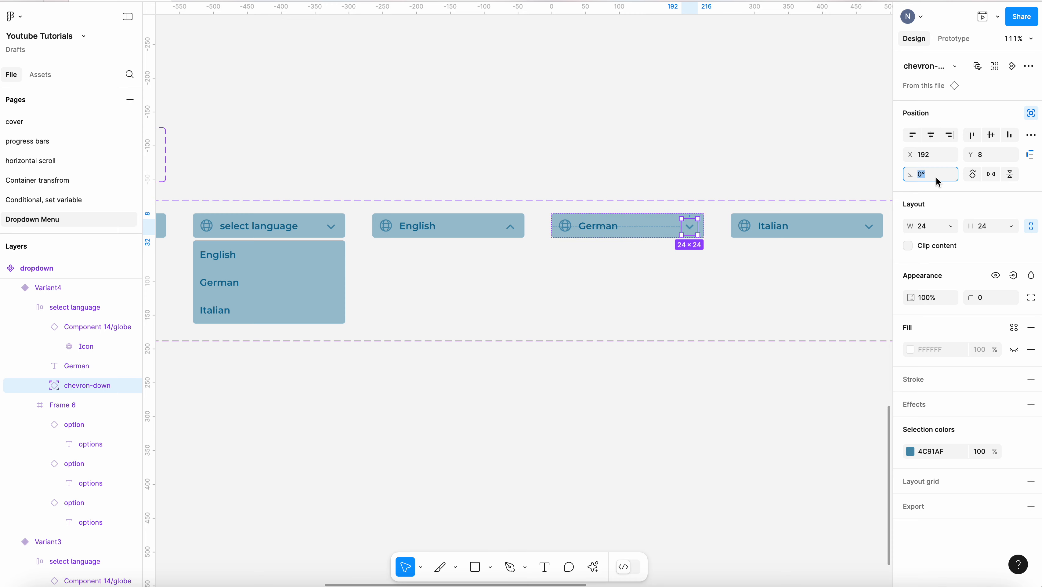
type("180")
key("Return")
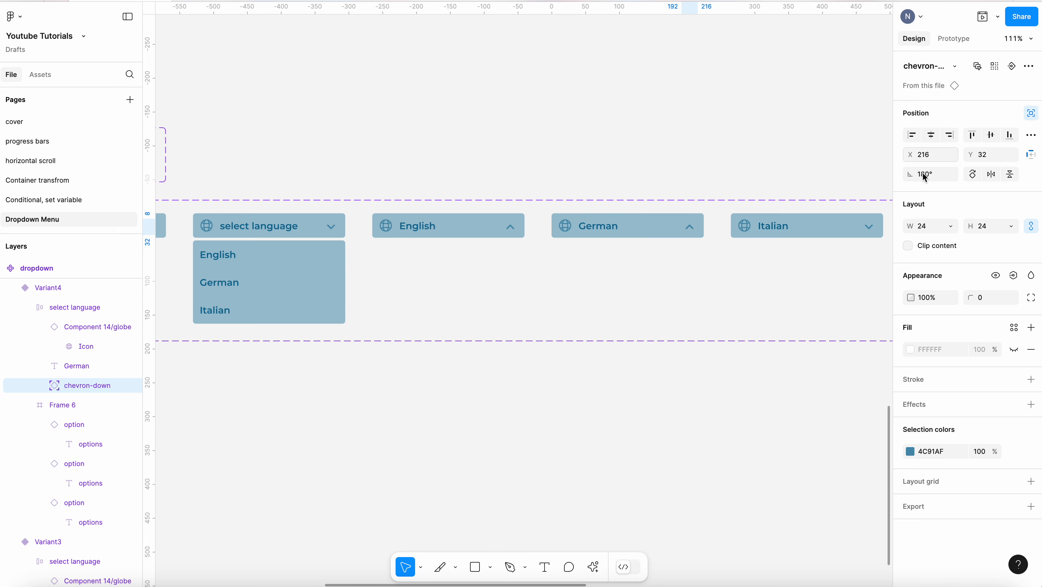
Rotate the Italian variant's chevron icon by 180°
left_click(870, 225)
left_click(870, 226)
left_click(938, 175)
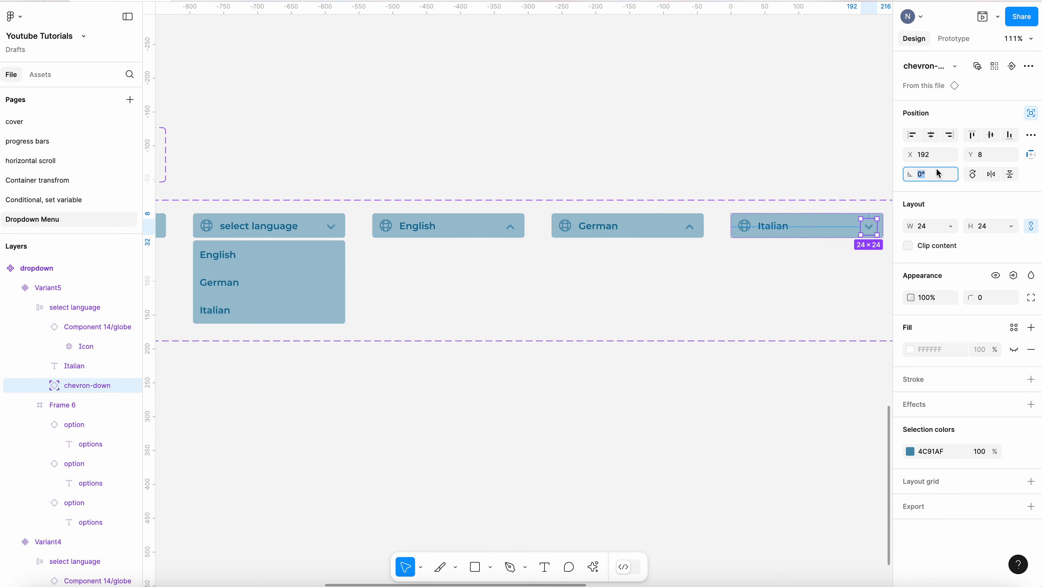
key("Return")
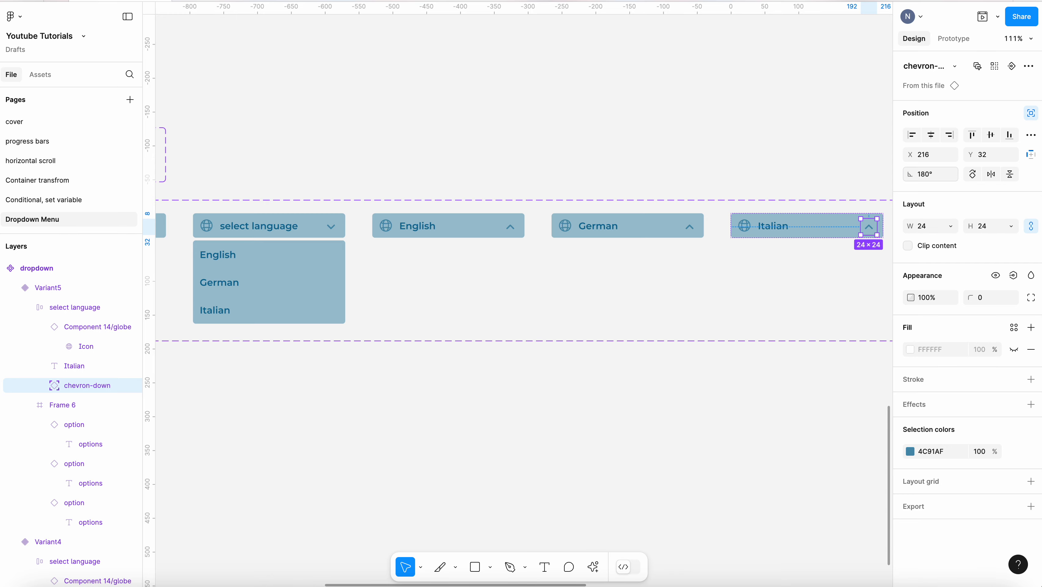
left_click(775, 138)
scroll(774, 137, "down", 4)
scroll(373, 135, "up", 4)
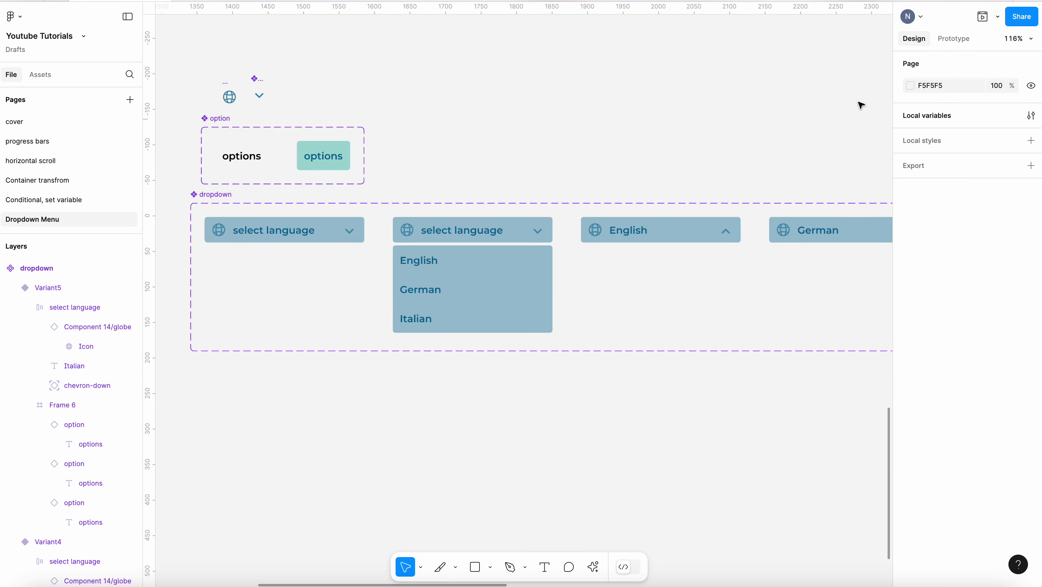
Add an on-click Change to interaction from the closed select language variant to the open list variant, using Smart animate, Gentle curve, 750 ms
left_click(946, 45)
left_click(325, 230)
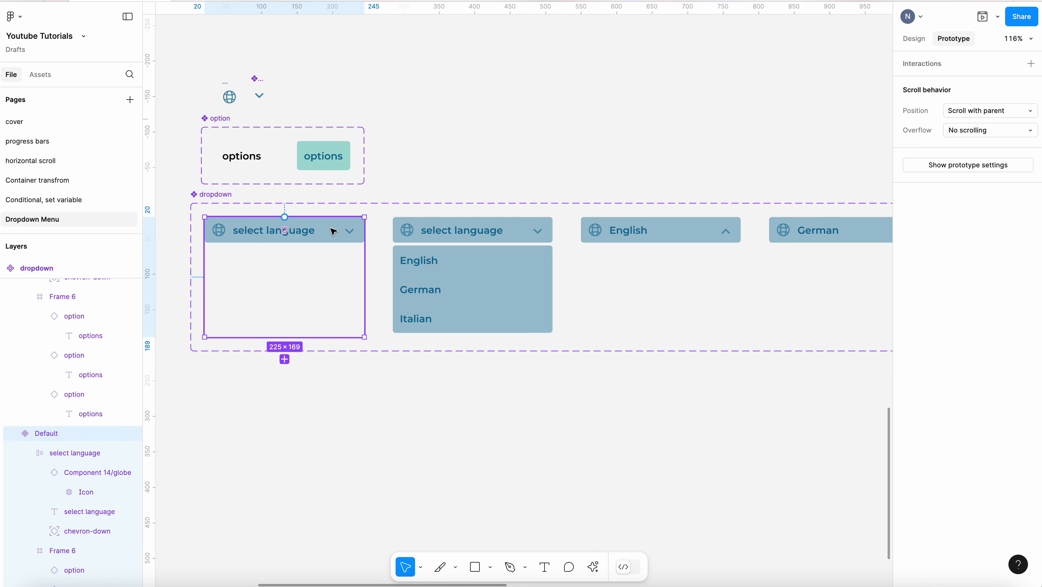
left_click(360, 236)
left_click_drag(365, 230, 393, 277)
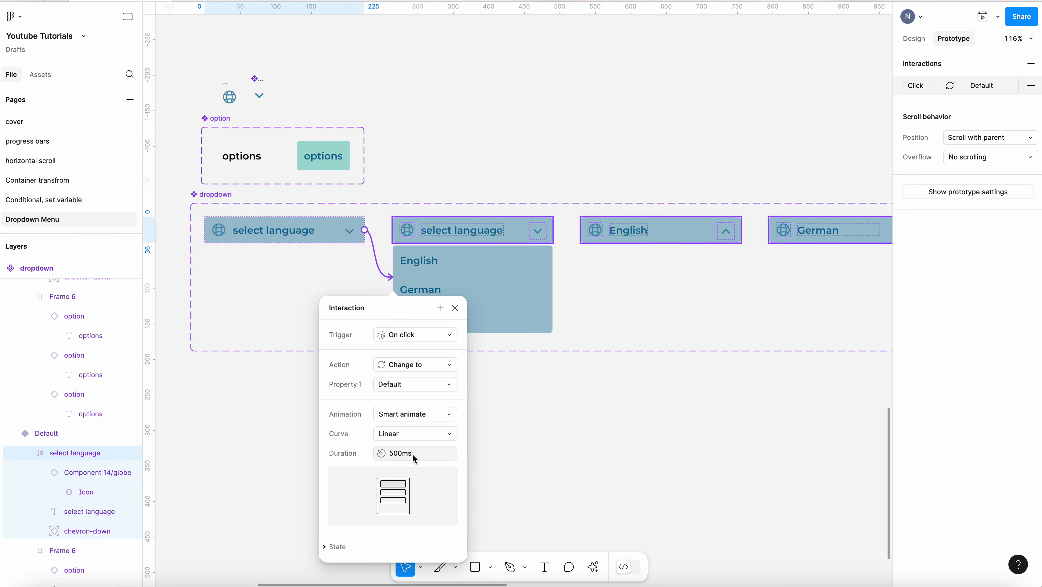
left_click(431, 437)
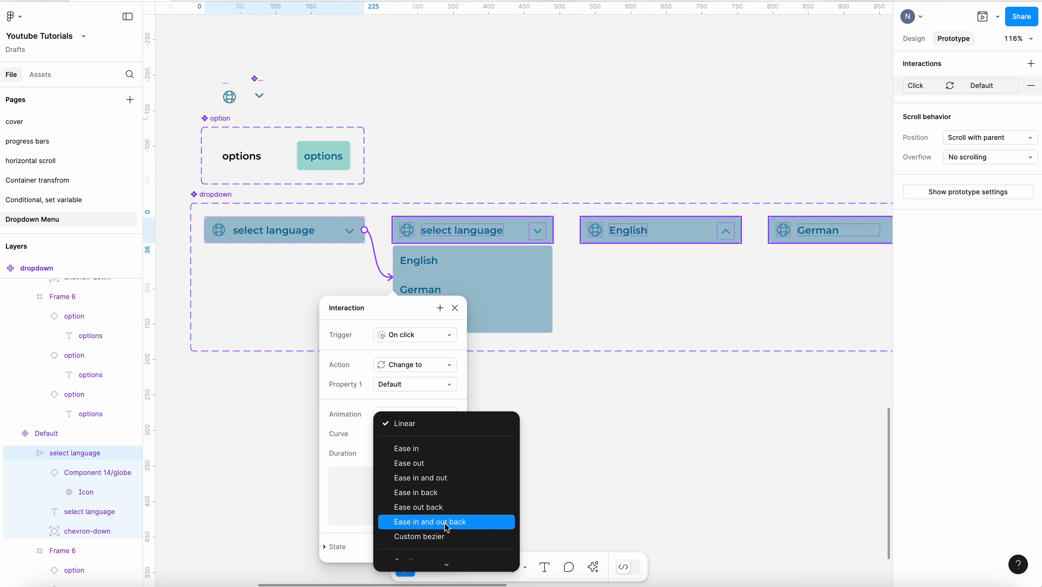
left_click(423, 501)
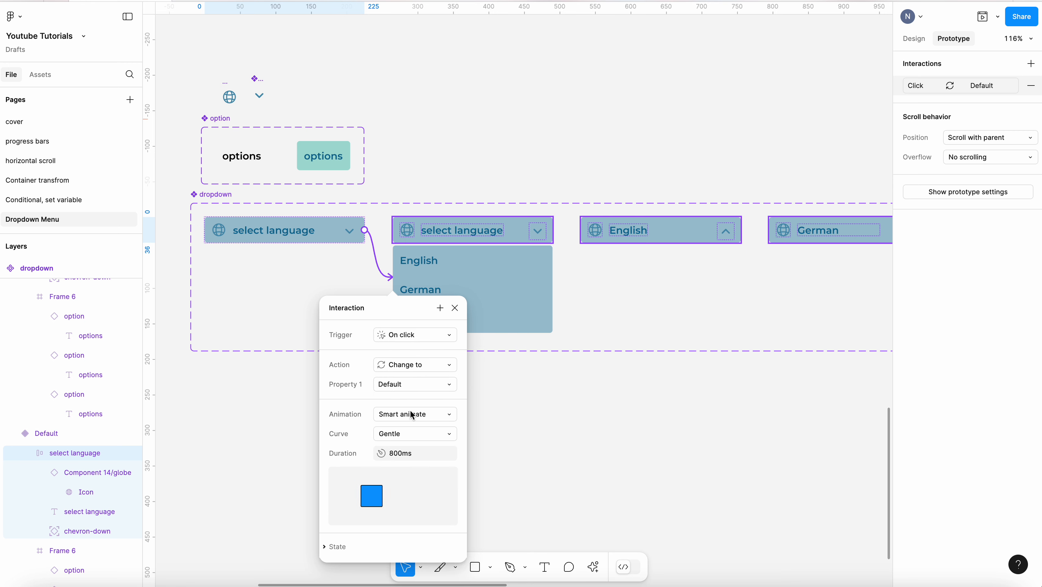
left_click(422, 457)
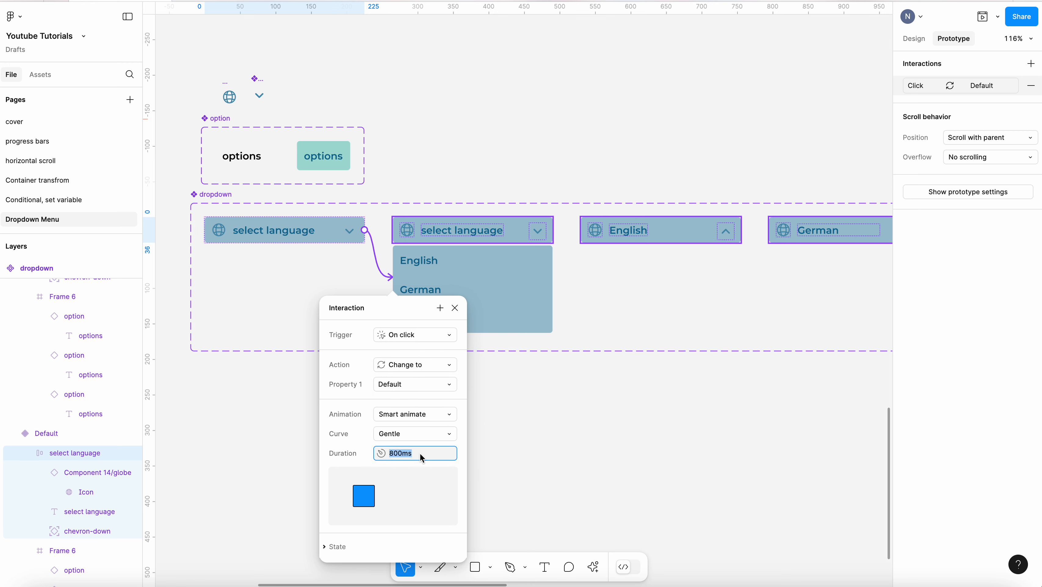
type("700")
key("Return")
Connect the English option in the open list to the English variant on click
left_click(595, 267)
left_click(521, 234)
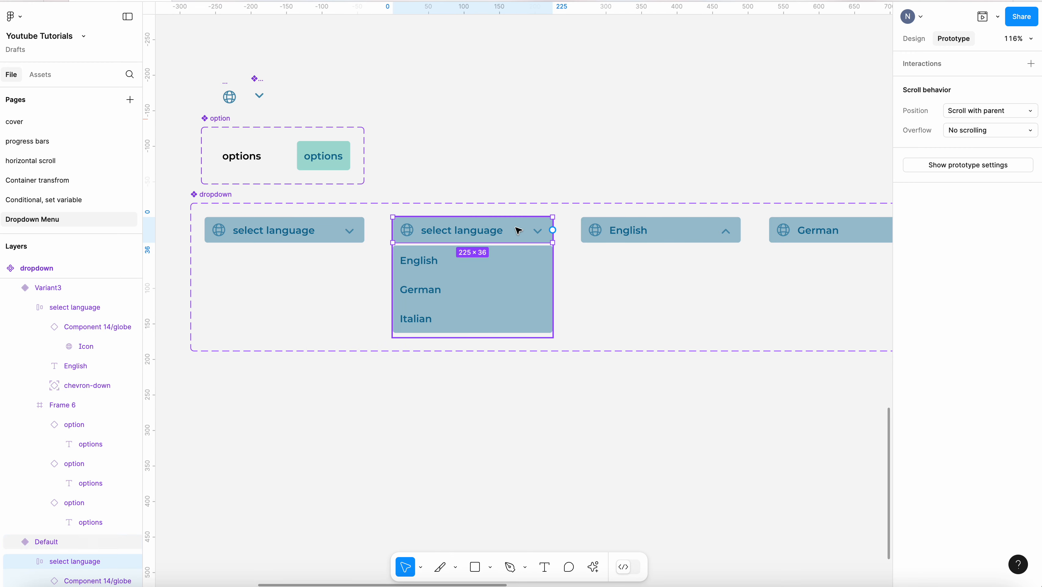
double_click(493, 263)
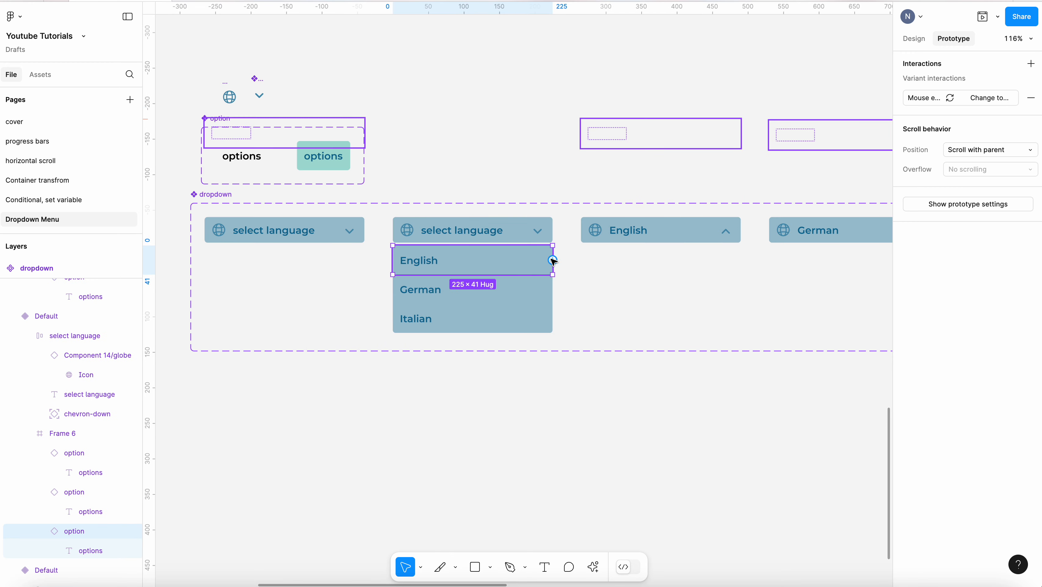
left_click_drag(553, 260, 632, 261)
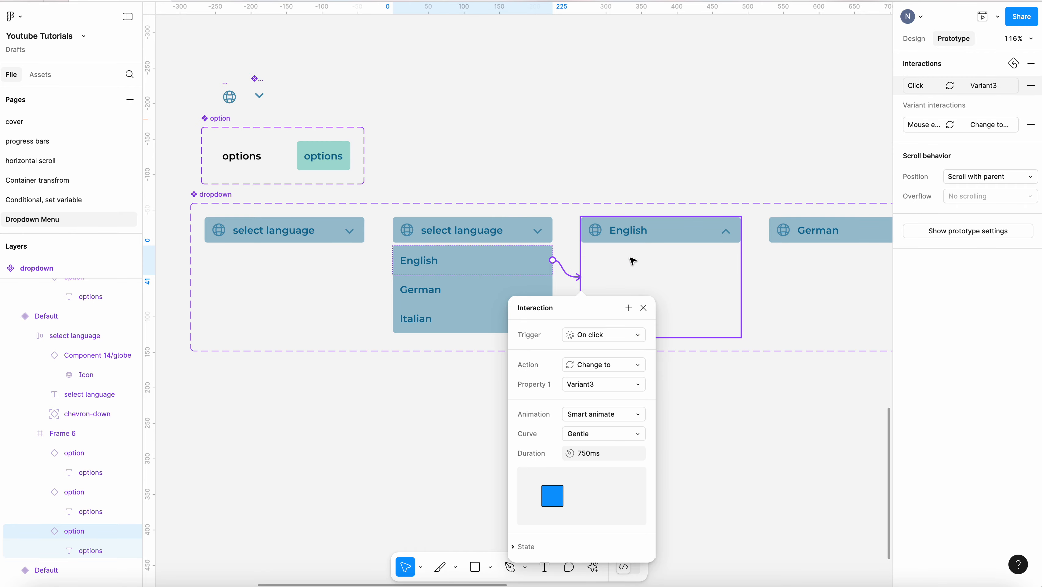
Connect the German option in the open list to the German variant on click
left_click(477, 288)
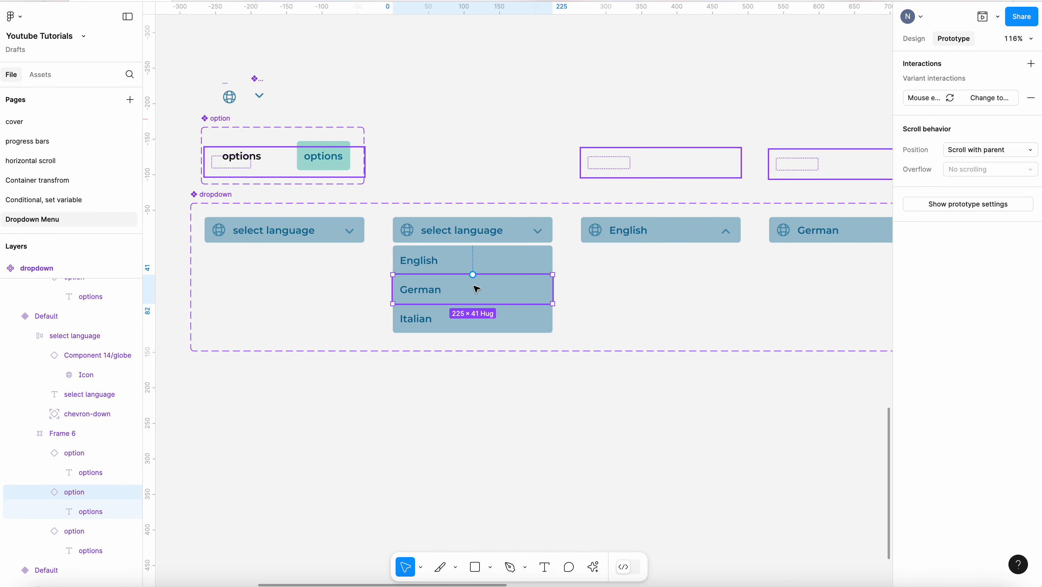
scroll(452, 288, "down", 5)
left_click_drag(475, 286, 602, 278)
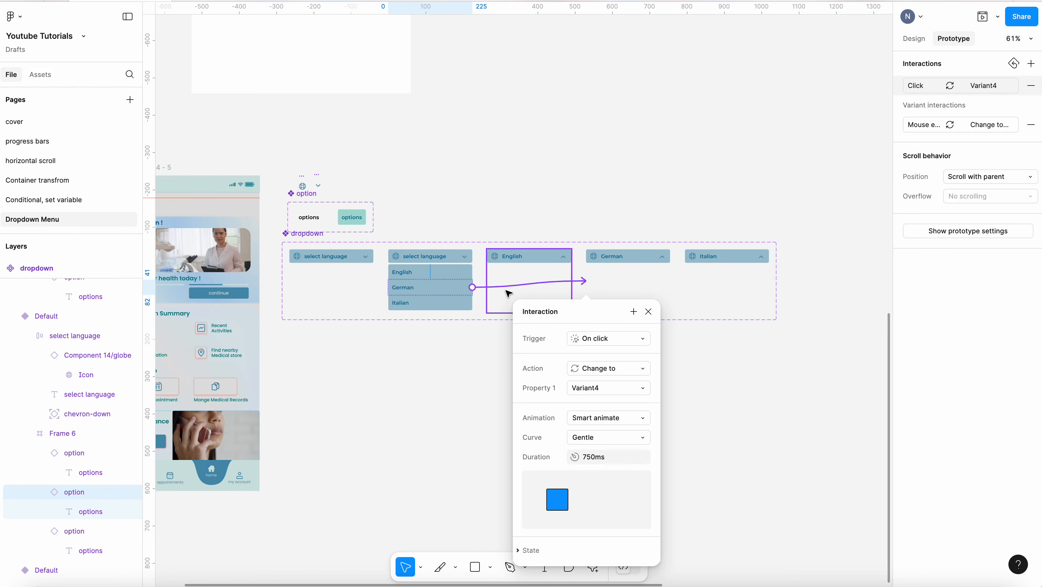
Connect the Italian option in the open list to the Italian variant on click
left_click(449, 304)
left_click_drag(473, 302, 350, 298)
scroll(634, 256, "up", 4)
Link the Italian variant's header back to the open language list variant on click
left_click(772, 259)
left_click(562, 263)
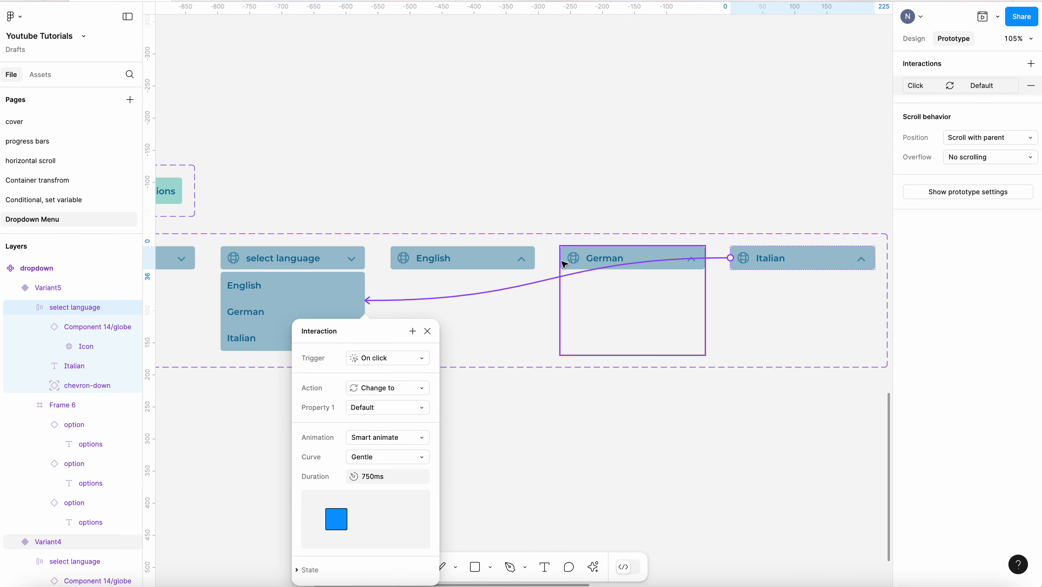
Link the German and English variants' headers back to the open language list variant on click
left_click(668, 258)
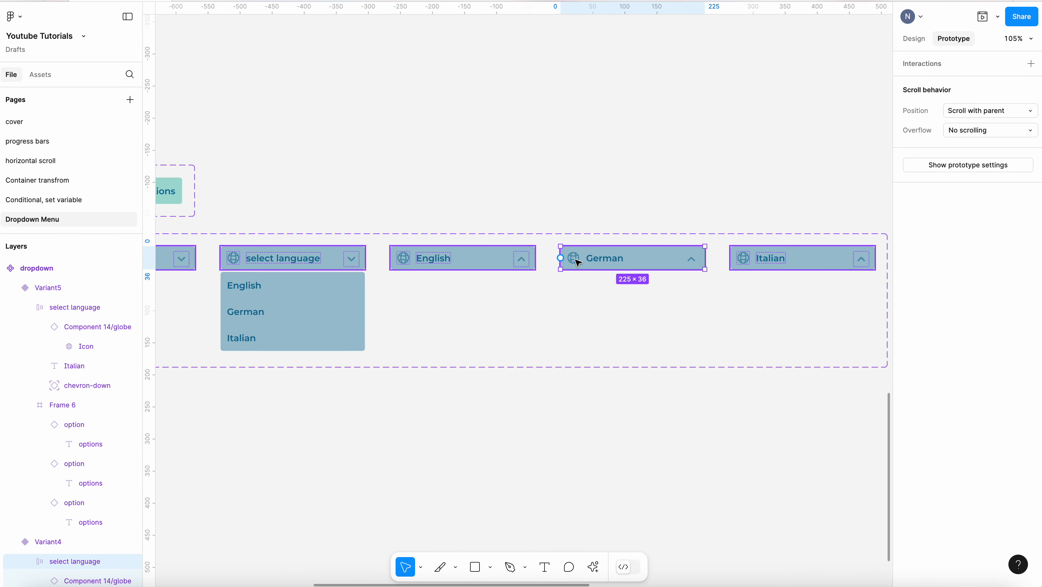
left_click_drag(561, 258, 361, 308)
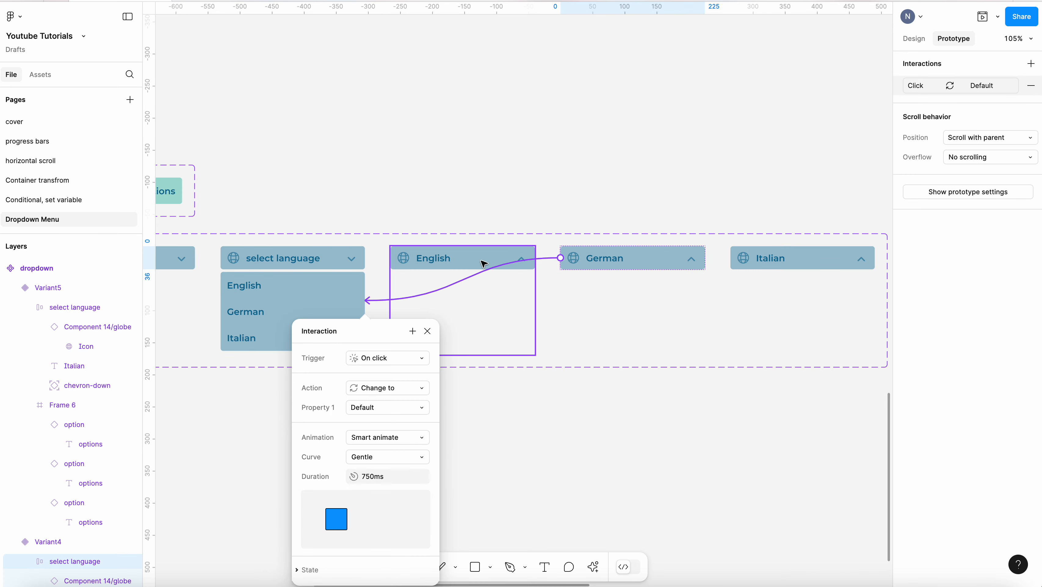
left_click(432, 267)
left_click_drag(535, 258, 364, 301)
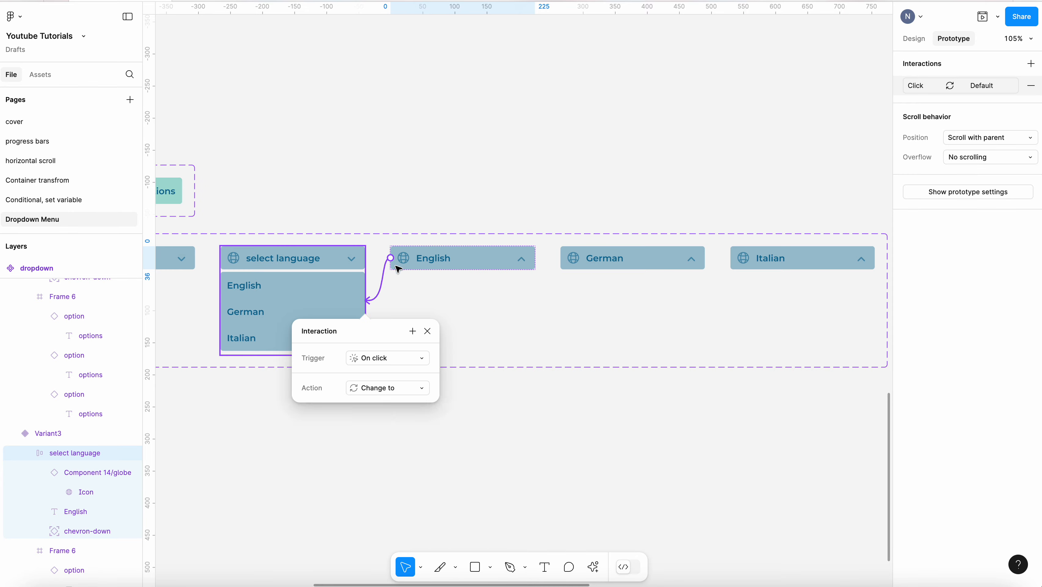
Place the closed select language dropdown into the phone screen's header area
left_click(759, 203)
scroll(759, 203, "down", 5)
scroll(514, 168, "up", 5)
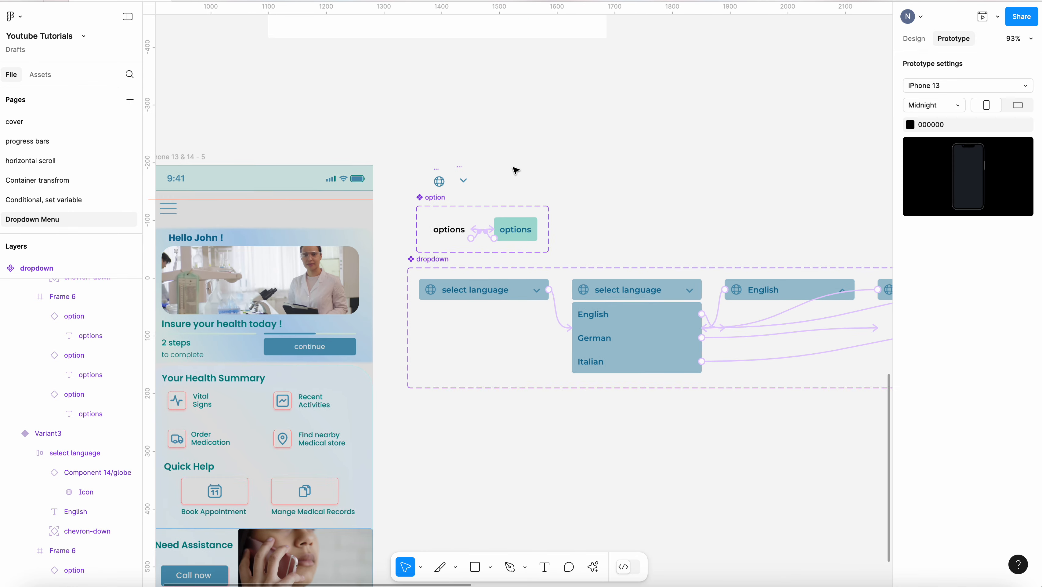
left_click(914, 38)
scroll(351, 225, "up", 2)
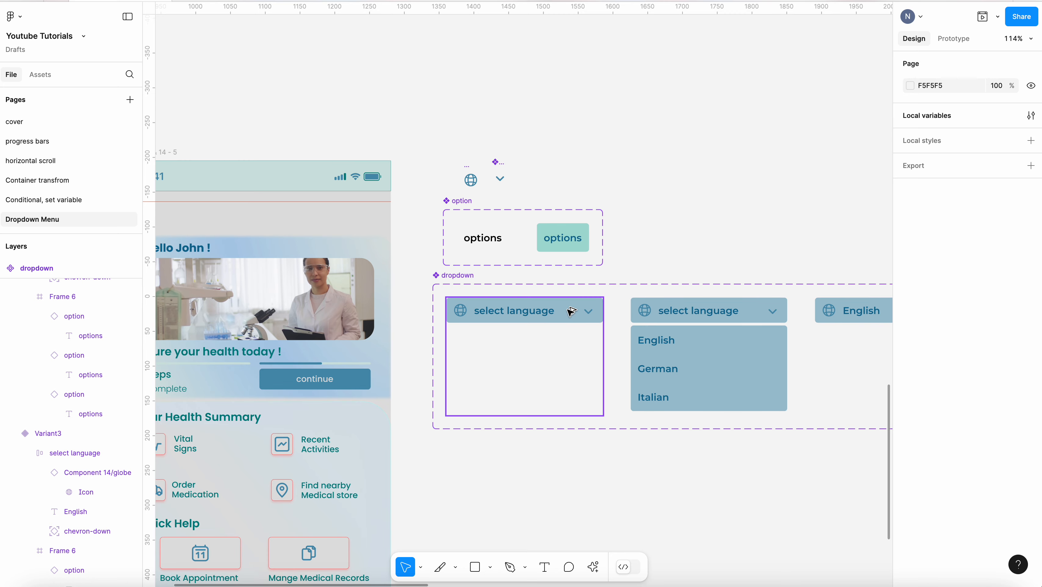
left_click_drag(571, 311, 333, 216)
left_click(746, 186)
scroll(750, 186, "down", 4)
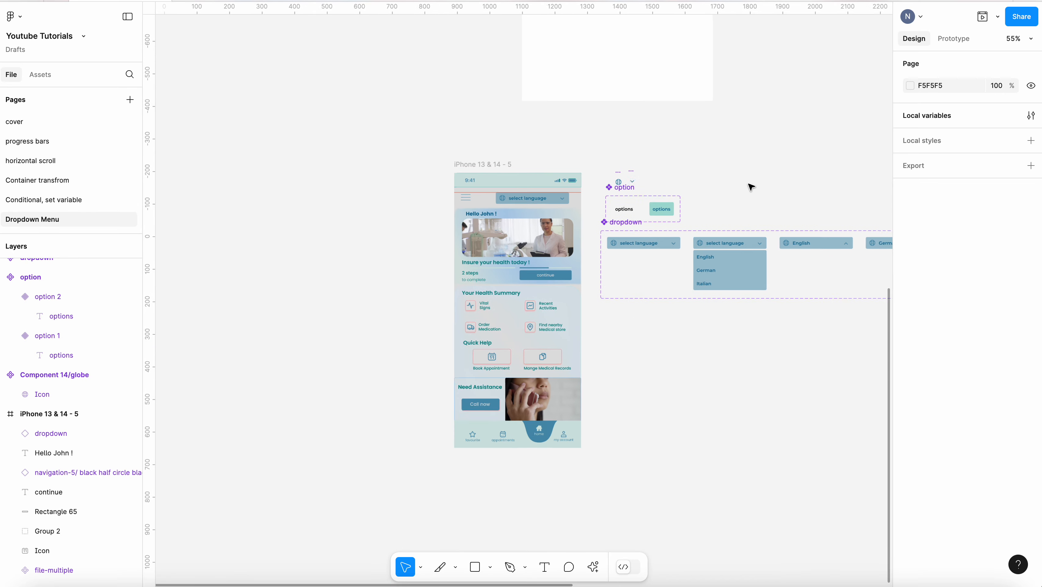
Select the phone screen frame and open it in the prototype preview
scroll(620, 185, "up", 1)
scroll(620, 185, "up", 3)
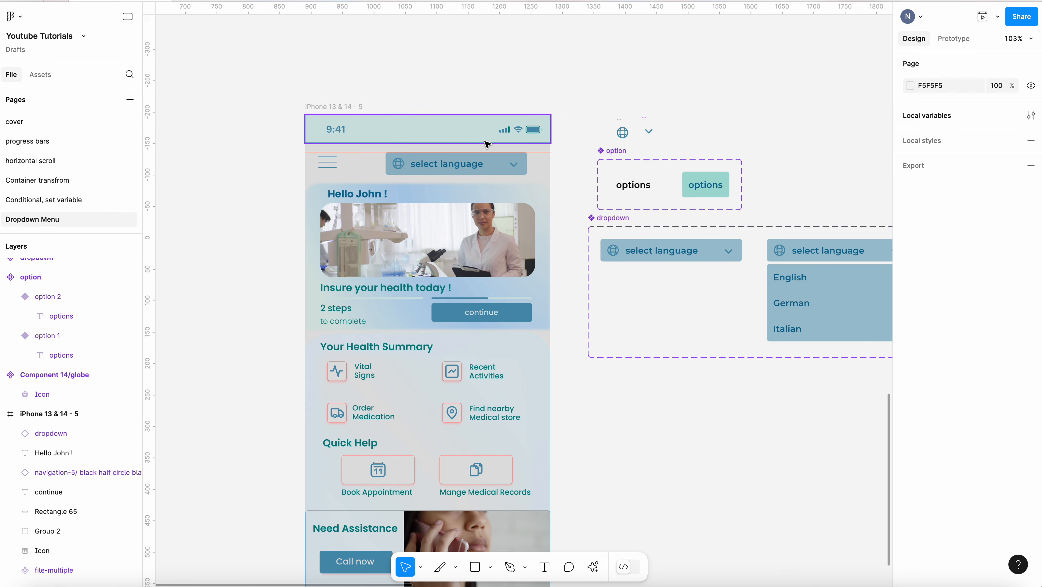
left_click(352, 107)
left_click(982, 17)
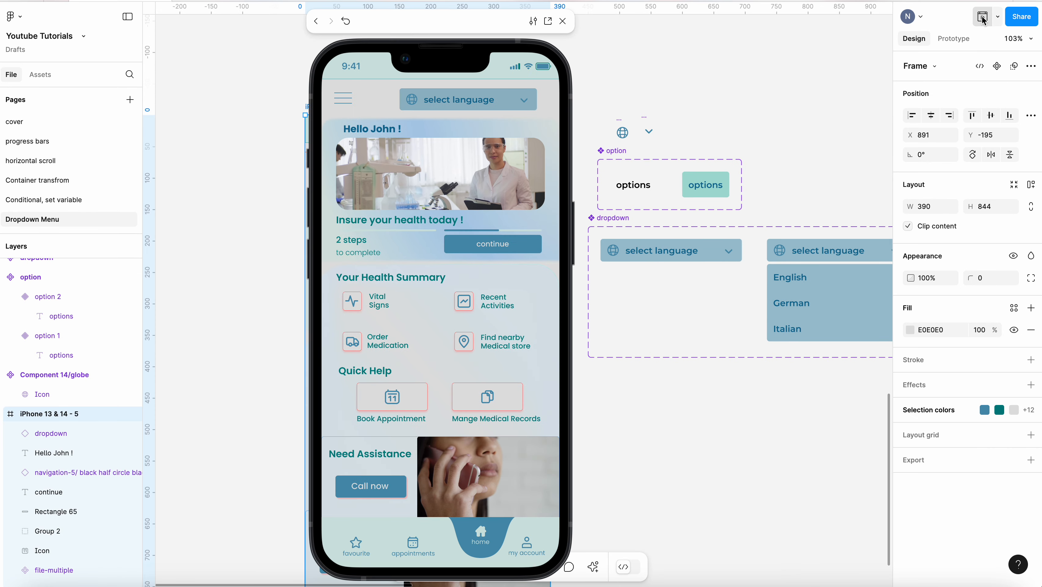
Test the dropdown in the preview by opening it and choosing English, German and Italian
left_click(551, 113)
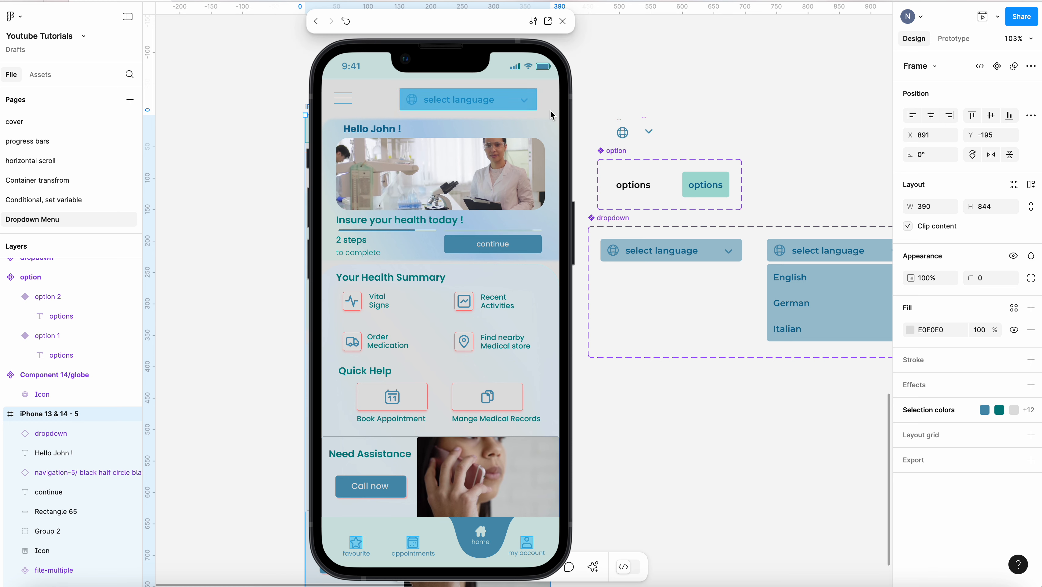
left_click(525, 105)
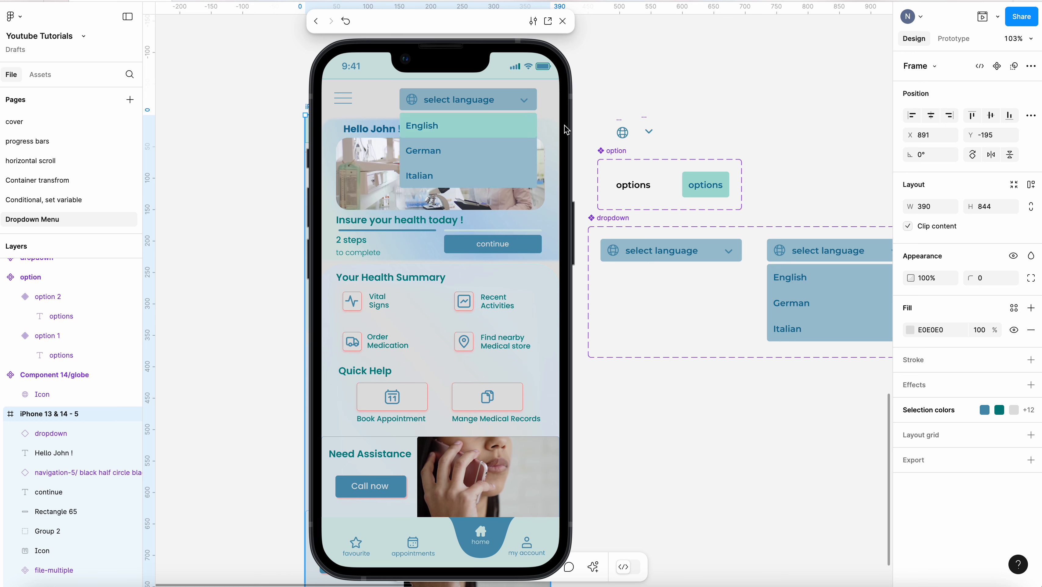
left_click(477, 130)
left_click(529, 105)
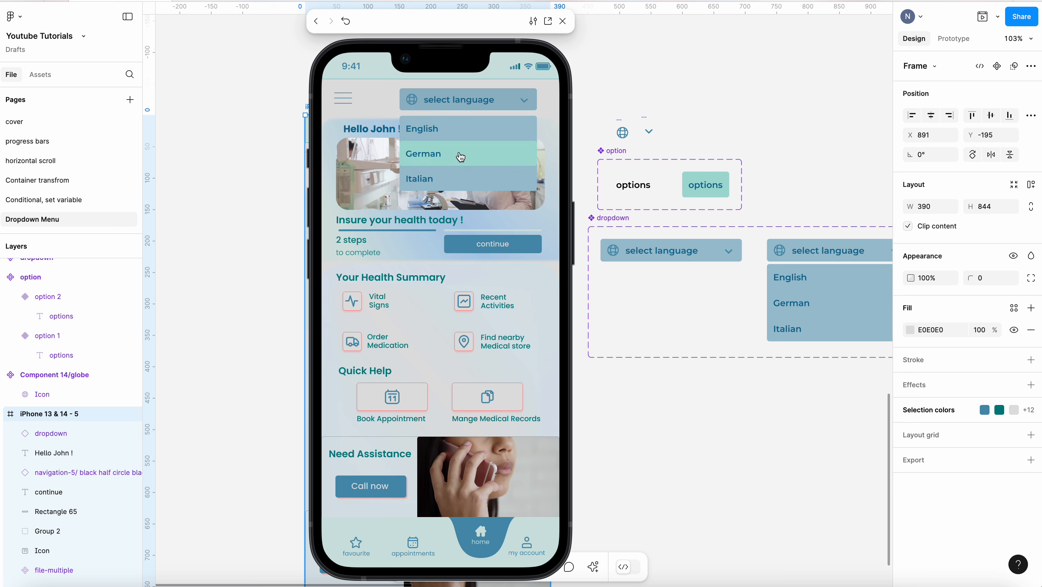
left_click(454, 182)
left_click(526, 103)
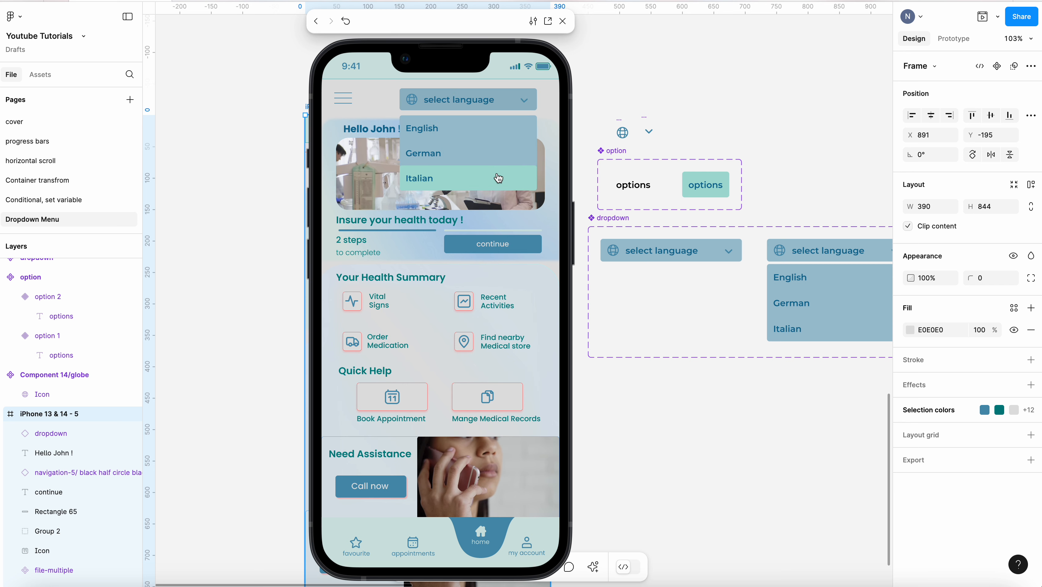
left_click(498, 158)
left_click(513, 105)
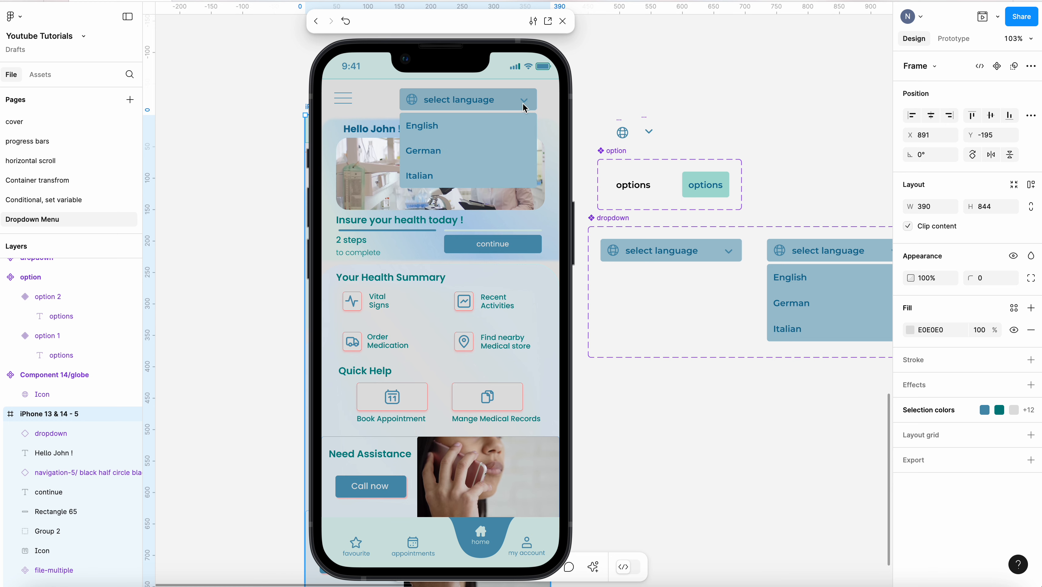
left_click(429, 155)
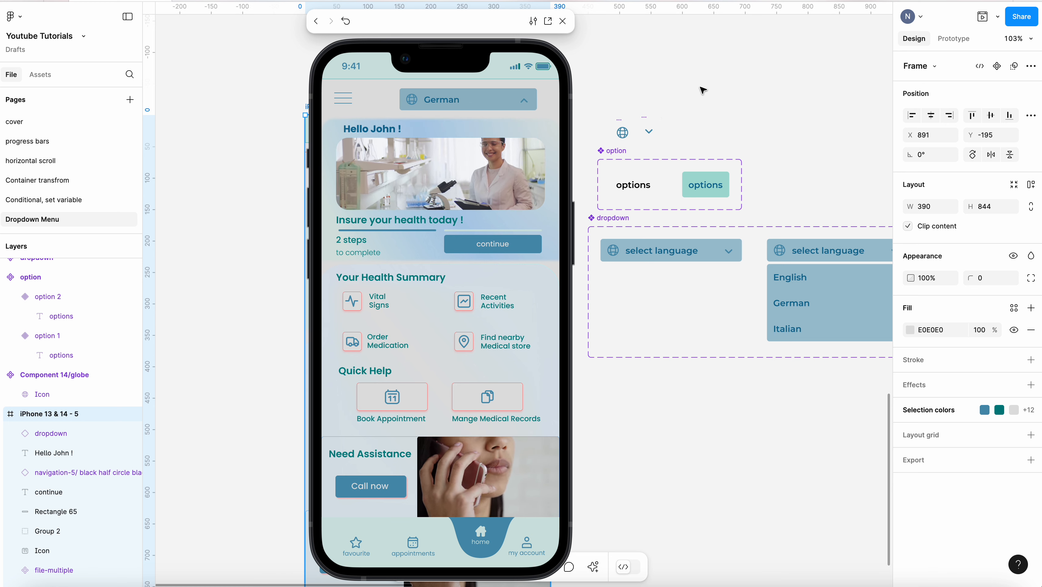